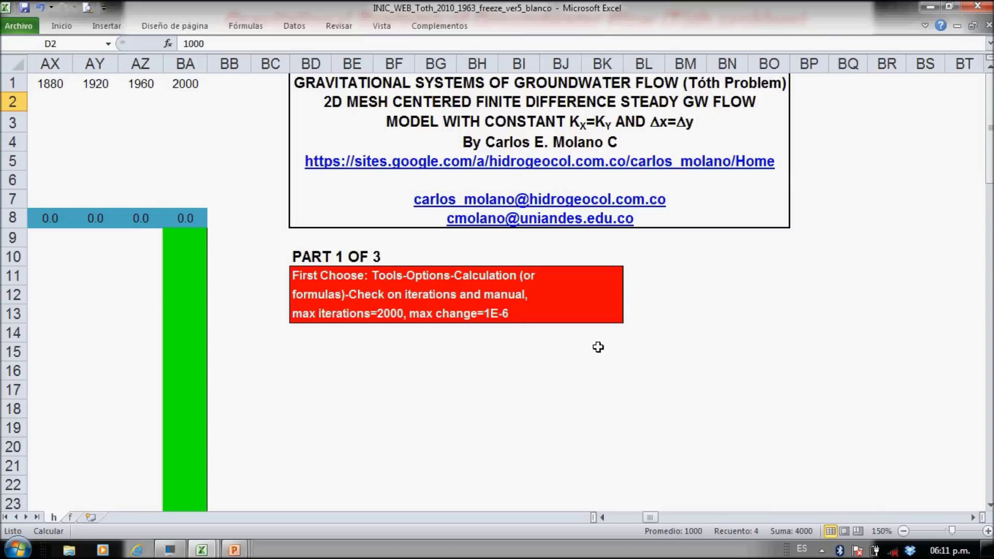
Undo the last edit to the Tóth model sheet, restoring 1000 in D2:G2
{"action": "left_click", "coordinate": [39, 8]}
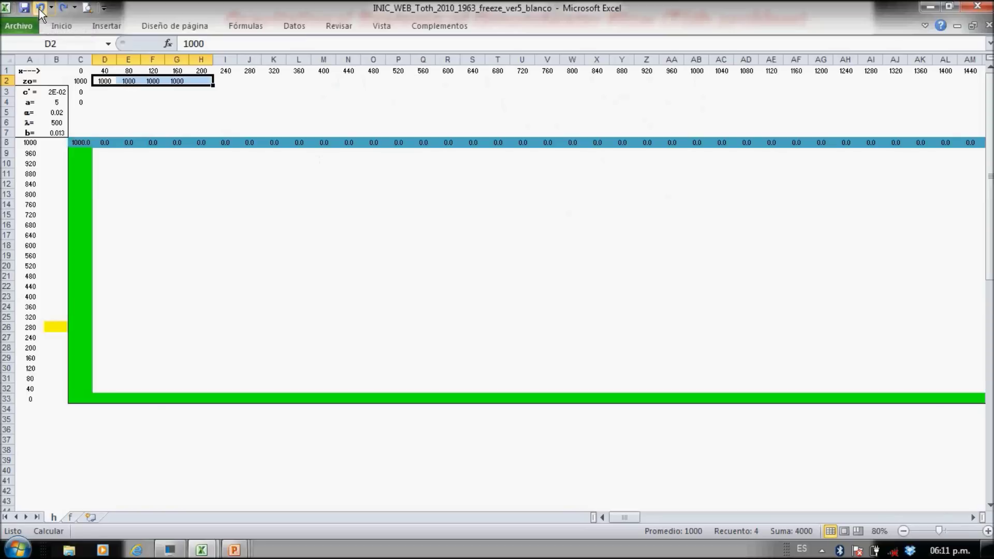
Bring up the open Tóth PowerPoint presentations from the taskbar
{"action": "left_click", "coordinate": [235, 551]}
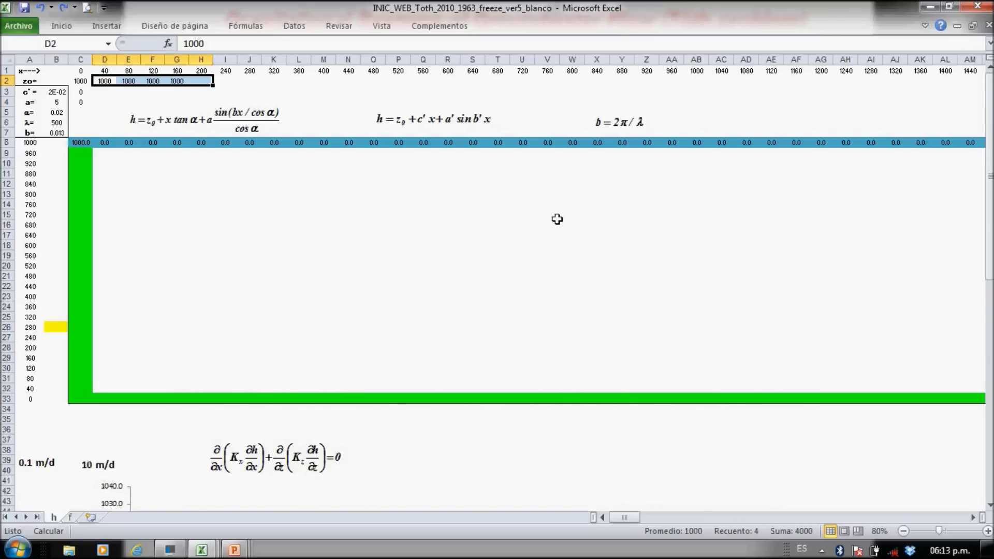
Back in Excel, select row 1 holding the x distances 0 to 1440
{"action": "left_click", "coordinate": [5, 70]}
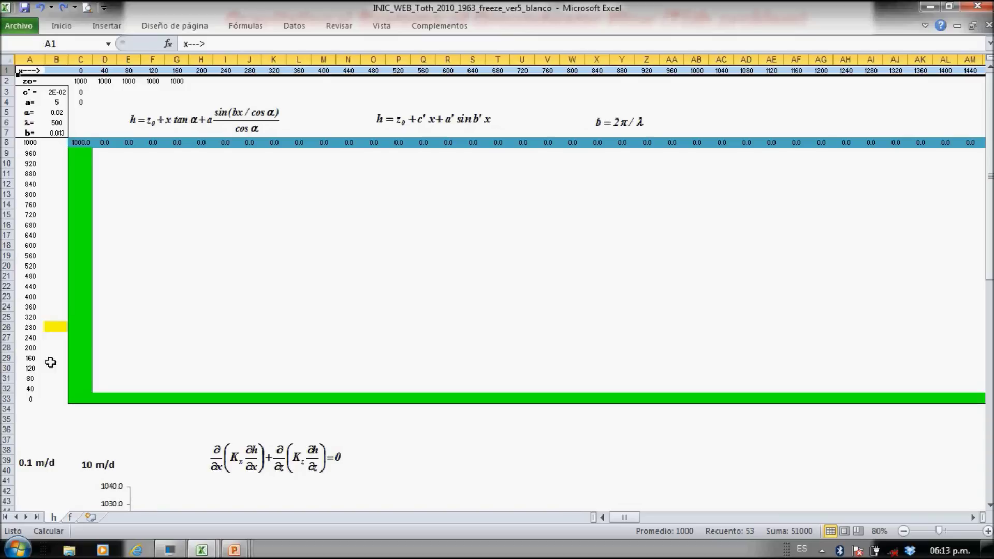
{"action": "left_click_drag", "start_coordinate": [23, 400], "coordinate": [14, 133]}
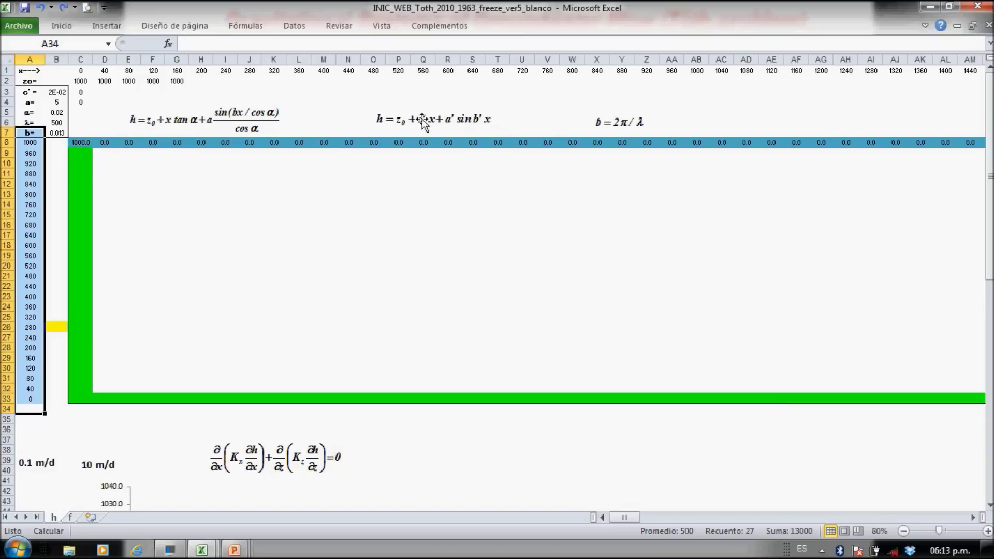
{"action": "left_click", "coordinate": [78, 144]}
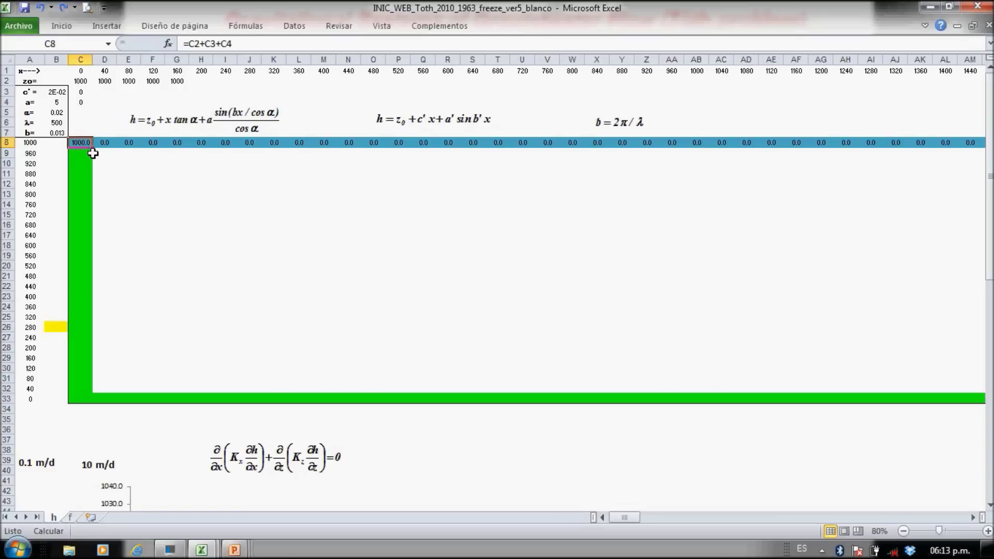
{"action": "left_click_drag", "start_coordinate": [80, 164], "coordinate": [80, 402]}
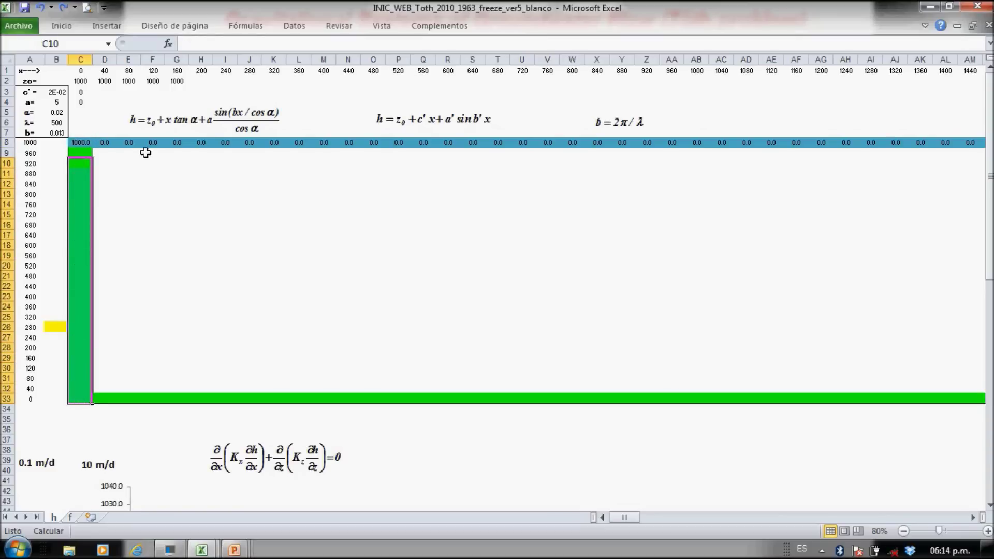
{"action": "left_click", "coordinate": [82, 145]}
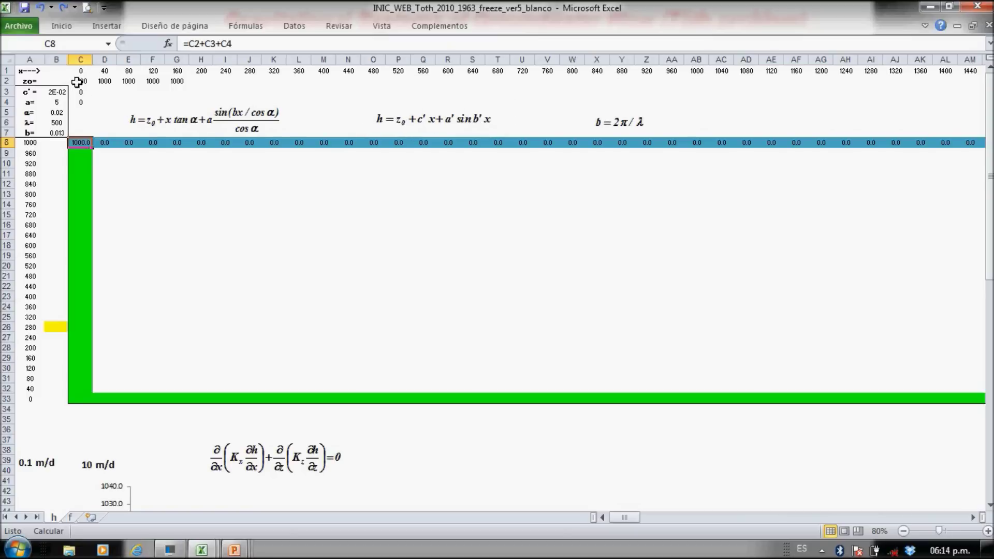
{"action": "left_click", "coordinate": [77, 82]}
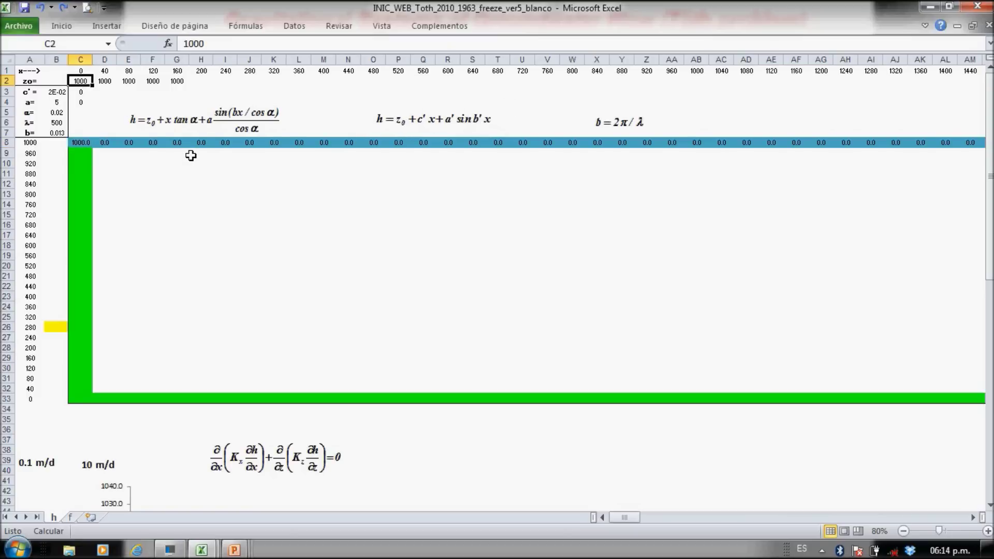
{"action": "key", "text": "shift+Down"}
{"action": "key", "text": "shift+Down"}
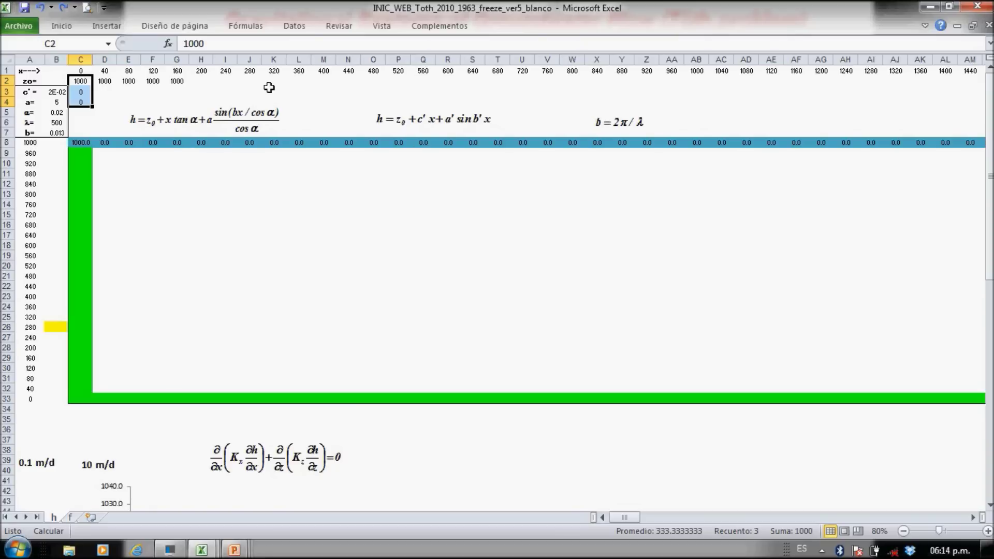
Copy the 1000 from C2 across row 2 through column BA
{"action": "left_click", "coordinate": [81, 83]}
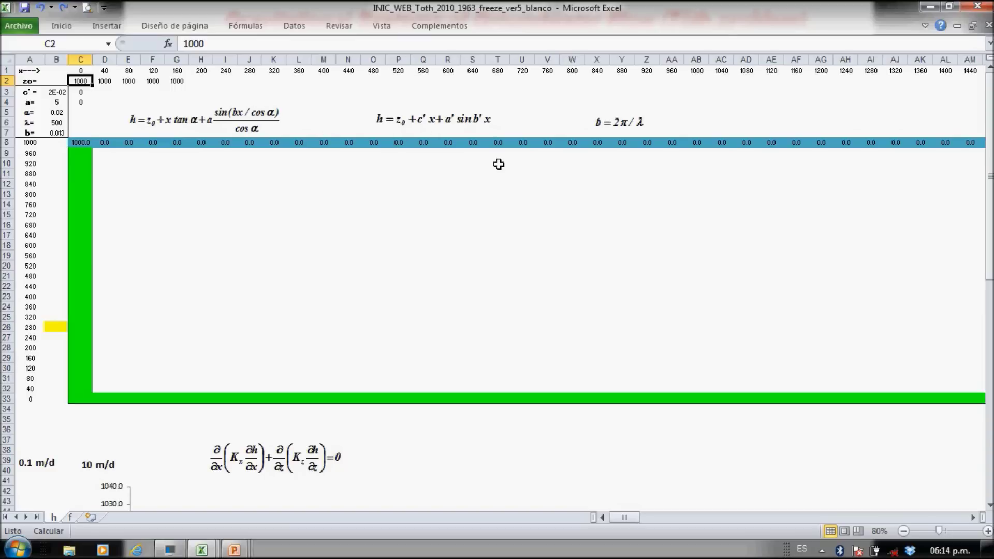
{"action": "key", "text": "ctrl+c"}
{"action": "key", "text": "shift+Right"}
{"action": "key", "text": "shift+Right"}
{"action": "key", "text": "shift+Right"}
{"action": "key", "text": "shift+Right"}
{"action": "key", "text": "shift+Right"}
{"action": "key", "text": "shift+Right"}
{"action": "key", "text": "shift+Right"}
{"action": "key", "text": "shift+Right"}
{"action": "key", "text": "shift+Right"}
{"action": "key", "text": "shift+Right"}
{"action": "key", "text": "shift+Right"}
{"action": "key", "text": "shift+Right"}
{"action": "key", "text": "shift+Right"}
{"action": "key", "text": "shift+Right"}
{"action": "key", "text": "shift+Right"}
{"action": "key", "text": "shift+Right"}
{"action": "key", "text": "shift+Right"}
{"action": "key", "text": "shift+Right"}
{"action": "key", "text": "shift+Right"}
{"action": "key", "text": "shift+Right"}
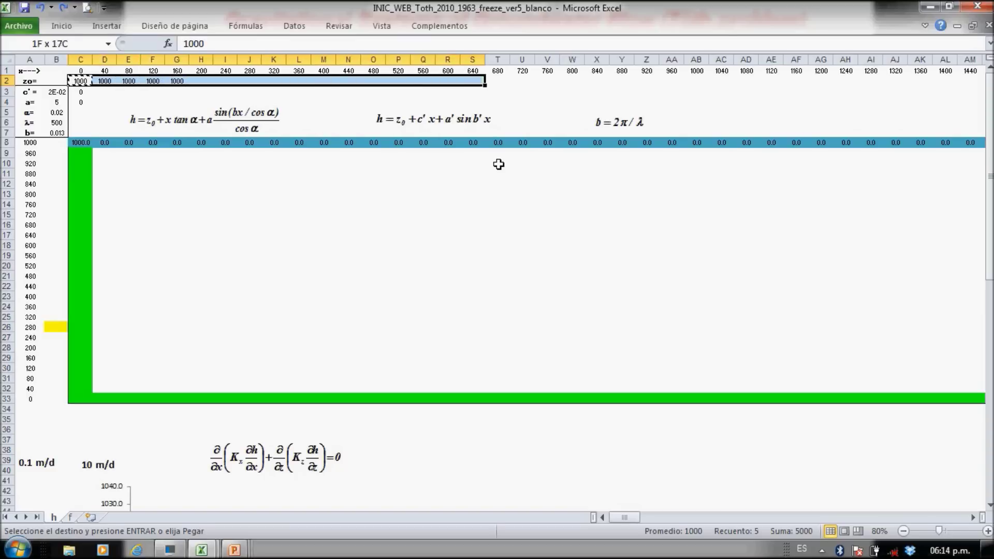
{"action": "key", "text": "shift+Right"}
{"action": "key", "text": "shift+Right"}
{"action": "key", "text": "shift+Right"}
{"action": "key", "text": "shift+Right"}
{"action": "key", "text": "shift+Right"}
{"action": "key", "text": "shift+Right"}
{"action": "key", "text": "shift+Right"}
{"action": "key", "text": "shift+Right"}
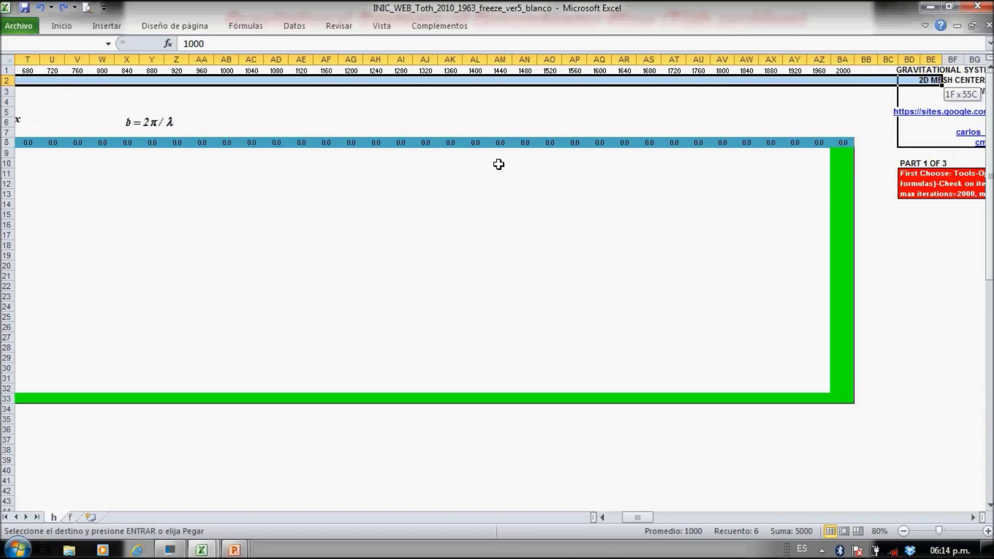
{"action": "key", "text": "shift+Right"}
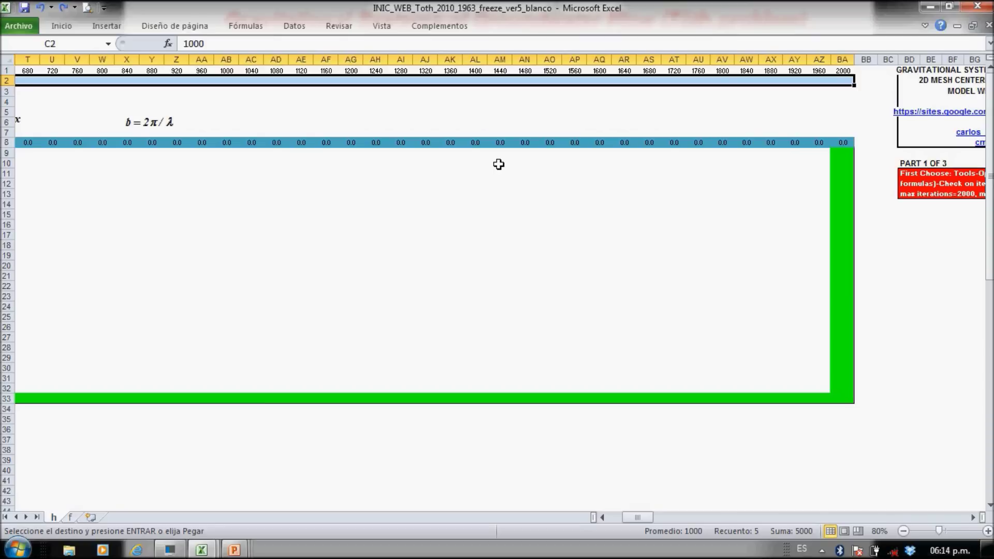
{"action": "key", "text": "ctrl+v"}
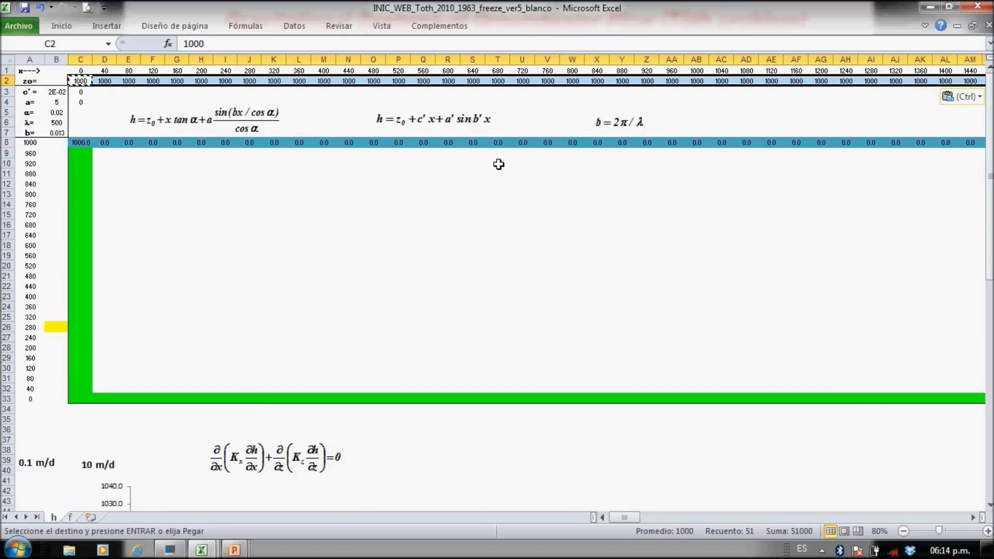
{"action": "key", "text": "Down"}
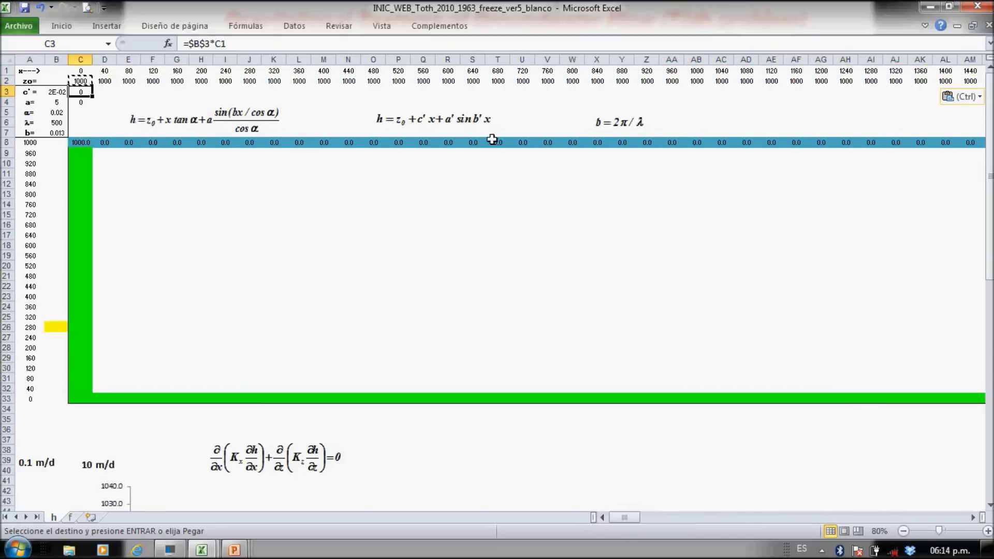
{"action": "left_click", "coordinate": [427, 120]}
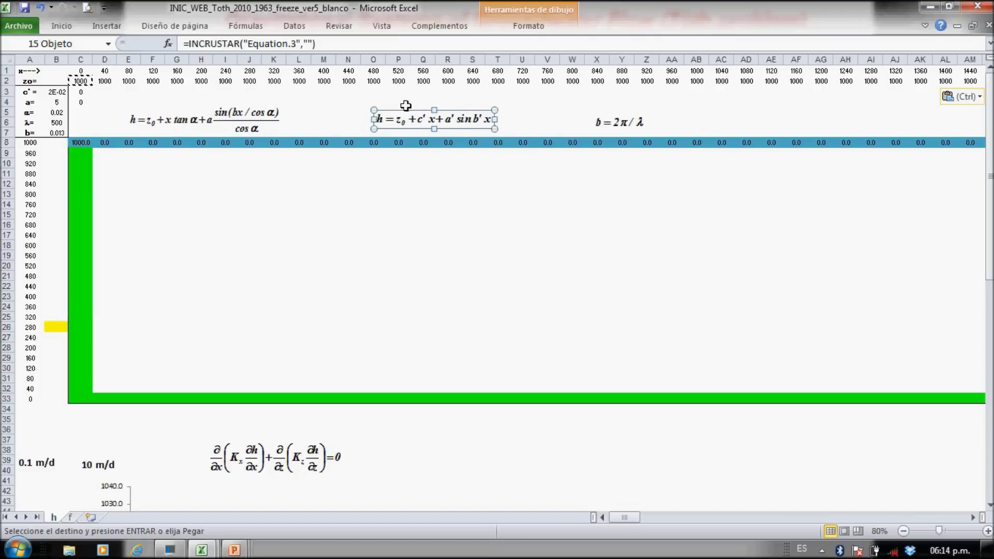
{"action": "key", "text": "Escape"}
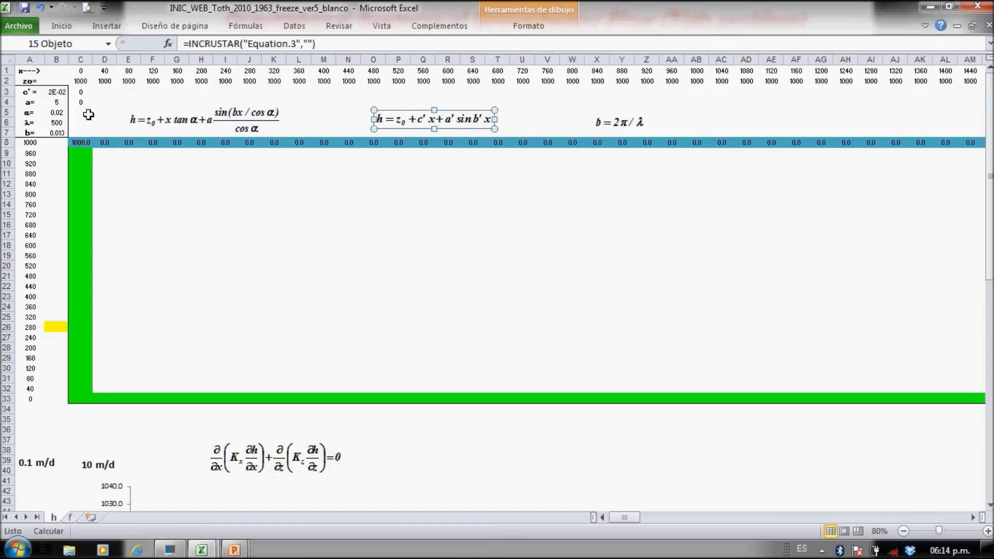
{"action": "left_click", "coordinate": [81, 92]}
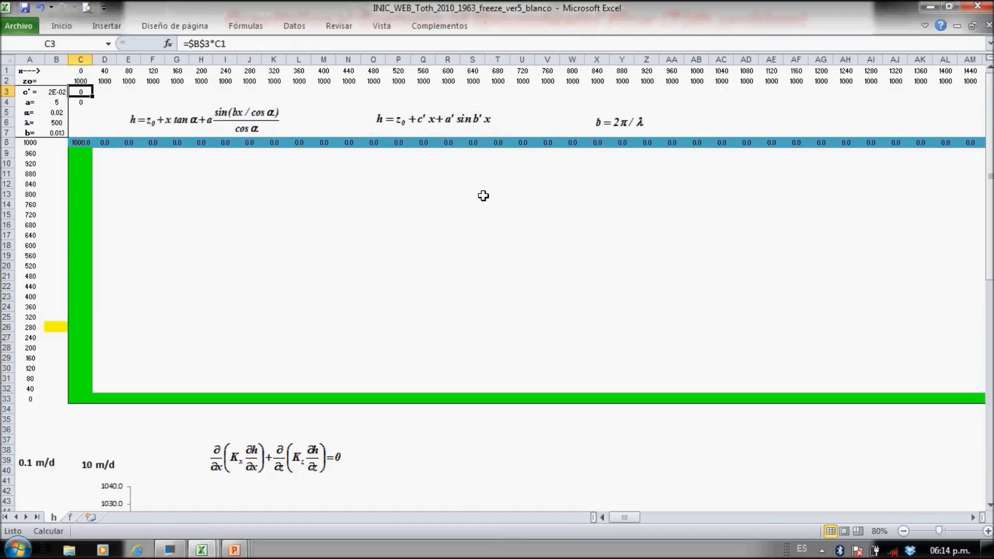
Copy C3's =$B$3*C1 formula across row 3 to column BA
{"action": "key", "text": "ctrl+c"}
{"action": "key", "text": "shift+Right"}
{"action": "key", "text": "shift+Right"}
{"action": "key", "text": "shift+Right"}
{"action": "key", "text": "shift+Right"}
{"action": "key", "text": "shift+Right"}
{"action": "key", "text": "shift+Right"}
{"action": "key", "text": "shift+Right"}
{"action": "key", "text": "shift+Right"}
{"action": "key", "text": "shift+Right"}
{"action": "key", "text": "shift+Right"}
{"action": "key", "text": "shift+Right"}
{"action": "key", "text": "shift+Right"}
{"action": "key", "text": "shift+Right"}
{"action": "key", "text": "shift+Right"}
{"action": "key", "text": "shift+Right"}
{"action": "key", "text": "shift+Right"}
{"action": "key", "text": "shift+Right"}
{"action": "key", "text": "shift+Right"}
{"action": "key", "text": "shift+Right"}
{"action": "key", "text": "shift+Right"}
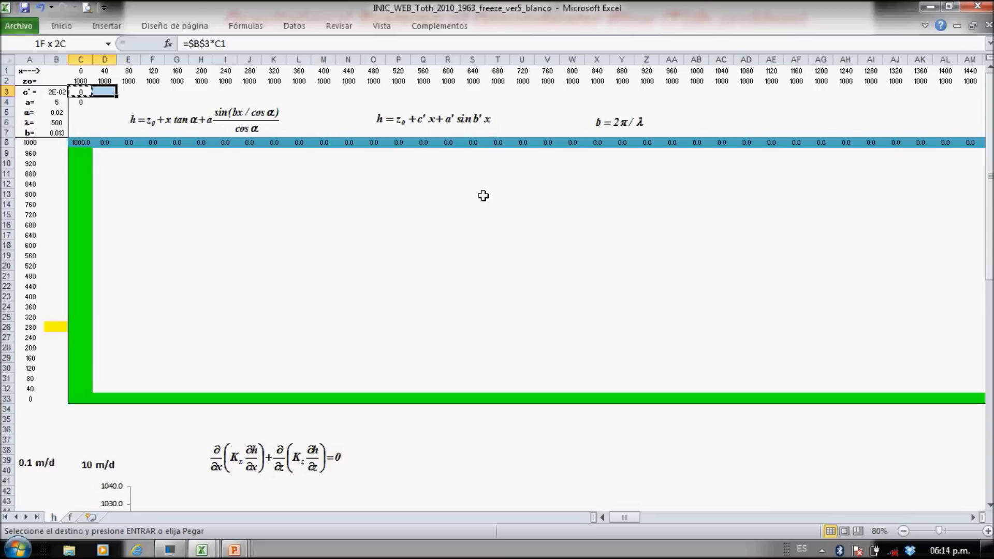
{"action": "key", "text": "shift+Right"}
{"action": "key", "text": "shift+Right"}
{"action": "key", "text": "shift+Right"}
{"action": "key", "text": "shift+Right"}
{"action": "key", "text": "shift+Right"}
{"action": "key", "text": "shift+Right"}
{"action": "key", "text": "shift+Right"}
{"action": "key", "text": "shift+Right"}
{"action": "key", "text": "shift+Right"}
{"action": "key", "text": "shift+Right"}
{"action": "key", "text": "shift+Right"}
{"action": "key", "text": "shift+Right"}
{"action": "key", "text": "shift+Right"}
{"action": "key", "text": "shift+Right"}
{"action": "key", "text": "shift+Right"}
{"action": "key", "text": "shift+Right"}
{"action": "key", "text": "shift+Right"}
{"action": "key", "text": "shift+Right"}
{"action": "key", "text": "shift+Right"}
{"action": "key", "text": "shift+Right"}
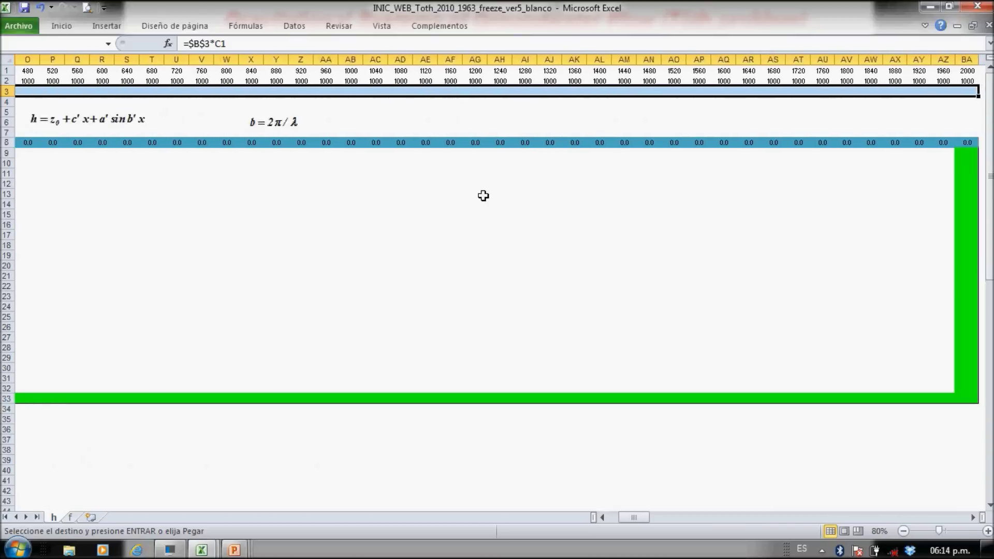
{"action": "key", "text": "shift+Left"}
{"action": "key", "text": "shift+Left"}
{"action": "key", "text": "shift+Left"}
{"action": "key", "text": "shift+Left"}
{"action": "key", "text": "shift+Left"}
{"action": "key", "text": "shift+Left"}
{"action": "key", "text": "shift+Left"}
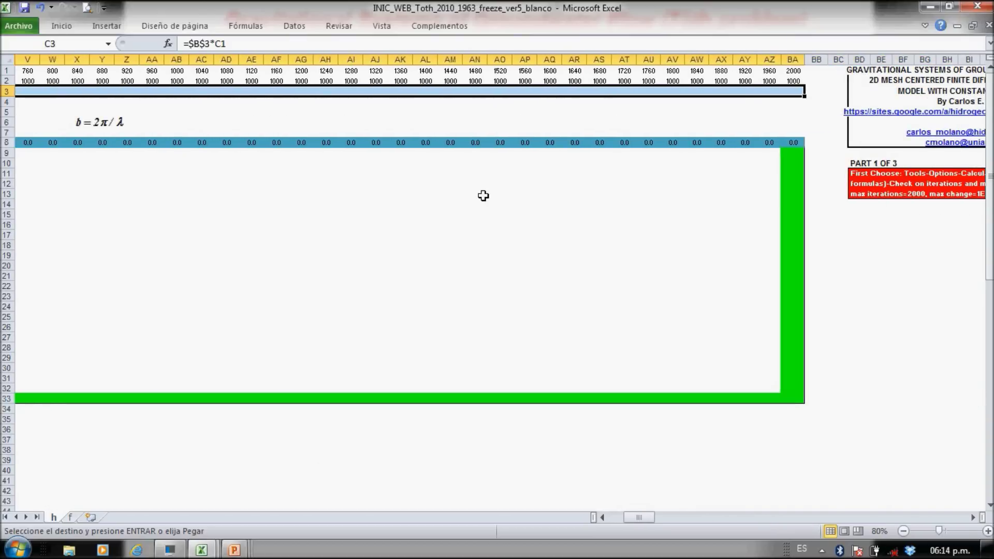
{"action": "key", "text": "Return"}
{"action": "key", "text": "Return"}
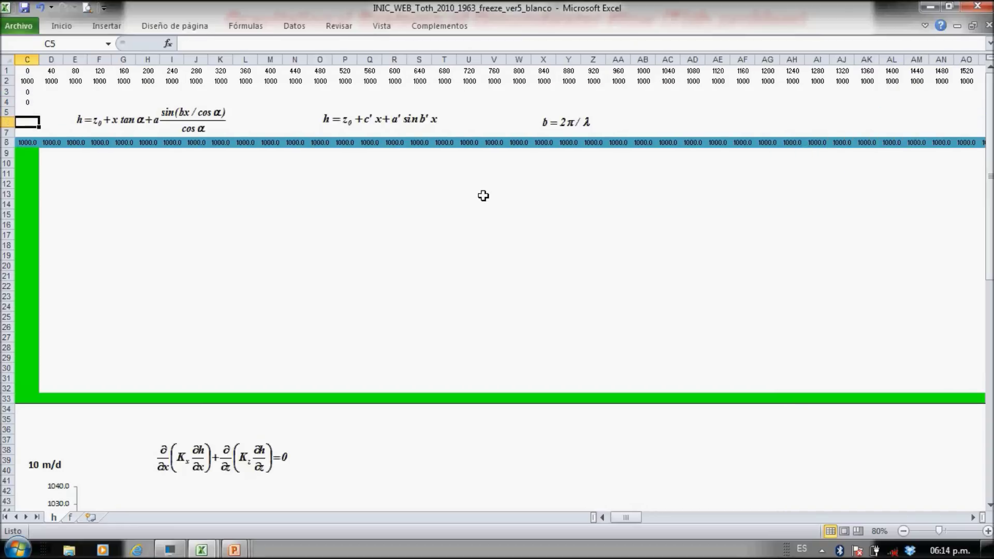
{"action": "key", "text": "Return"}
{"action": "key", "text": "Return"}
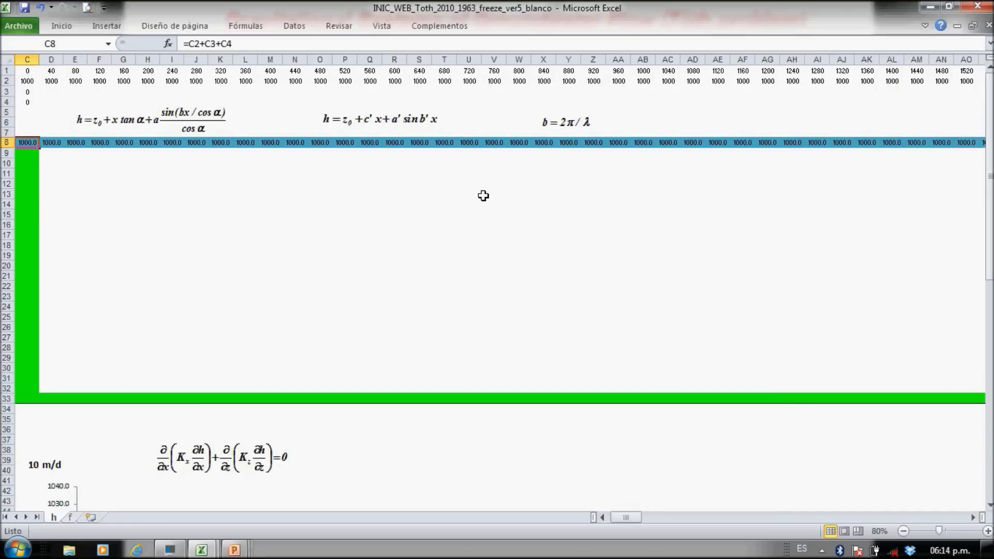
Start rewriting the C8 boundary formula with J16 and C3, then cancel the edit
{"action": "key", "text": "Home"}
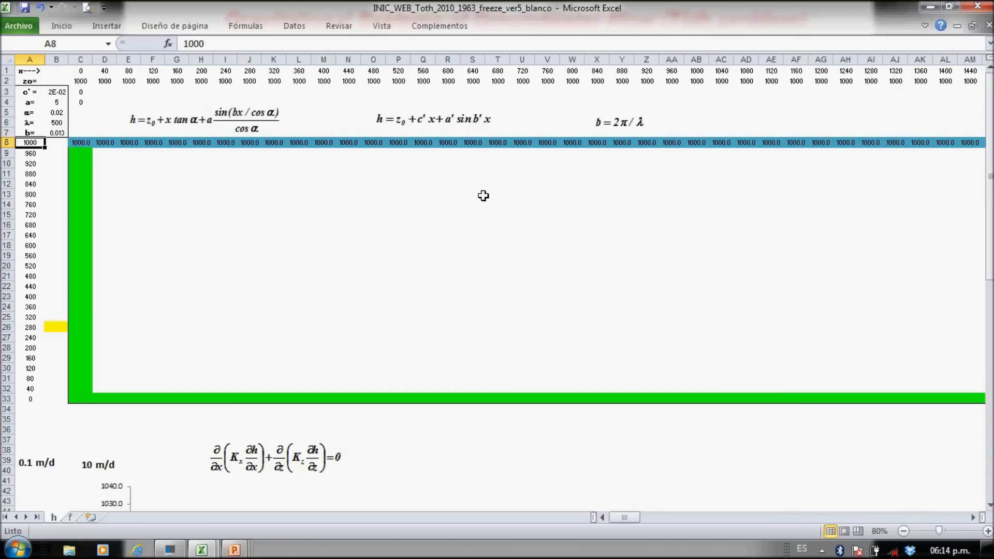
{"action": "key", "text": "Right"}
{"action": "key", "text": "Right"}
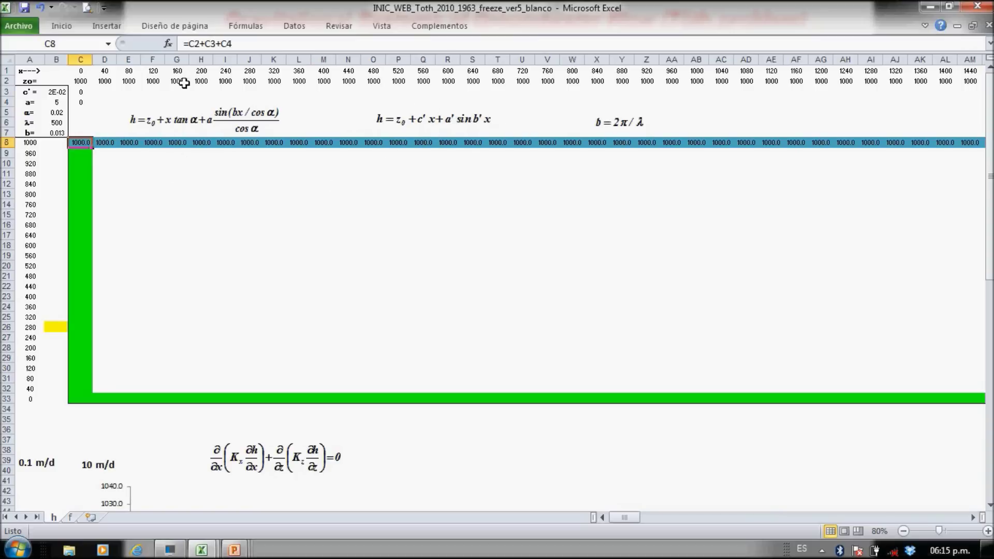
{"action": "left_click_drag", "start_coordinate": [249, 43], "coordinate": [189, 43]}
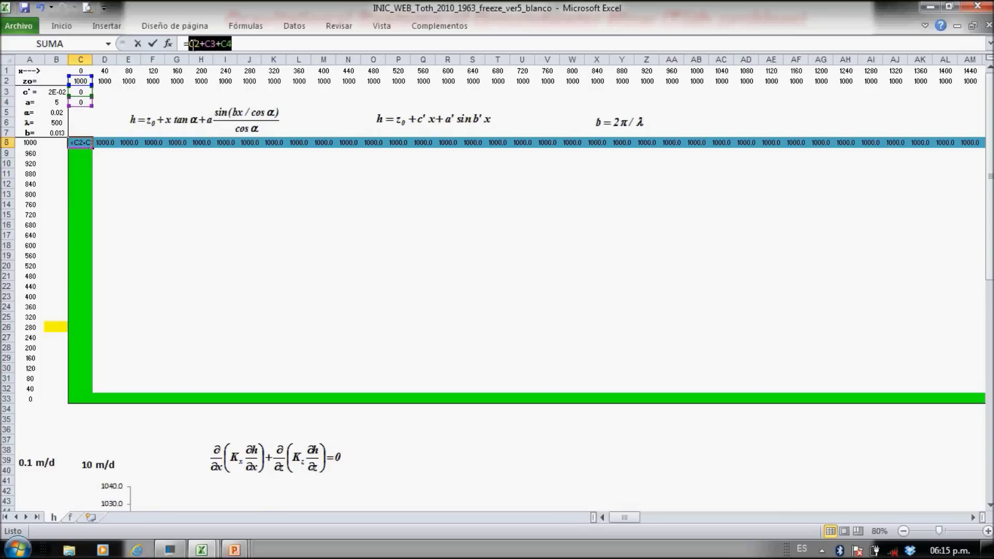
{"action": "left_click", "coordinate": [257, 230]}
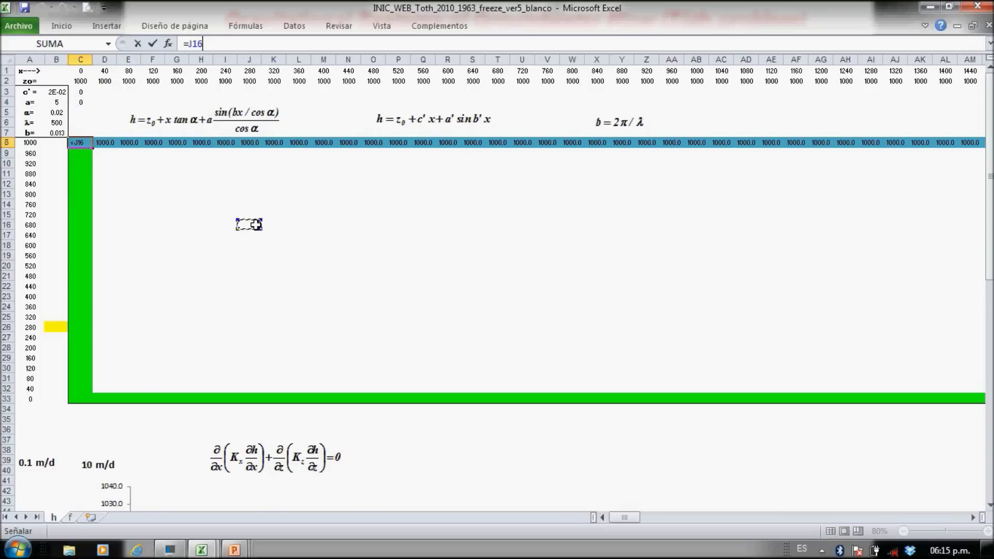
{"action": "left_click", "coordinate": [79, 92]}
{"action": "key", "text": "Escape"}
Re-paste C3's c′·x formula through BA3 so the top boundary rises from 1000
{"action": "key", "text": "Right"}
{"action": "key", "text": "Up"}
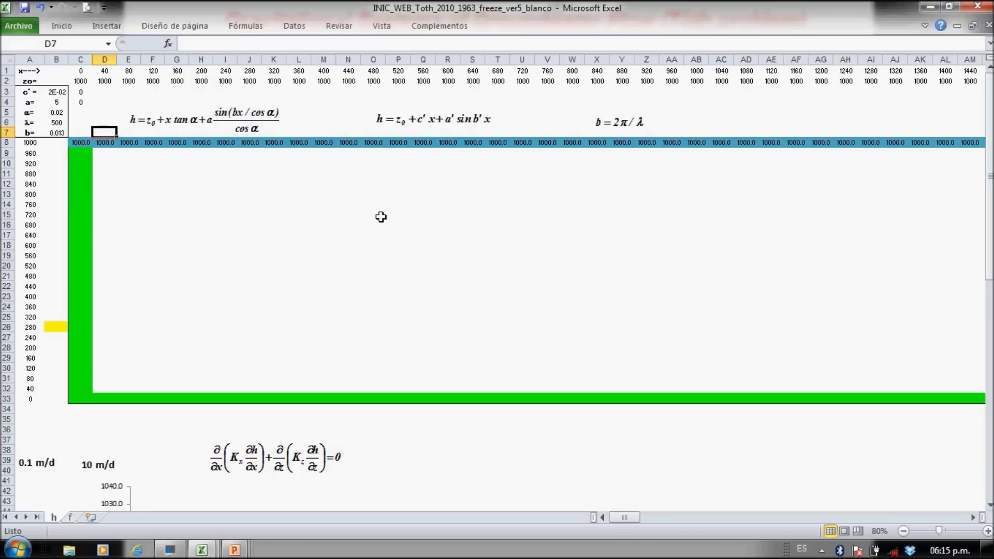
{"action": "key", "text": "Up"}
{"action": "key", "text": "Up"}
{"action": "key", "text": "Up"}
{"action": "key", "text": "Up"}
{"action": "key", "text": "Left"}
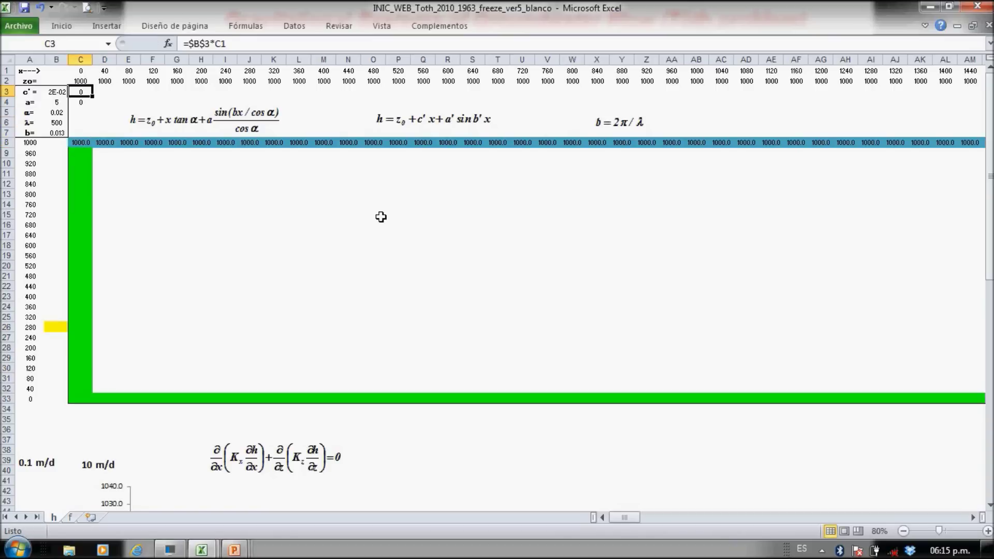
{"action": "key", "text": "ctrl+c"}
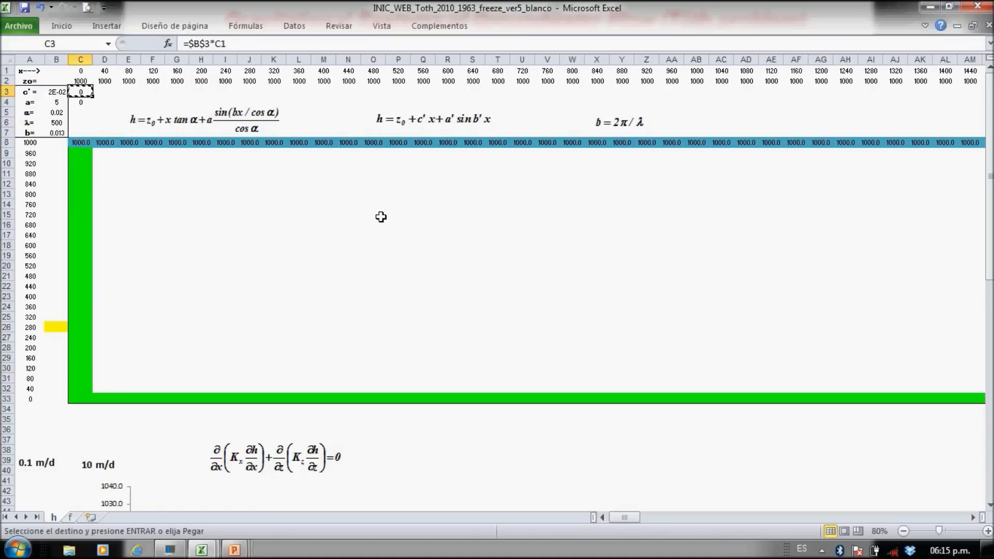
{"action": "key", "text": "shift+Right"}
{"action": "key", "text": "shift+Right"}
{"action": "key", "text": "shift+Right"}
{"action": "key", "text": "shift+Right"}
{"action": "key", "text": "shift+Right"}
{"action": "key", "text": "shift+Right"}
{"action": "key", "text": "shift+Right"}
{"action": "key", "text": "shift+Right"}
{"action": "key", "text": "shift+Right"}
{"action": "key", "text": "shift+Right"}
{"action": "key", "text": "shift+Right"}
{"action": "key", "text": "shift+Right"}
{"action": "key", "text": "shift+Right"}
{"action": "key", "text": "shift+Right"}
{"action": "key", "text": "shift+Right"}
{"action": "key", "text": "shift+Right"}
{"action": "key", "text": "shift+Right"}
{"action": "key", "text": "shift+Right"}
{"action": "key", "text": "shift+Right"}
{"action": "key", "text": "shift+Right"}
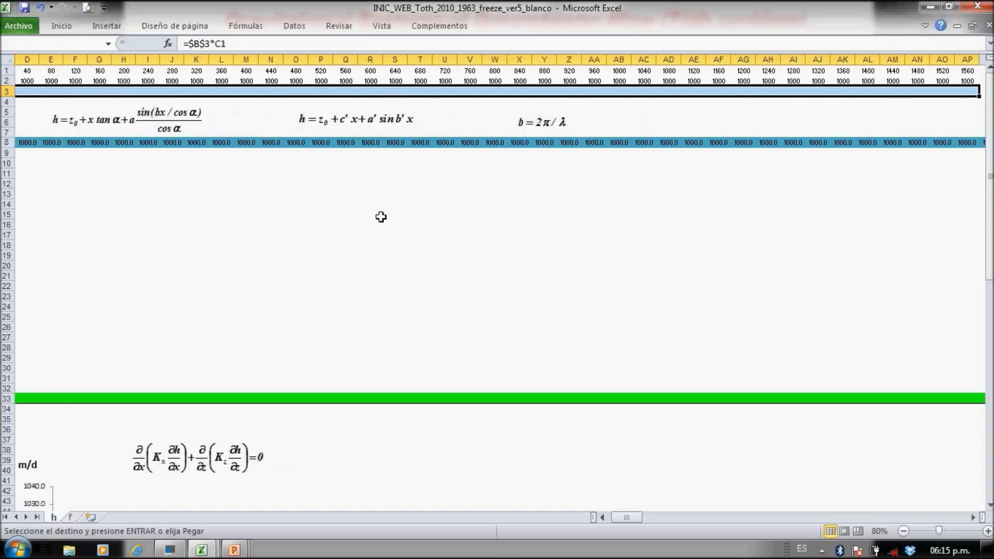
{"action": "key", "text": "shift+Right"}
{"action": "key", "text": "shift+Right"}
{"action": "key", "text": "shift+Right"}
{"action": "key", "text": "shift+Right"}
{"action": "key", "text": "shift+Right"}
{"action": "key", "text": "shift+Right"}
{"action": "key", "text": "shift+Right"}
{"action": "key", "text": "shift+Right"}
{"action": "key", "text": "shift+Right"}
{"action": "key", "text": "shift+Right"}
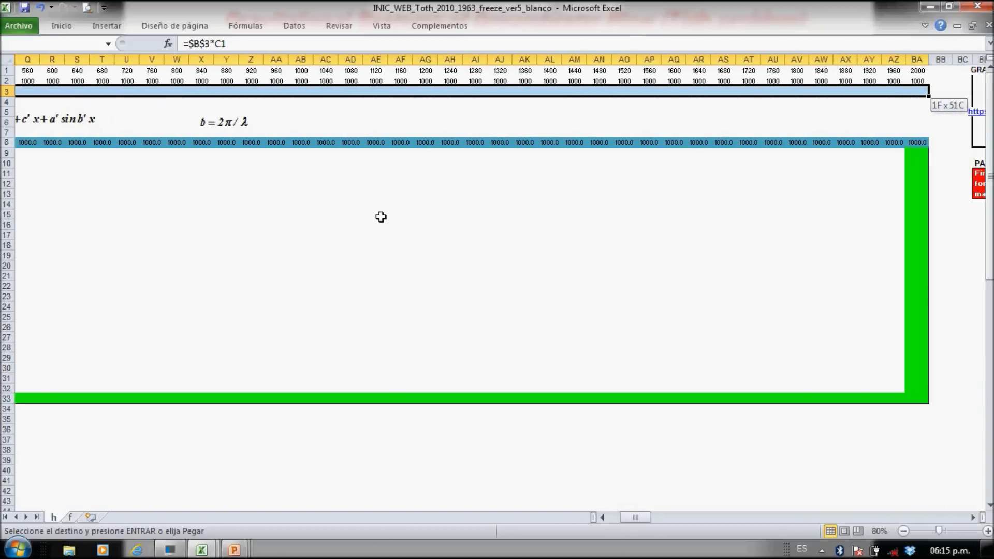
{"action": "key", "text": "ctrl+v"}
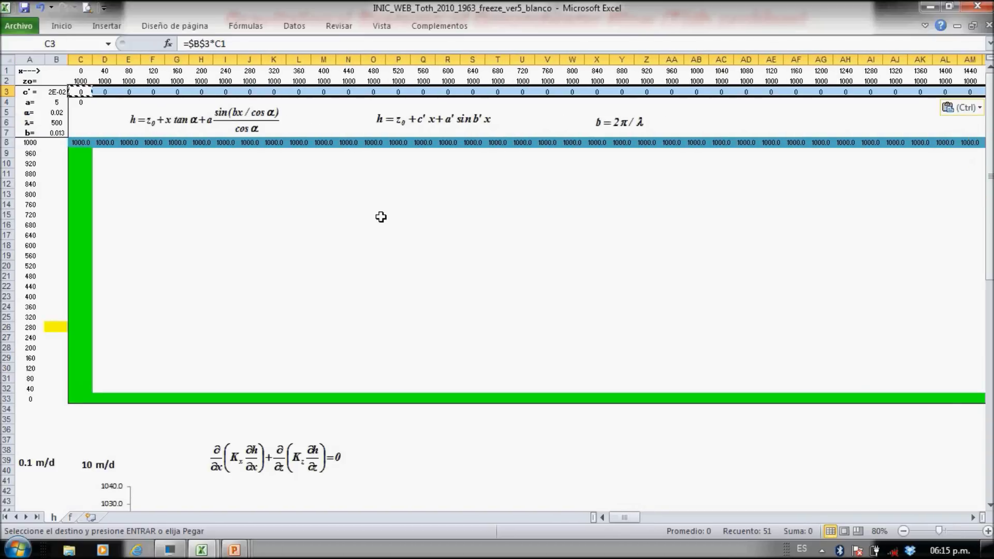
{"action": "key", "text": "Return"}
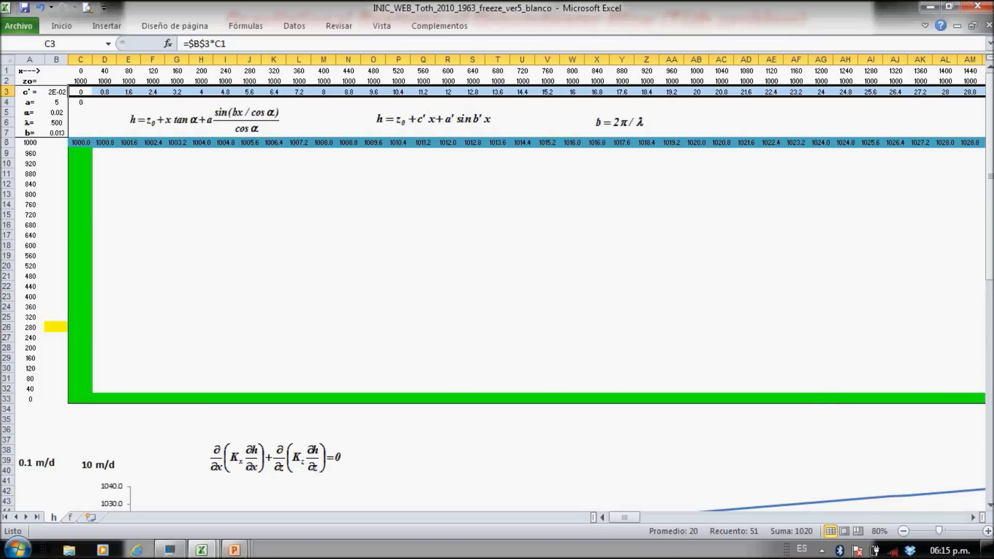
Copy C4's SENO sine formula across row 4 through column BA
{"action": "left_click", "coordinate": [990, 505]}
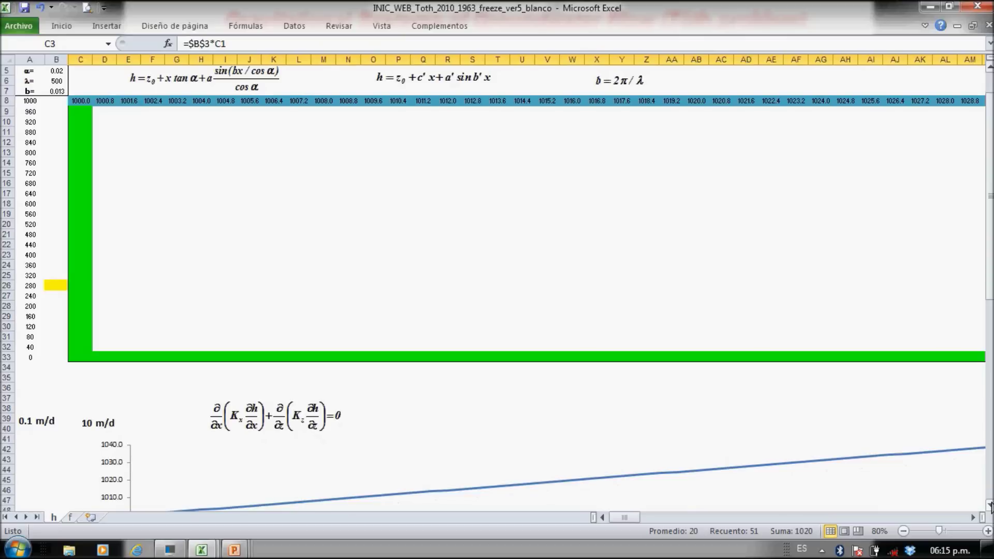
{"action": "left_click", "coordinate": [991, 505]}
{"action": "left_click", "coordinate": [990, 505]}
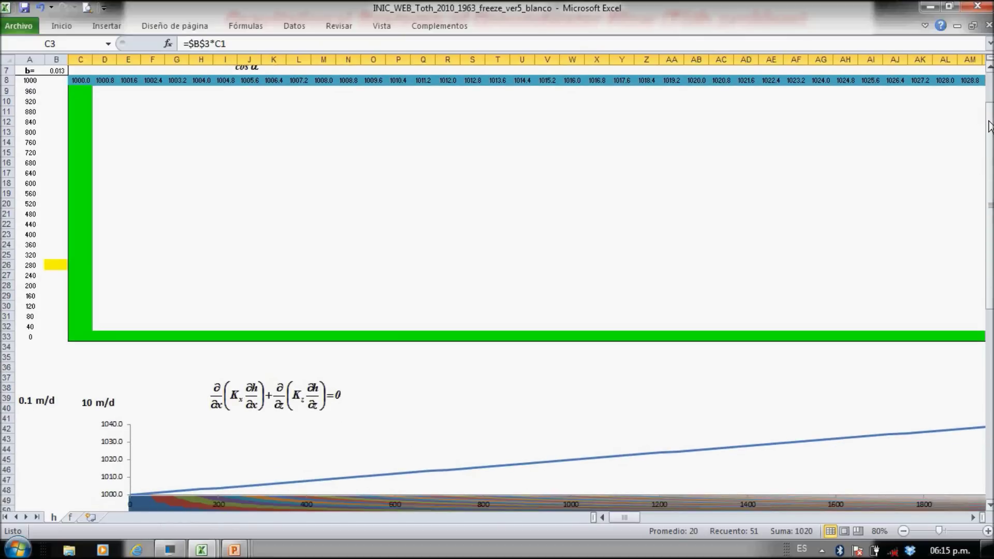
{"action": "left_click_drag", "start_coordinate": [990, 126], "coordinate": [990, 106]}
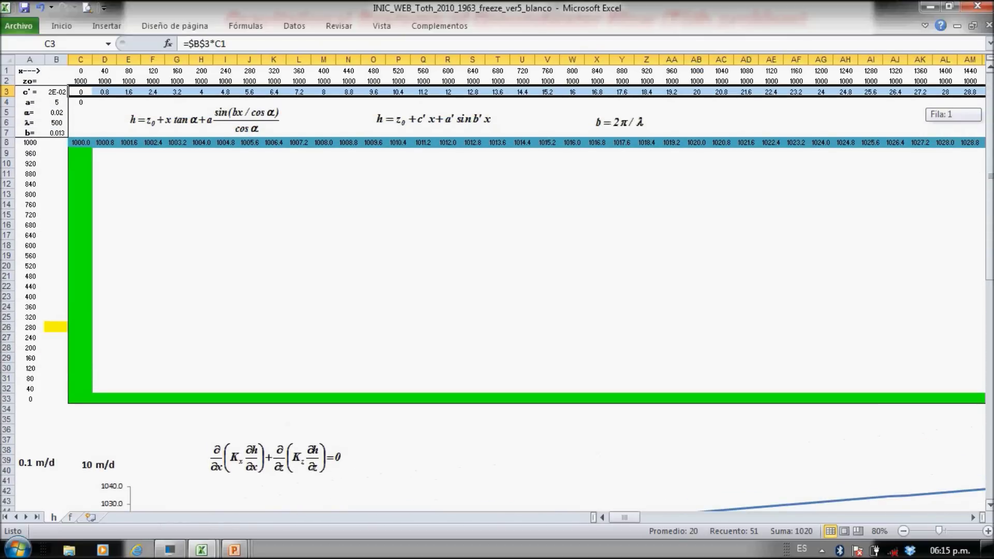
{"action": "left_click", "coordinate": [83, 103]}
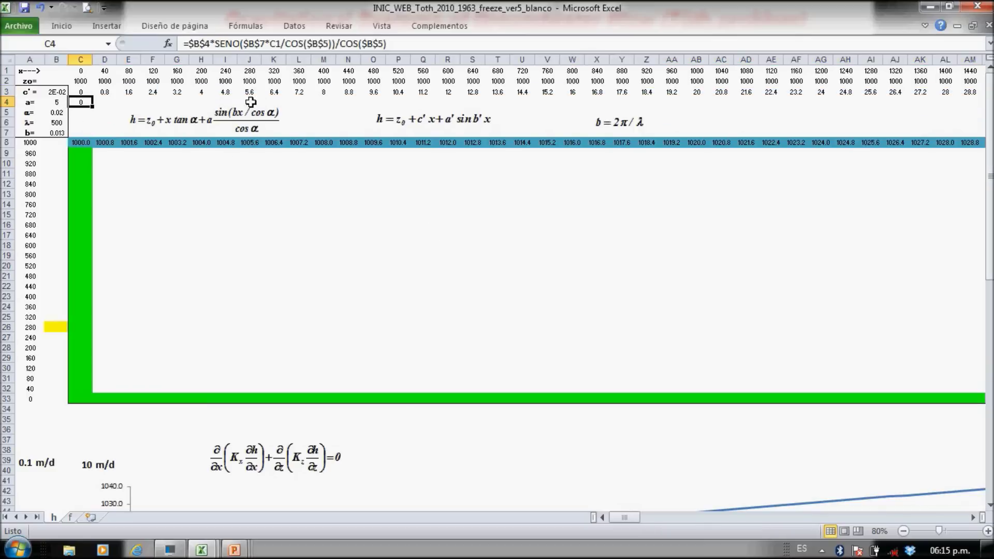
{"action": "left_click", "coordinate": [227, 124]}
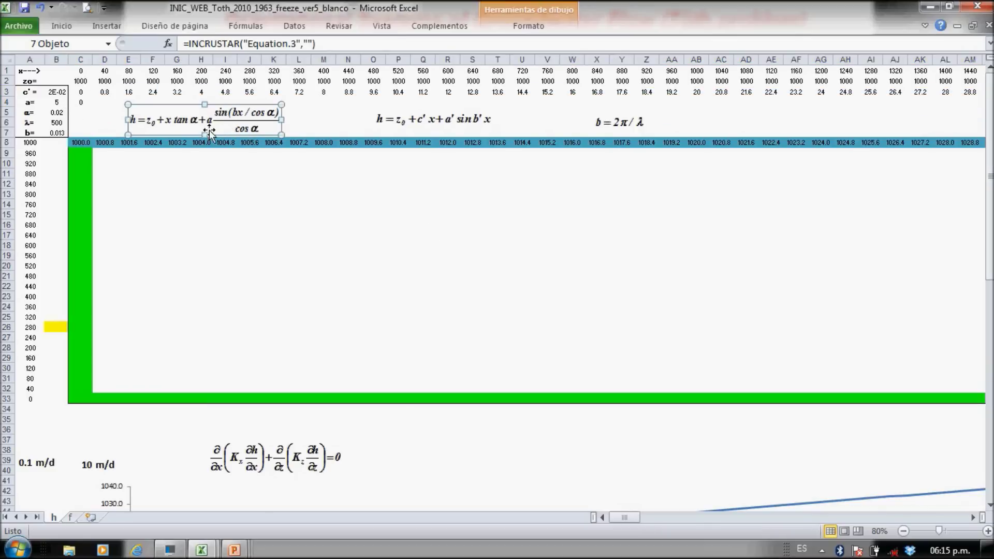
{"action": "key", "text": "Escape"}
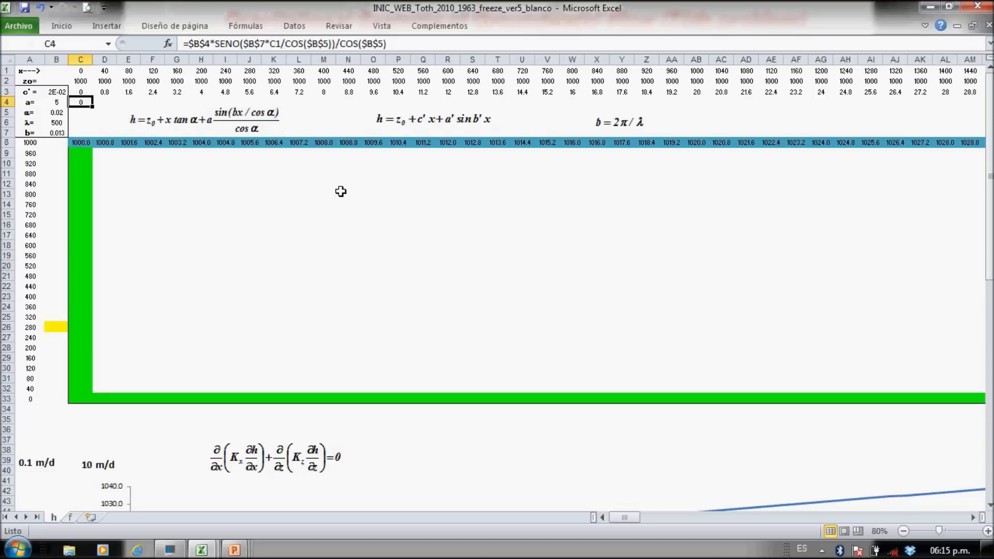
{"action": "key", "text": "ctrl+c"}
{"action": "key", "text": "shift+Right"}
{"action": "key", "text": "shift+Right"}
{"action": "key", "text": "shift+Right"}
{"action": "key", "text": "shift+Right"}
{"action": "key", "text": "shift+Right"}
{"action": "key", "text": "shift+Right"}
{"action": "key", "text": "shift+Right"}
{"action": "key", "text": "shift+Right"}
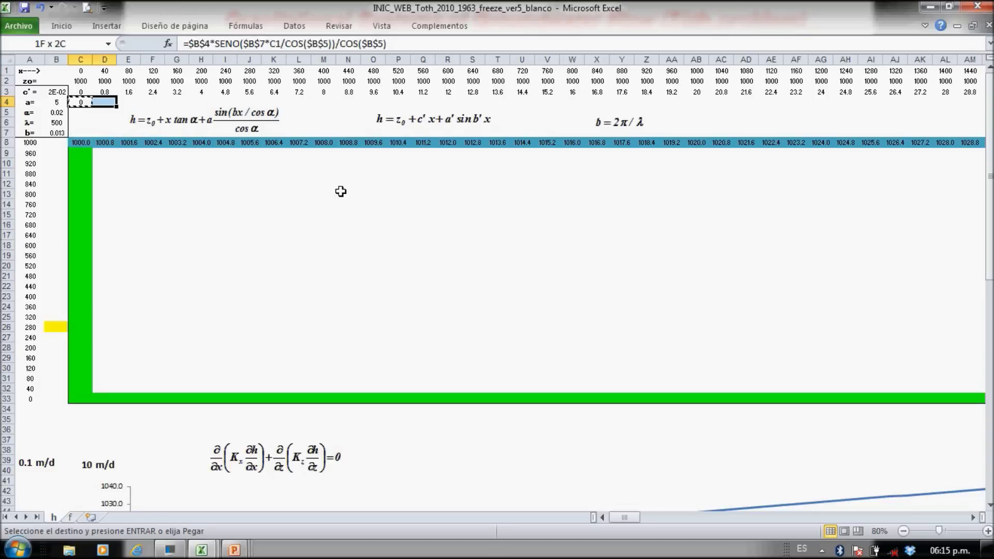
{"action": "key", "text": "shift+Right"}
{"action": "key", "text": "shift+Right"}
{"action": "key", "text": "shift+Right"}
{"action": "key", "text": "shift+Right"}
{"action": "key", "text": "shift+Right"}
{"action": "key", "text": "shift+Right"}
{"action": "key", "text": "shift+Right"}
{"action": "key", "text": "shift+Right"}
{"action": "key", "text": "shift+Right"}
{"action": "key", "text": "shift+Right"}
{"action": "key", "text": "shift+Right"}
{"action": "key", "text": "shift+Right"}
{"action": "key", "text": "shift+Right"}
{"action": "key", "text": "shift+Right"}
{"action": "key", "text": "shift+Right"}
{"action": "key", "text": "shift+Right"}
{"action": "key", "text": "shift+Right"}
{"action": "key", "text": "shift+Right"}
{"action": "key", "text": "shift+Right"}
{"action": "key", "text": "shift+Right"}
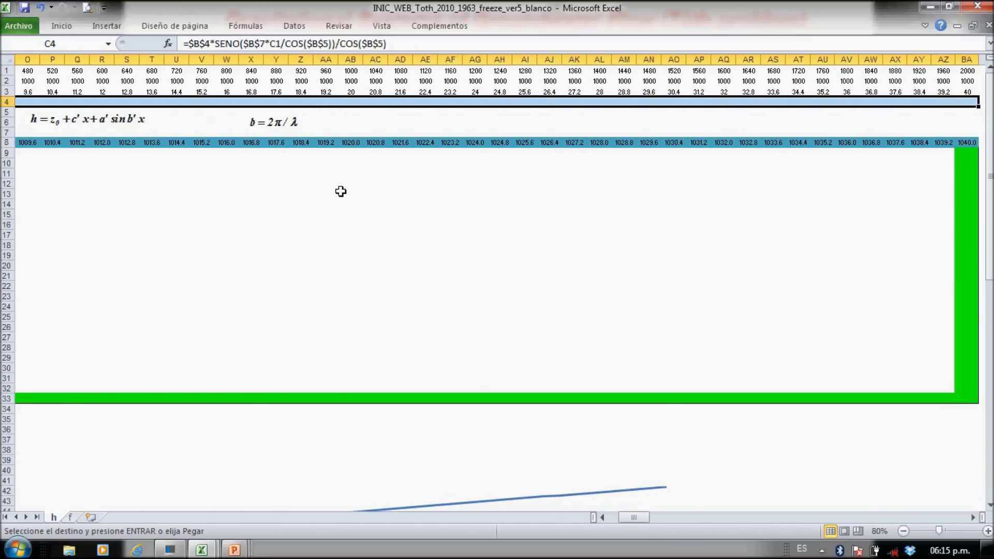
{"action": "key", "text": "ctrl+v"}
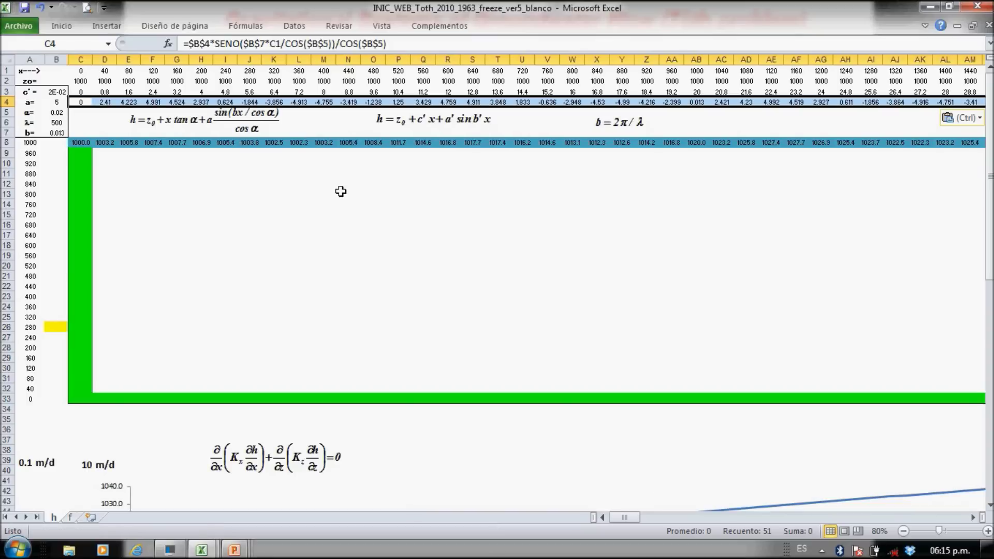
{"action": "key", "text": "Return"}
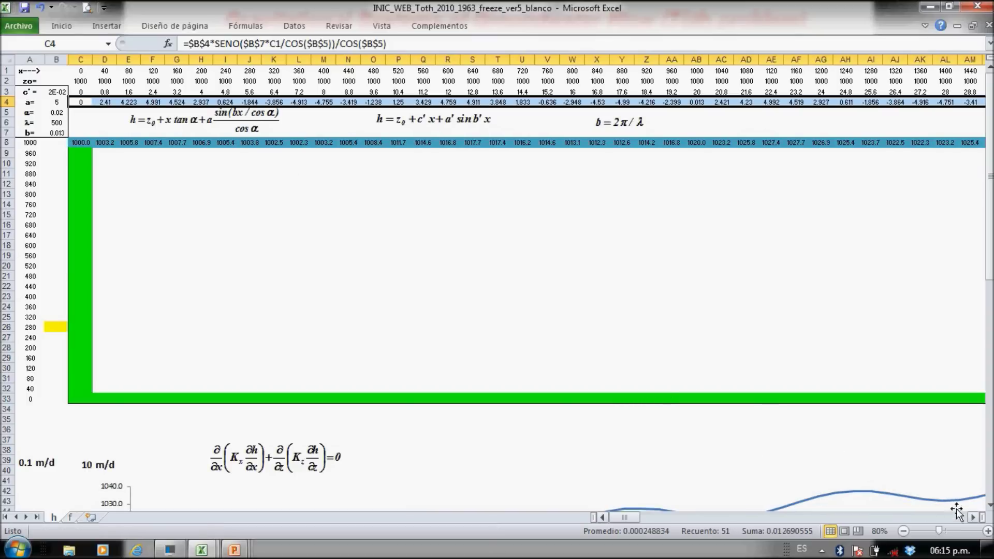
{"action": "left_click", "coordinate": [990, 505]}
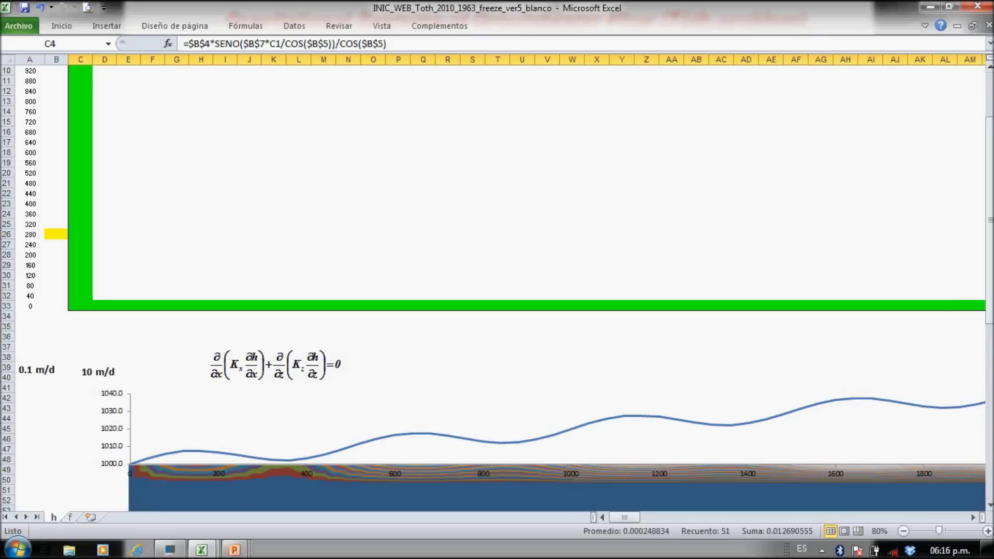
{"action": "scroll", "coordinate": [992, 75], "scroll_direction": "up", "scroll_amount": 3}
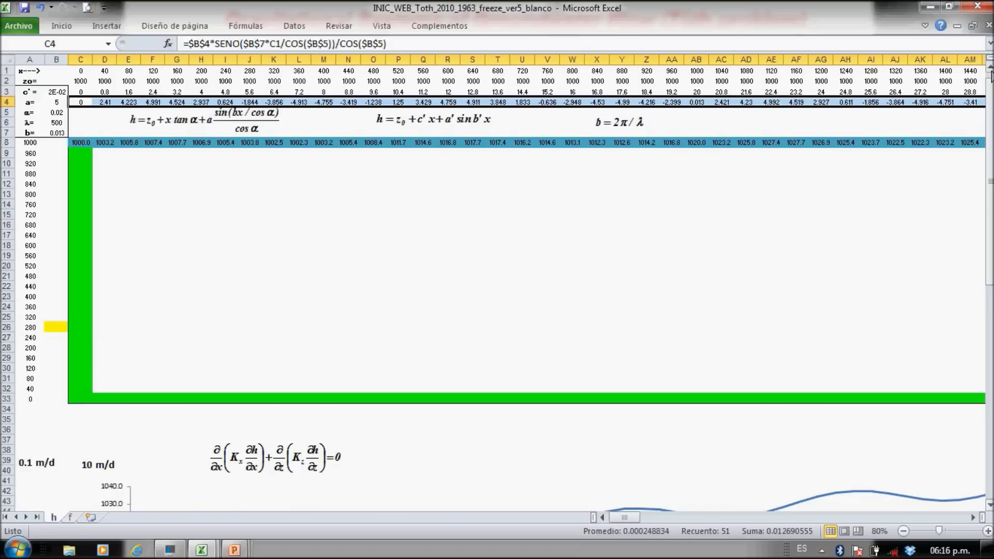
{"action": "left_click_drag", "start_coordinate": [145, 247], "coordinate": [152, 235]}
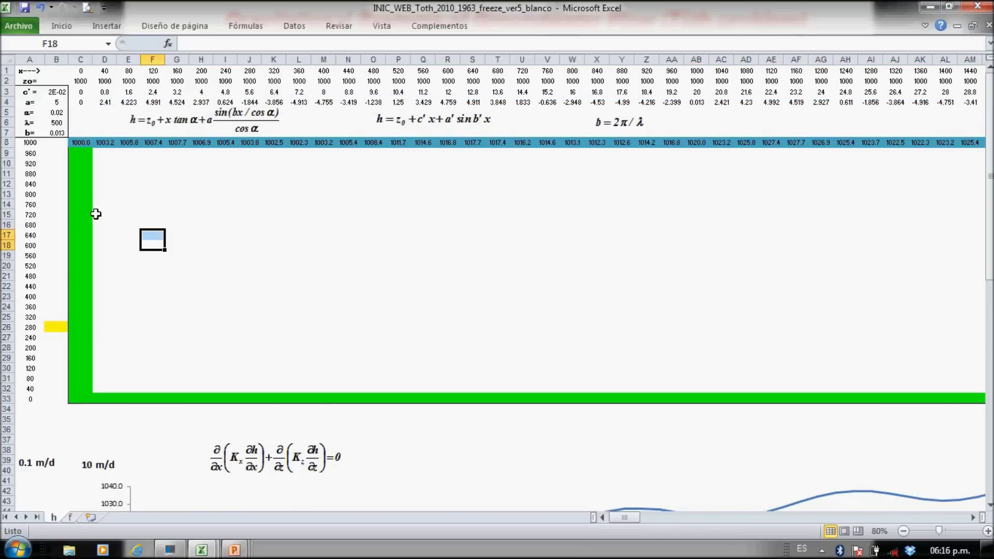
{"action": "left_click", "coordinate": [159, 238]}
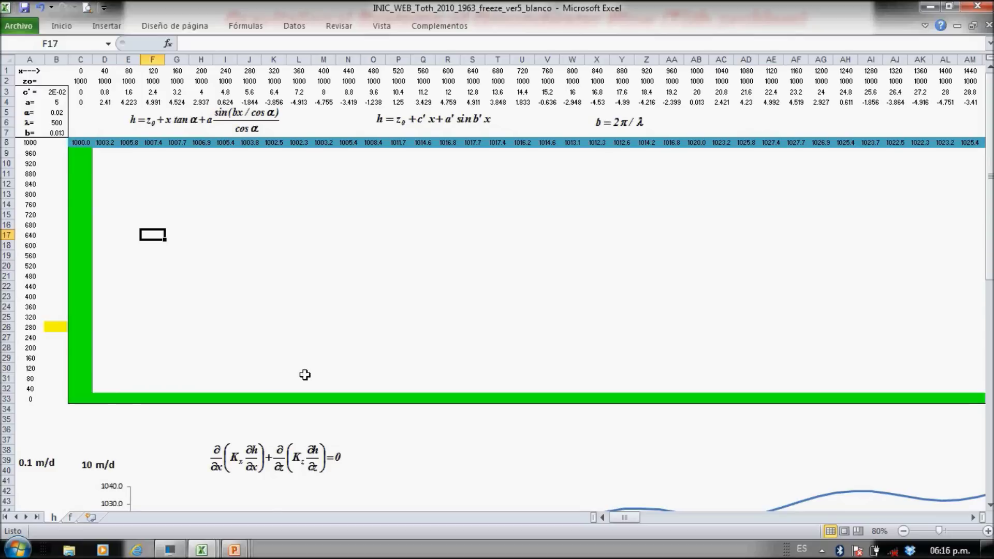
{"action": "left_click", "coordinate": [290, 460]}
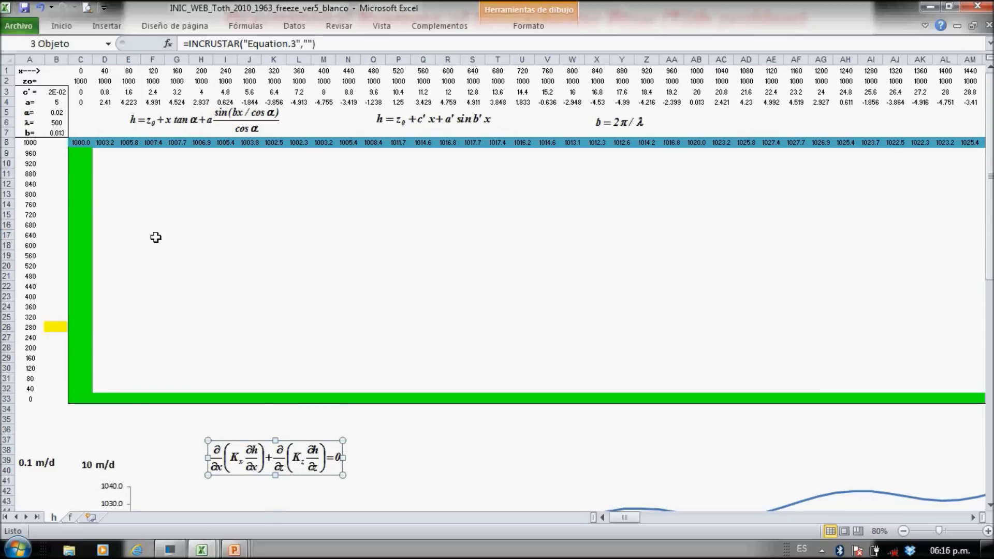
Enter =(F19+H19+G18+G20)/4 in G19 and copy it
{"action": "left_click", "coordinate": [177, 256]}
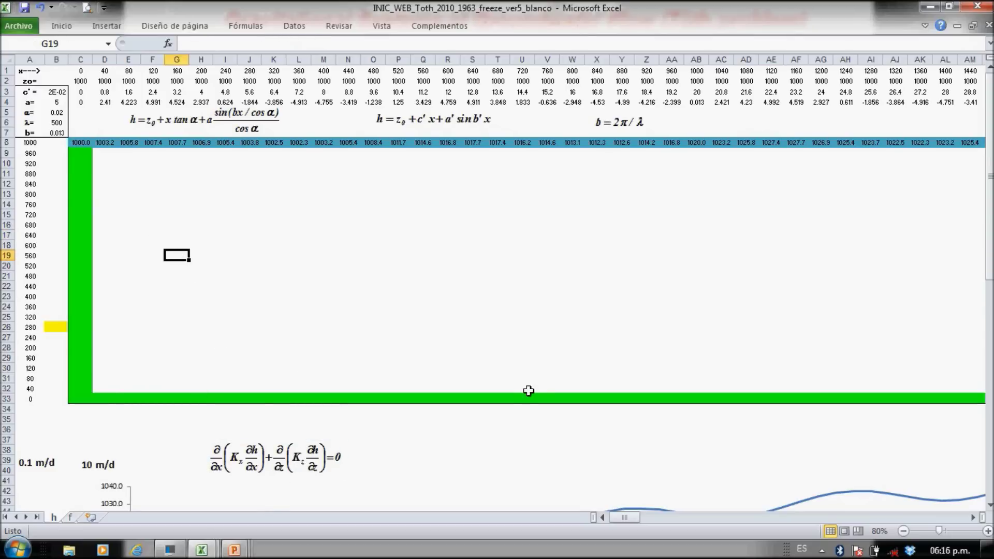
{"action": "type", "text": "=("}
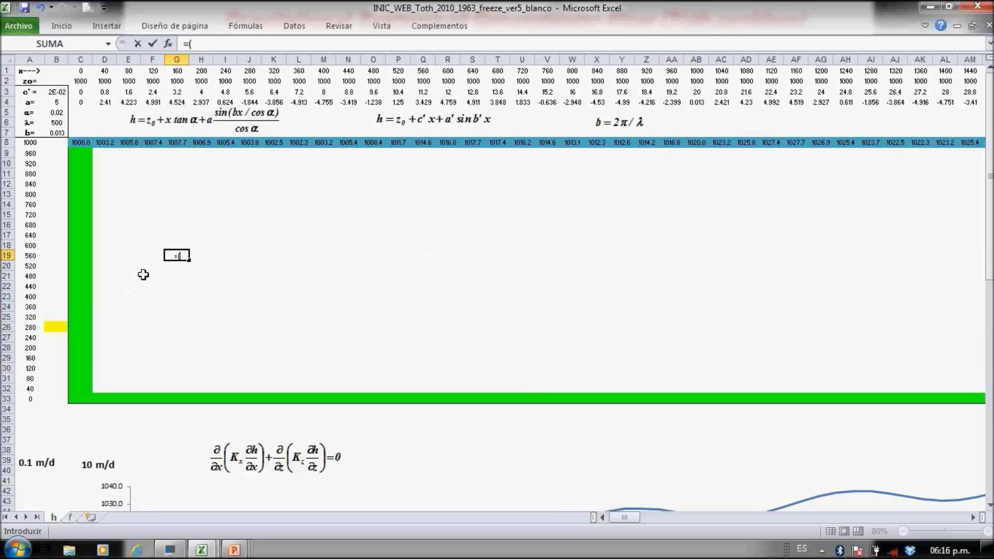
{"action": "left_click", "coordinate": [157, 256]}
{"action": "type", "text": "+"}
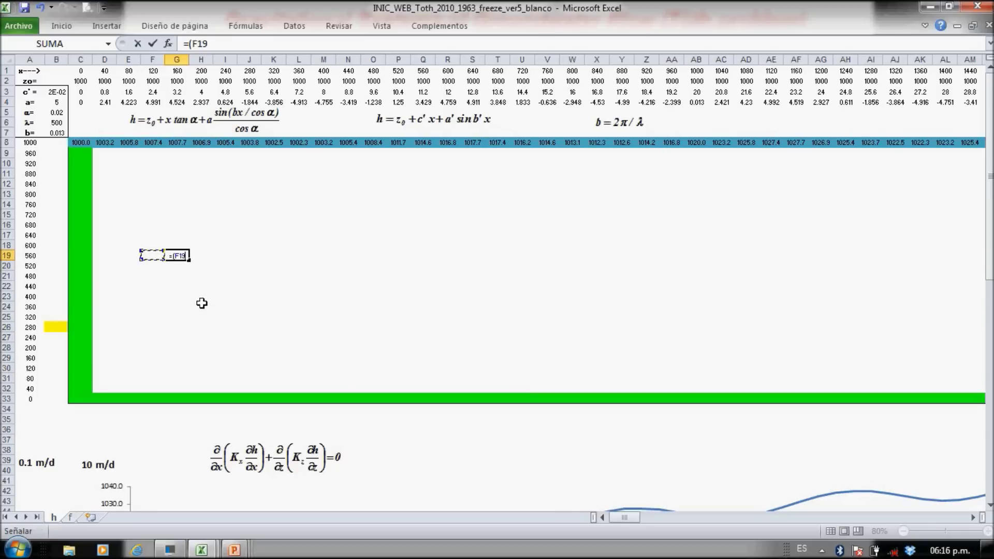
{"action": "left_click", "coordinate": [200, 253]}
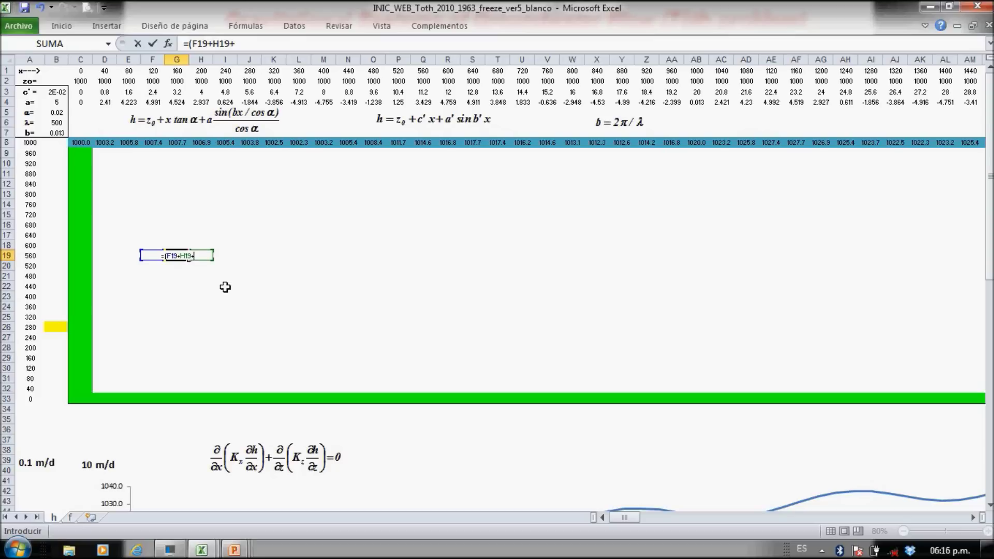
{"action": "left_click", "coordinate": [178, 246]}
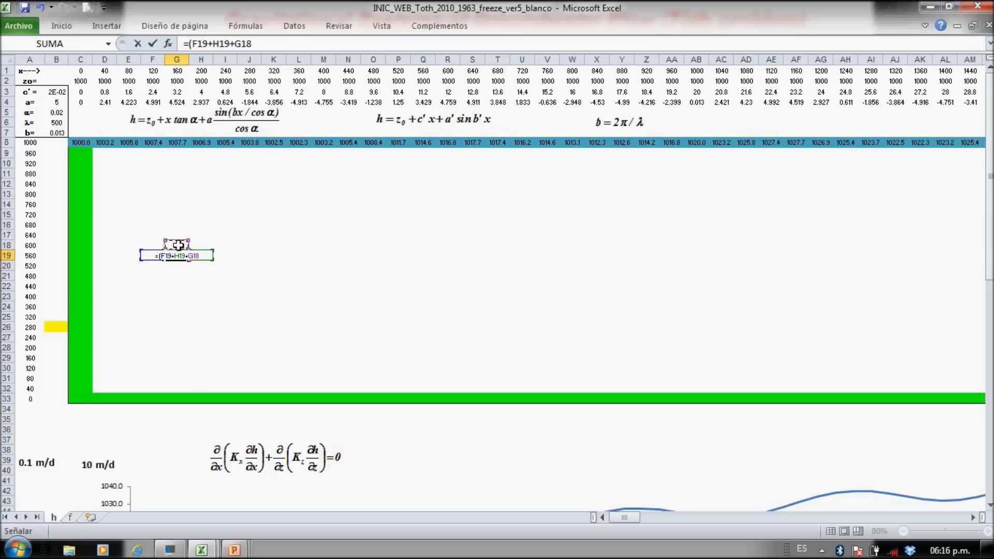
{"action": "type", "text": "+"}
{"action": "left_click", "coordinate": [173, 264]}
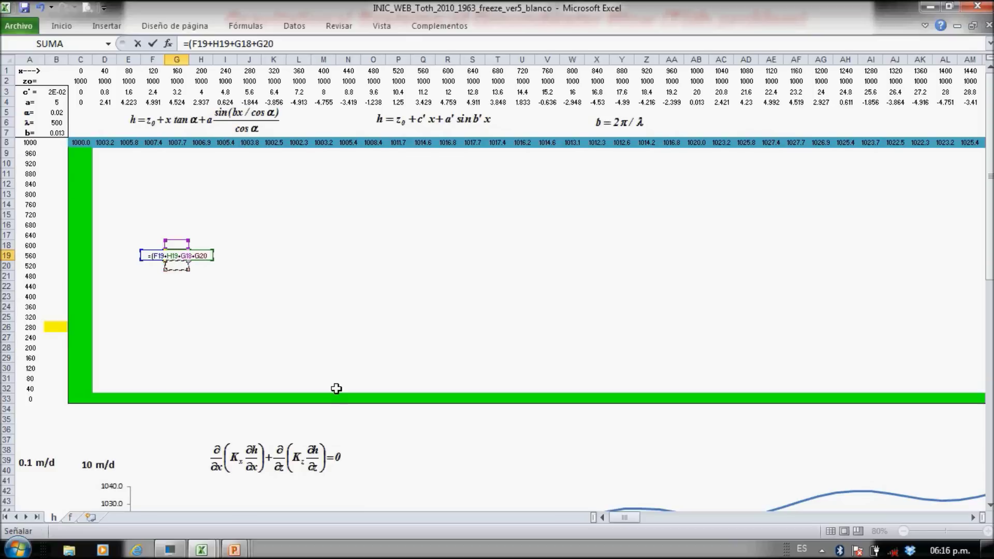
{"action": "type", "text": ")"}
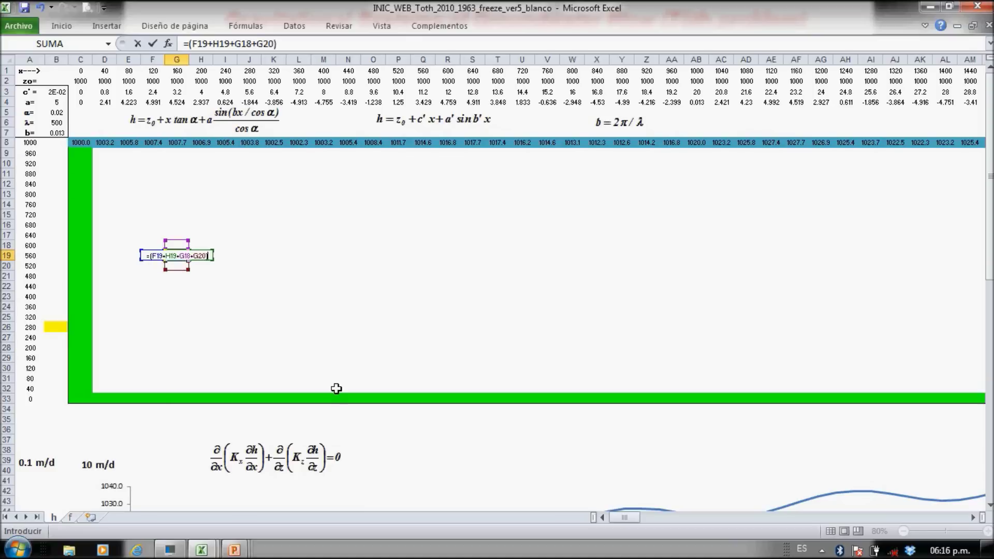
{"action": "type", "text": "/4"}
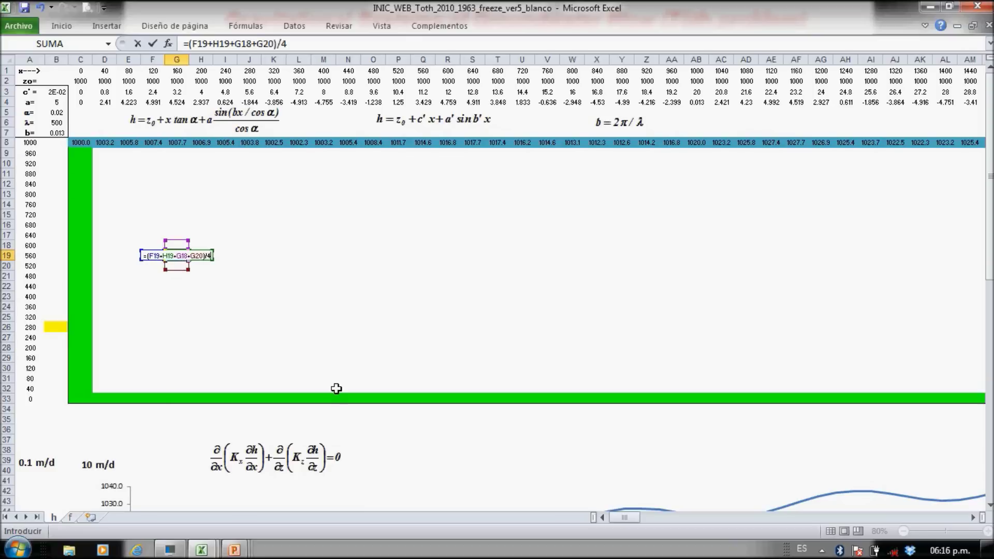
{"action": "key", "text": "Return"}
{"action": "key", "text": "Up"}
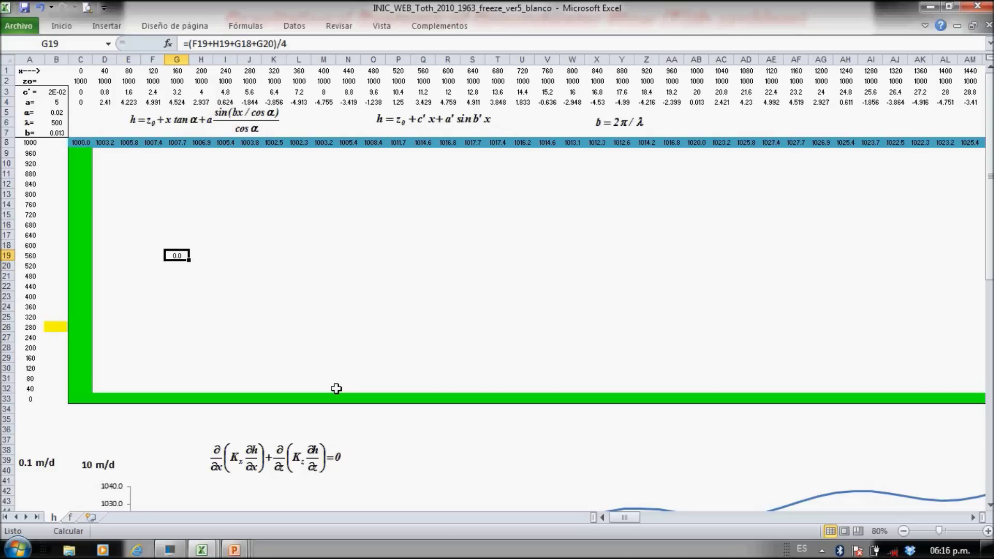
{"action": "key", "text": "ctrl+c"}
Paste only G19's formula into the range C9:BA33
{"action": "key", "text": "Up"}
{"action": "key", "text": "Up"}
{"action": "key", "text": "Up"}
{"action": "key", "text": "Up"}
{"action": "key", "text": "Up"}
{"action": "key", "text": "Up"}
{"action": "key", "text": "Up"}
{"action": "key", "text": "Up"}
{"action": "key", "text": "Up"}
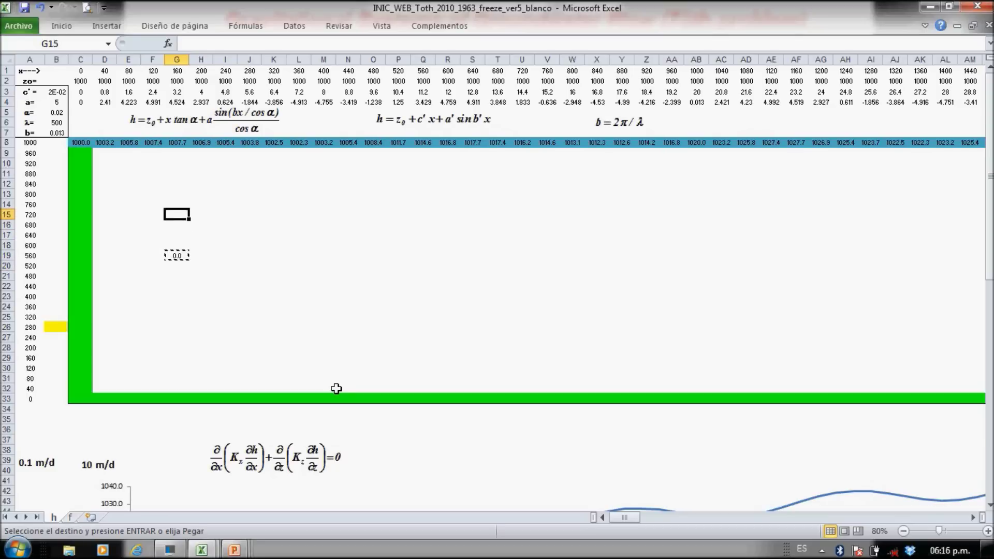
{"action": "key", "text": "Up"}
{"action": "key", "text": "Left"}
{"action": "key", "text": "Left"}
{"action": "key", "text": "Left"}
{"action": "key", "text": "Left"}
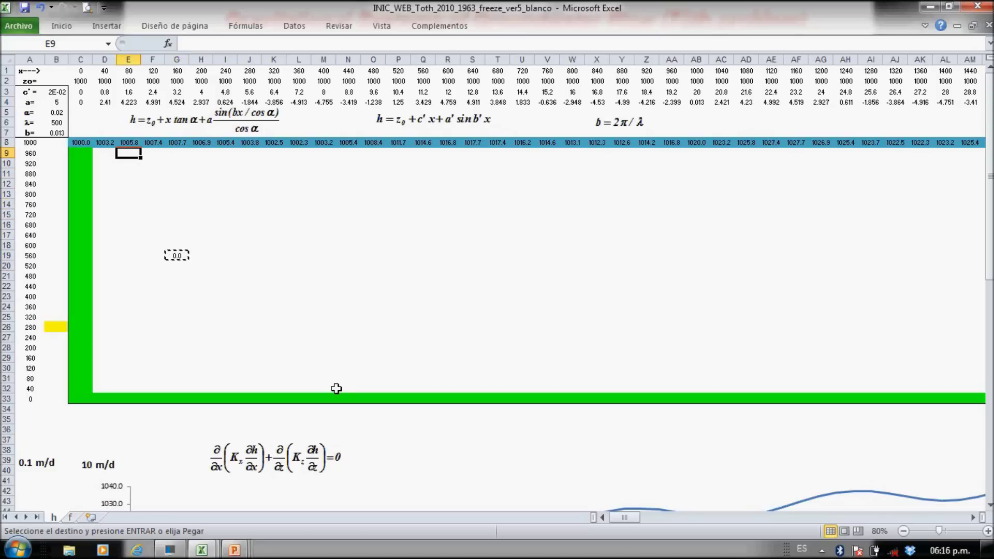
{"action": "key", "text": "shift+Right"}
{"action": "key", "text": "shift+Right"}
{"action": "key", "text": "shift+Right"}
{"action": "key", "text": "shift+Right"}
{"action": "key", "text": "shift+Right"}
{"action": "key", "text": "shift+Right"}
{"action": "key", "text": "shift+Right"}
{"action": "key", "text": "shift+Right"}
{"action": "key", "text": "shift+Right"}
{"action": "key", "text": "shift+Right"}
{"action": "key", "text": "shift+Right"}
{"action": "key", "text": "shift+Right"}
{"action": "key", "text": "shift+Right"}
{"action": "key", "text": "shift+Right"}
{"action": "key", "text": "shift+Right"}
{"action": "key", "text": "shift+Right"}
{"action": "key", "text": "shift+Right"}
{"action": "key", "text": "shift+Right"}
{"action": "key", "text": "shift+Right"}
{"action": "key", "text": "shift+Right"}
{"action": "key", "text": "shift+Right"}
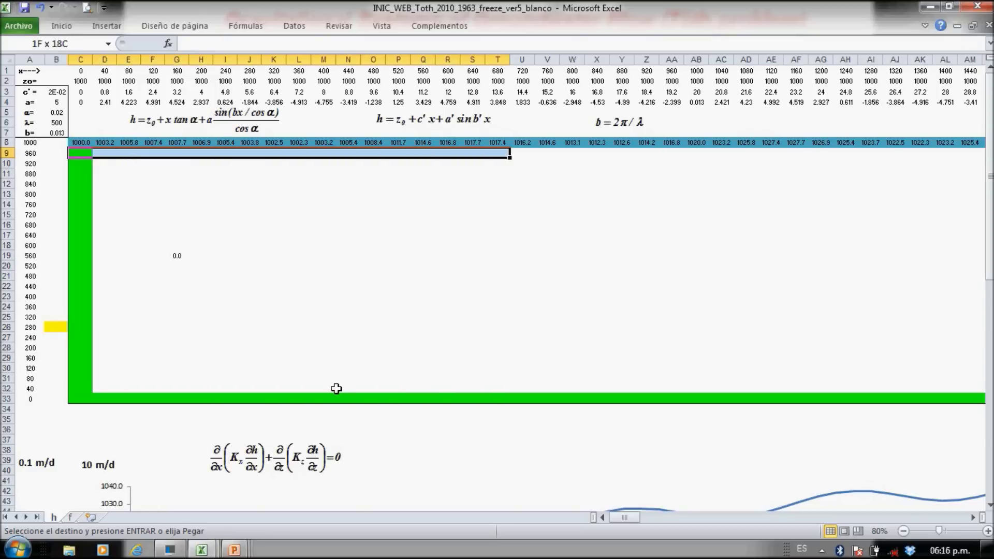
{"action": "key", "text": "shift+Right"}
{"action": "key", "text": "shift+Right"}
{"action": "key", "text": "shift+Right"}
{"action": "key", "text": "shift+Right"}
{"action": "key", "text": "shift+Right"}
{"action": "key", "text": "shift+Right"}
{"action": "key", "text": "shift+Right"}
{"action": "key", "text": "shift+Right"}
{"action": "key", "text": "shift+Right"}
{"action": "key", "text": "shift+Right"}
{"action": "key", "text": "shift+Left"}
{"action": "key", "text": "shift+Left"}
{"action": "key", "text": "shift+Left"}
{"action": "key", "text": "shift+Left"}
{"action": "key", "text": "shift+Left"}
{"action": "key", "text": "shift+Left"}
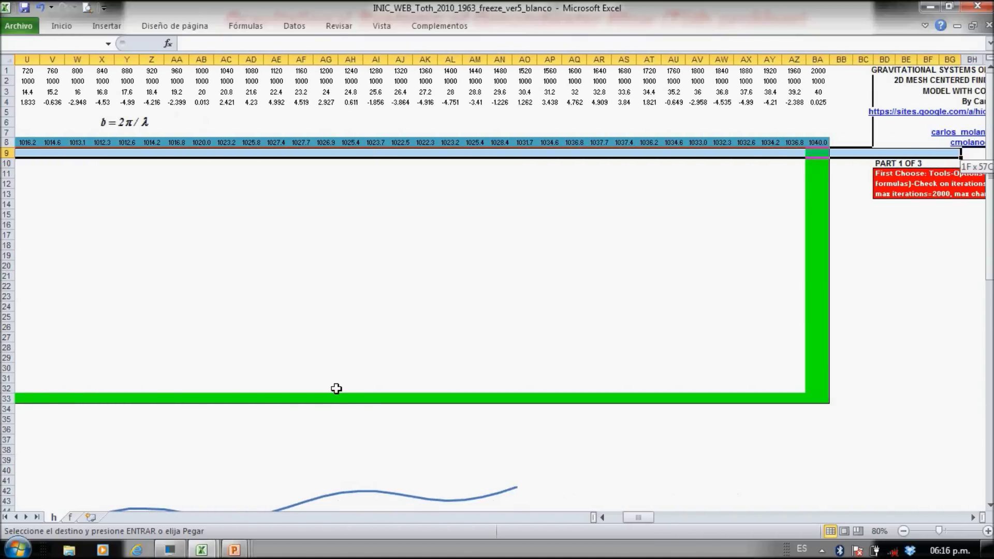
{"action": "key", "text": "shift+Right"}
{"action": "key", "text": "shift+Right"}
{"action": "key", "text": "shift+Down"}
{"action": "key", "text": "shift+Down"}
{"action": "key", "text": "shift+Down"}
{"action": "key", "text": "shift+Down"}
{"action": "key", "text": "shift+Down"}
{"action": "key", "text": "shift+Down"}
{"action": "key", "text": "shift+Down"}
{"action": "key", "text": "shift+Down"}
{"action": "key", "text": "shift+Down"}
{"action": "key", "text": "shift+Down"}
{"action": "key", "text": "shift+Down"}
{"action": "key", "text": "shift+Down"}
{"action": "key", "text": "shift+Down"}
{"action": "key", "text": "shift+Down"}
{"action": "key", "text": "shift+Down"}
{"action": "key", "text": "shift+Down"}
{"action": "key", "text": "shift+Down"}
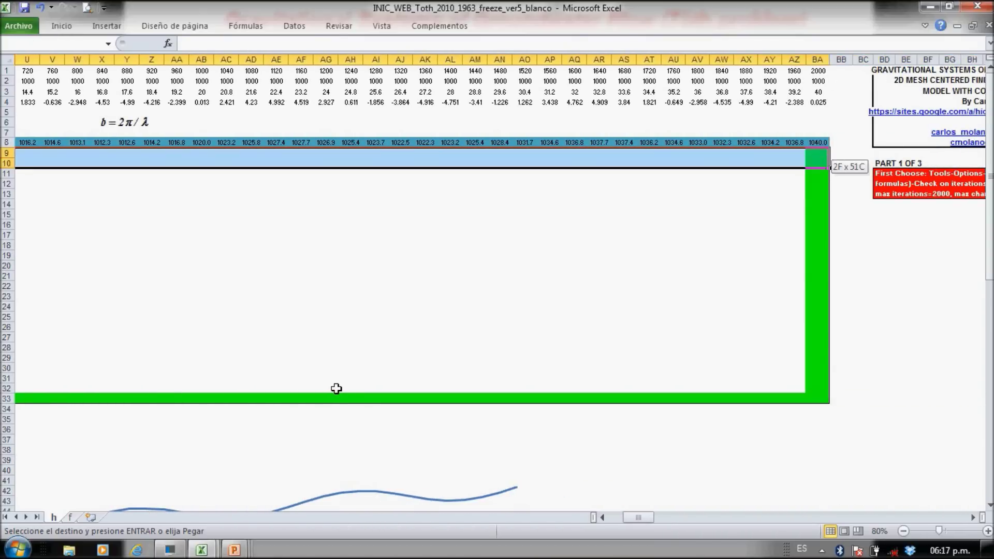
{"action": "key", "text": "shift+Down"}
{"action": "key", "text": "shift+Down"}
{"action": "key", "text": "shift+Down"}
{"action": "key", "text": "shift+Down"}
{"action": "key", "text": "shift+Down"}
{"action": "key", "text": "shift+Down"}
{"action": "key", "text": "shift+Down"}
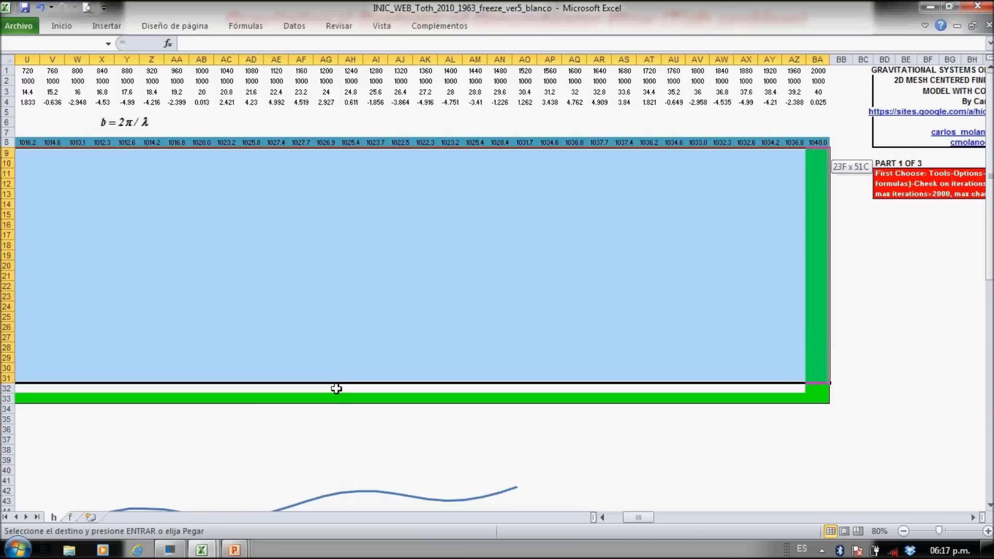
{"action": "right_click", "coordinate": [408, 256]}
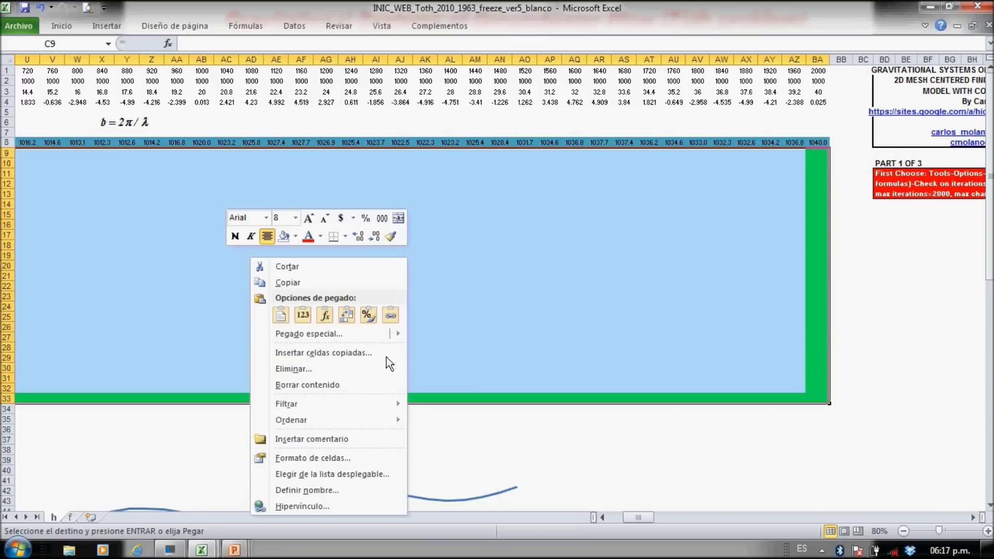
{"action": "left_click", "coordinate": [326, 315]}
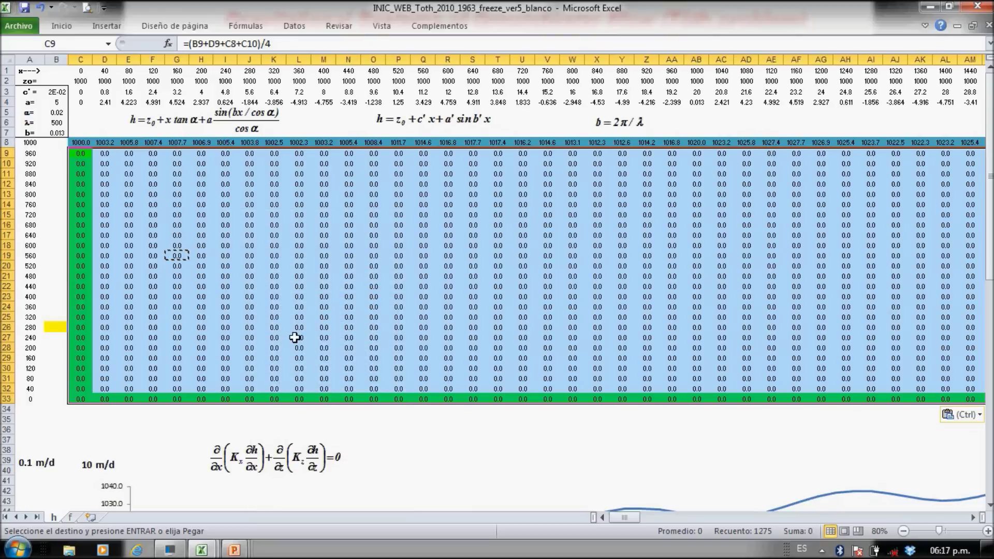
{"action": "key", "text": "Escape"}
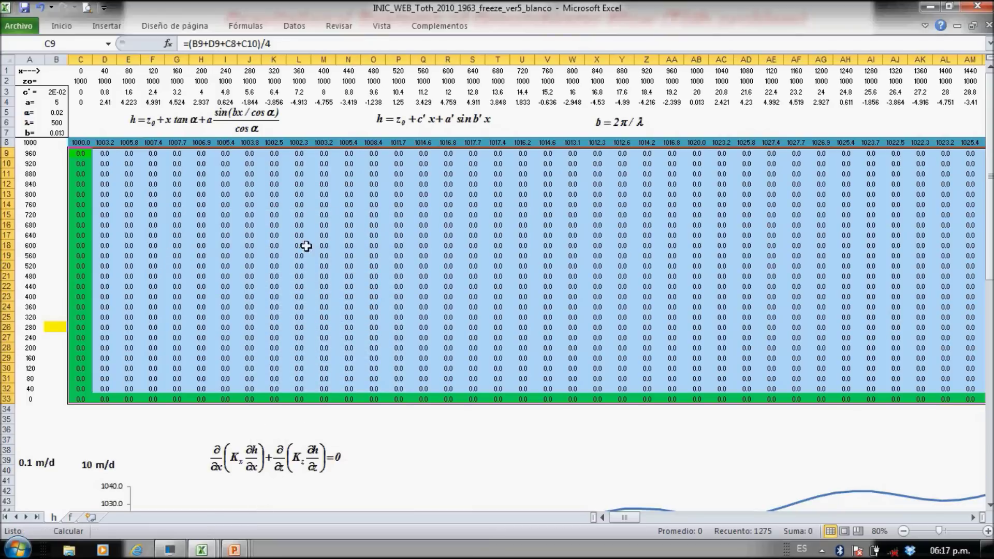
{"action": "left_click", "coordinate": [297, 463]}
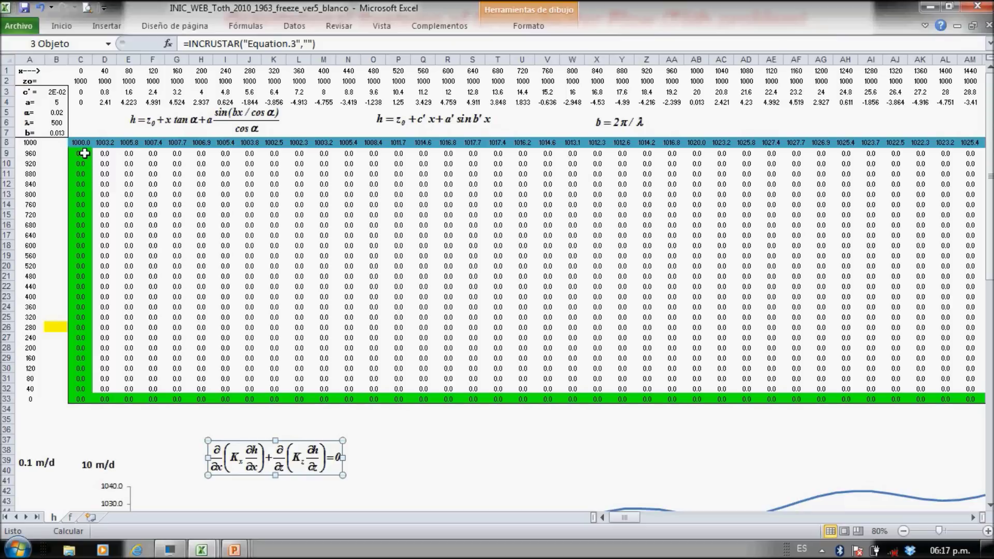
Set B9 to =D9 and copy it down to B33 as the mirrored left boundary
{"action": "key", "text": "Escape"}
{"action": "left_click", "coordinate": [57, 153]}
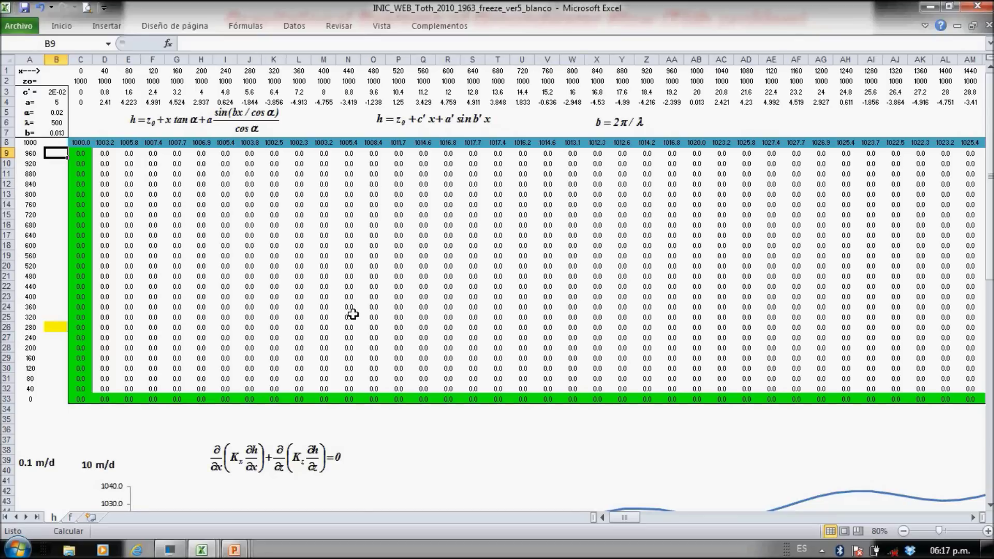
{"action": "type", "text": "="}
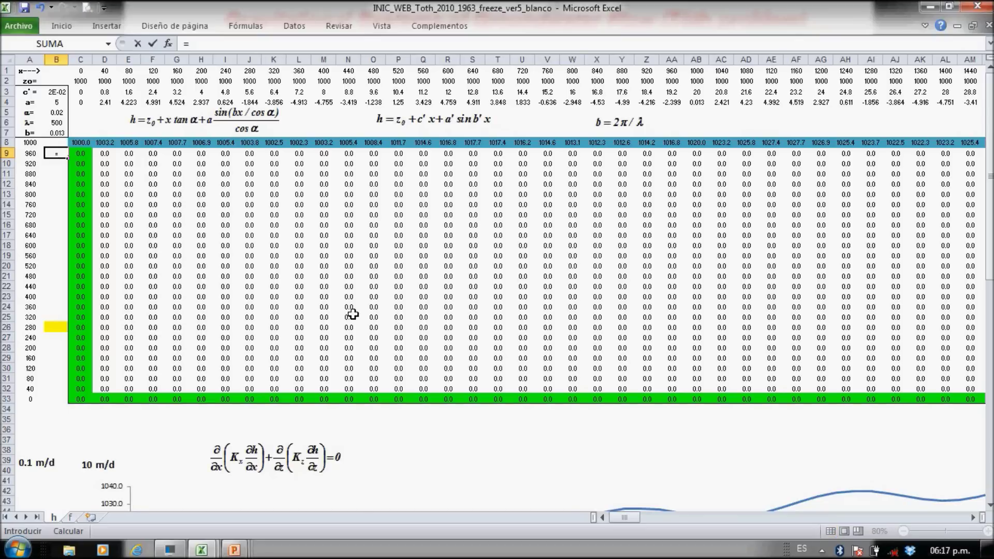
{"action": "key", "text": "Right"}
{"action": "key", "text": "Right"}
{"action": "key", "text": "Return"}
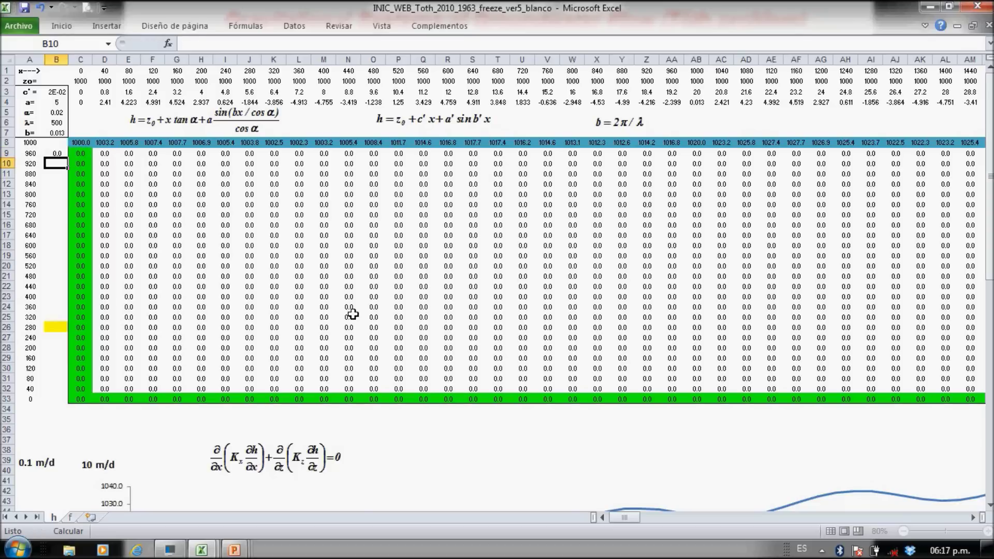
{"action": "key", "text": "Up"}
{"action": "key", "text": "ctrl+c"}
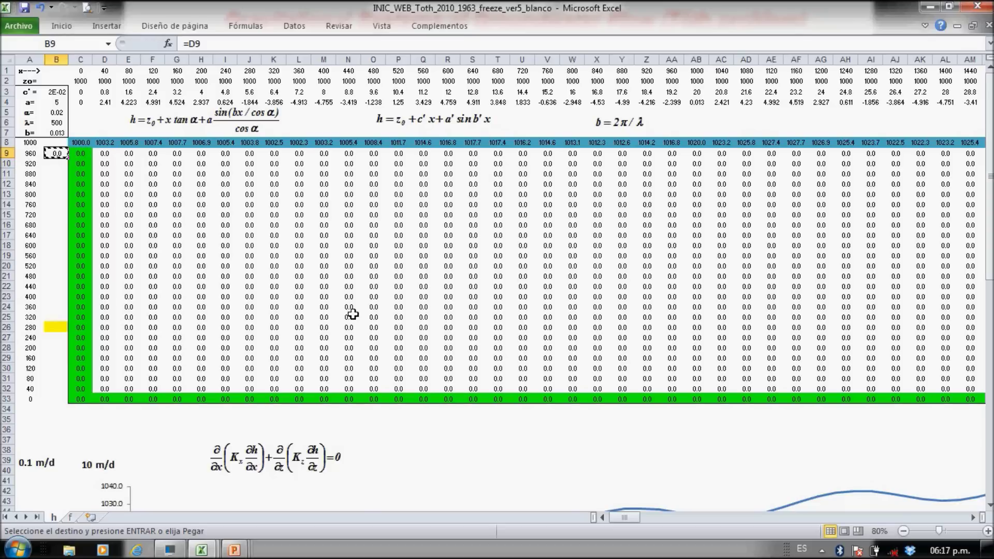
{"action": "key", "text": "shift+Down"}
{"action": "key", "text": "shift+Down"}
{"action": "key", "text": "shift+Down"}
{"action": "key", "text": "shift+Down"}
{"action": "key", "text": "shift+Down"}
{"action": "key", "text": "shift+Down"}
{"action": "key", "text": "shift+Down"}
{"action": "key", "text": "shift+Down"}
{"action": "key", "text": "shift+Down"}
{"action": "key", "text": "shift+Down"}
{"action": "key", "text": "shift+Down"}
{"action": "key", "text": "shift+Down"}
{"action": "key", "text": "shift+Down"}
{"action": "key", "text": "shift+Down"}
{"action": "key", "text": "shift+Down"}
{"action": "key", "text": "shift+Down"}
{"action": "key", "text": "shift+Down"}
{"action": "key", "text": "shift+Down"}
{"action": "key", "text": "shift+Down"}
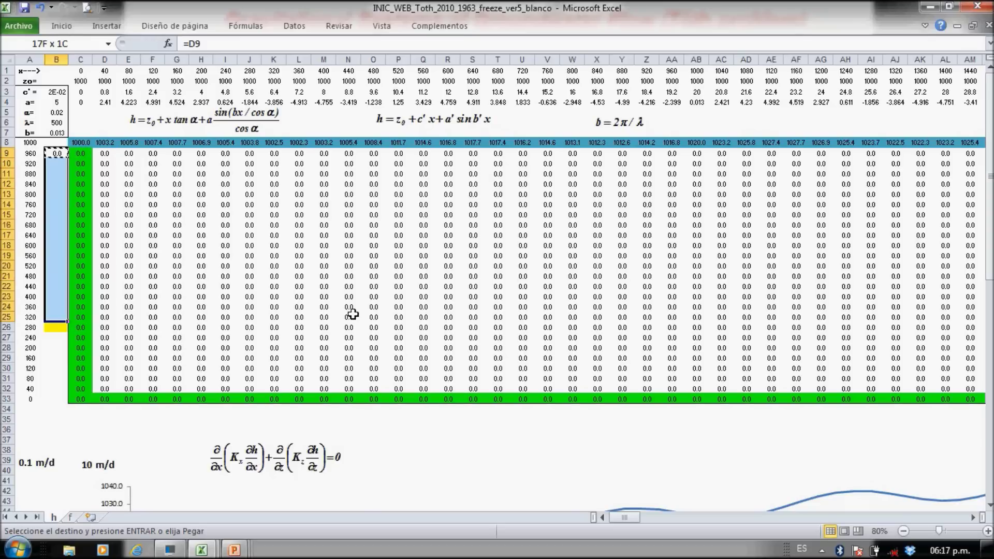
{"action": "key", "text": "shift+Down"}
{"action": "key", "text": "shift+Down"}
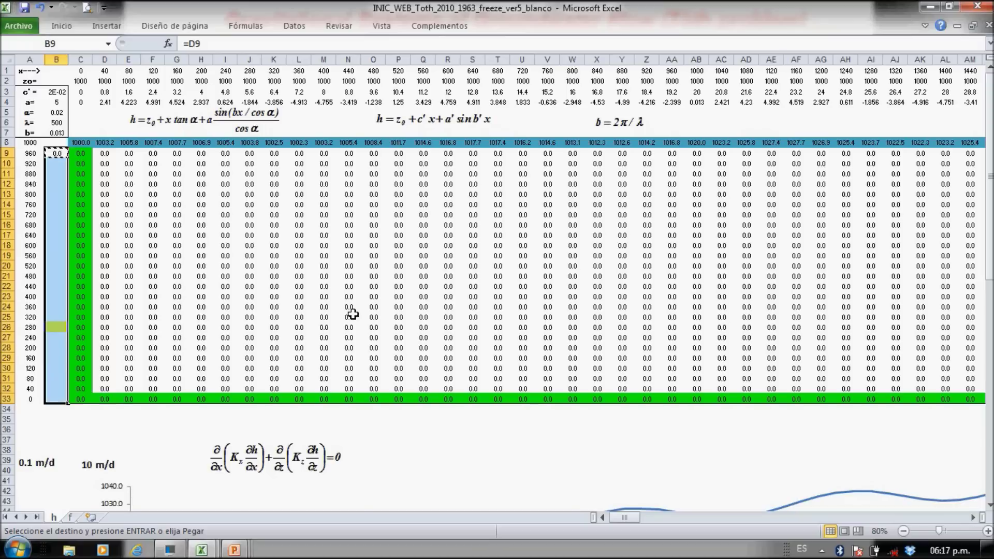
{"action": "key", "text": "ctrl+v"}
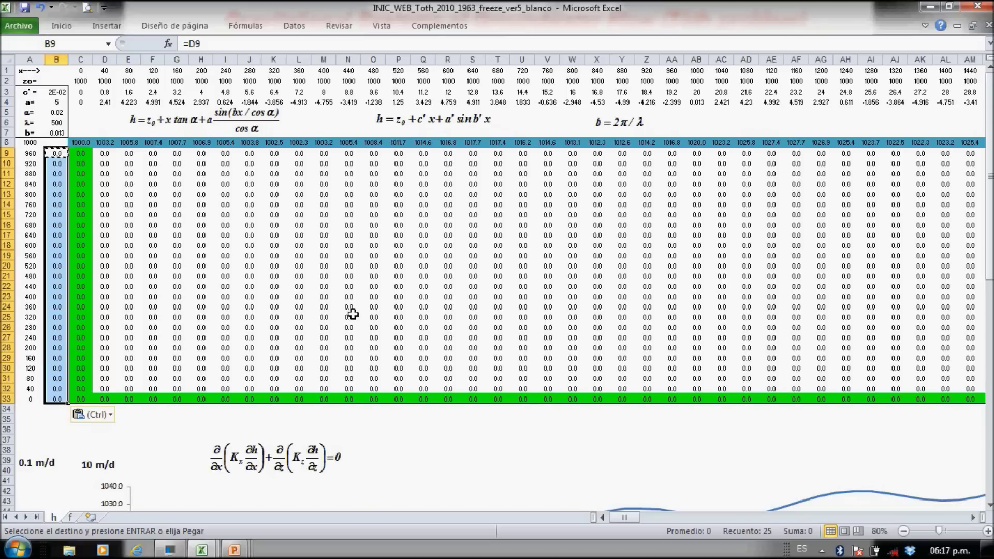
{"action": "key", "text": "Down"}
{"action": "key", "text": "Down"}
{"action": "key", "text": "Down"}
{"action": "key", "text": "Down"}
{"action": "key", "text": "Down"}
{"action": "key", "text": "Down"}
{"action": "key", "text": "Down"}
{"action": "key", "text": "Down"}
{"action": "key", "text": "Down"}
{"action": "key", "text": "Down"}
{"action": "key", "text": "Down"}
{"action": "key", "text": "Down"}
{"action": "key", "text": "Down"}
{"action": "key", "text": "Down"}
{"action": "key", "text": "Down"}
{"action": "key", "text": "Down"}
{"action": "key", "text": "Down"}
{"action": "key", "text": "Down"}
{"action": "key", "text": "Down"}
{"action": "key", "text": "Down"}
{"action": "key", "text": "Down"}
{"action": "key", "text": "Down"}
{"action": "key", "text": "Down"}
{"action": "key", "text": "Down"}
{"action": "key", "text": "Down"}
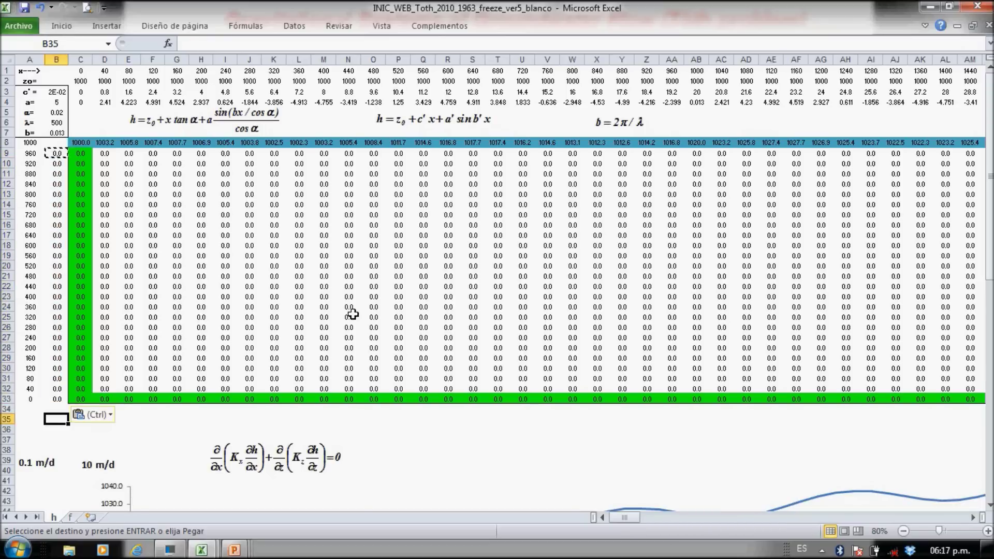
{"action": "key", "text": "Right"}
{"action": "type", "text": "="}
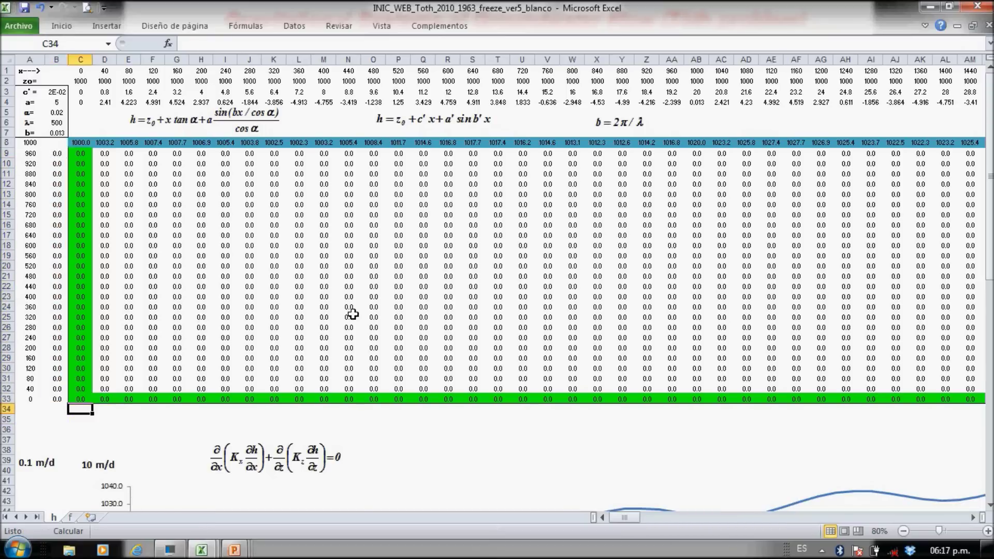
Set C34 to =C32 and copy it across to BA34 for the no-flow bottom edge
{"action": "key", "text": "Up"}
{"action": "key", "text": "Up"}
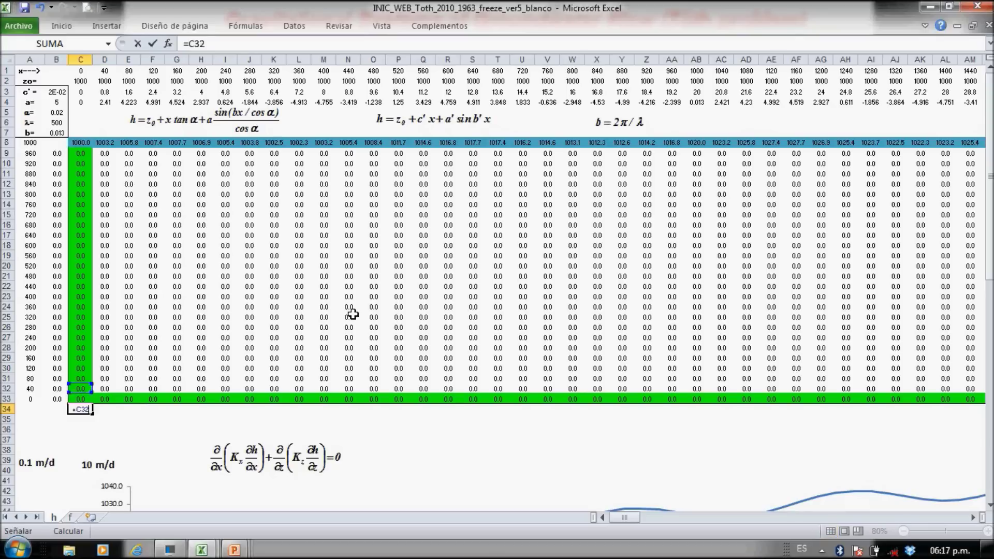
{"action": "key", "text": "Return"}
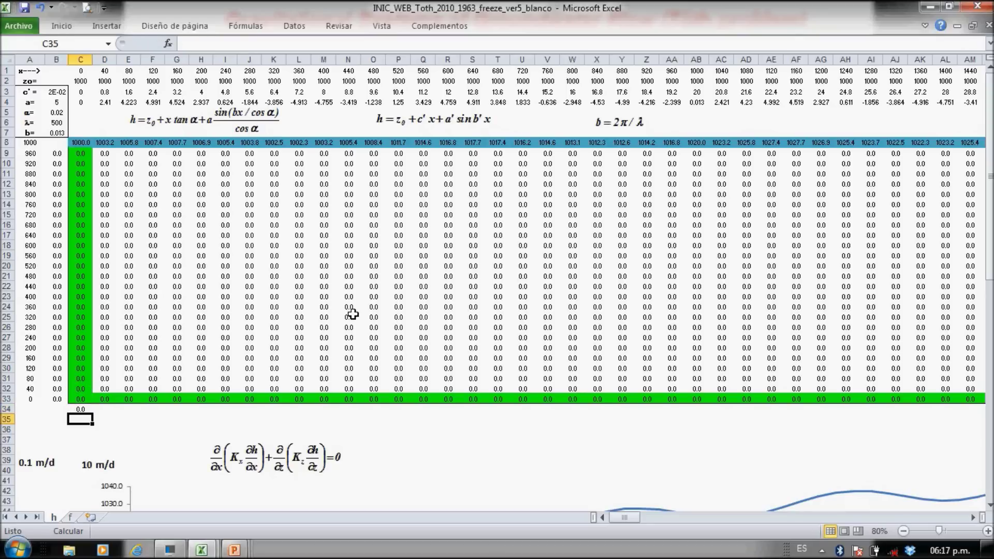
{"action": "key", "text": "Up"}
{"action": "key", "text": "ctrl+c"}
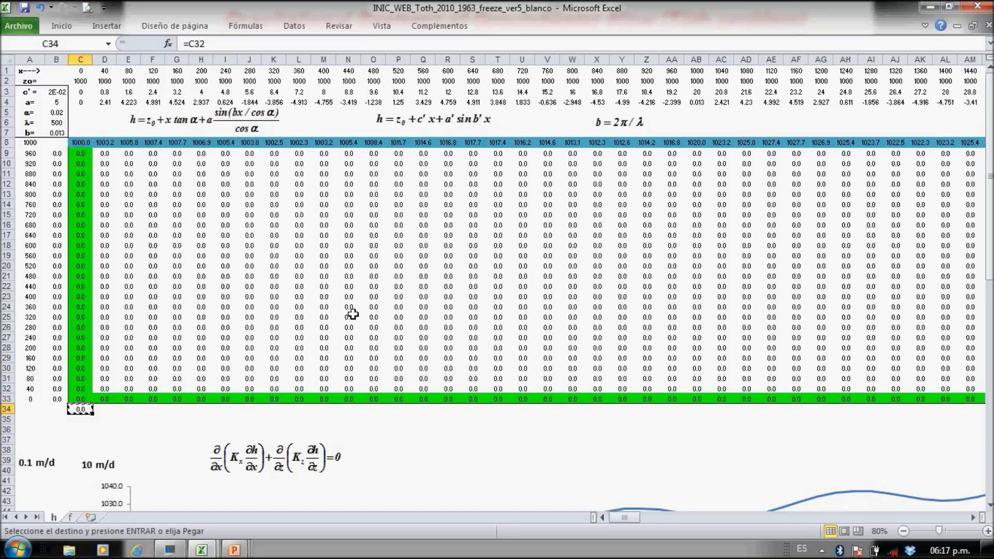
{"action": "key", "text": "shift+Right"}
{"action": "key", "text": "shift+Right"}
{"action": "key", "text": "shift+Right"}
{"action": "key", "text": "shift+Right"}
{"action": "key", "text": "shift+Right"}
{"action": "key", "text": "shift+Right"}
{"action": "key", "text": "shift+Right"}
{"action": "key", "text": "shift+Right"}
{"action": "key", "text": "shift+Right"}
{"action": "key", "text": "shift+Right"}
{"action": "key", "text": "shift+Right"}
{"action": "key", "text": "shift+Right"}
{"action": "key", "text": "shift+Right"}
{"action": "key", "text": "shift+Right"}
{"action": "key", "text": "shift+Right"}
{"action": "key", "text": "shift+Right"}
{"action": "key", "text": "shift+Right"}
{"action": "key", "text": "shift+Right"}
{"action": "key", "text": "shift+Right"}
{"action": "key", "text": "shift+Right"}
{"action": "key", "text": "shift+Right"}
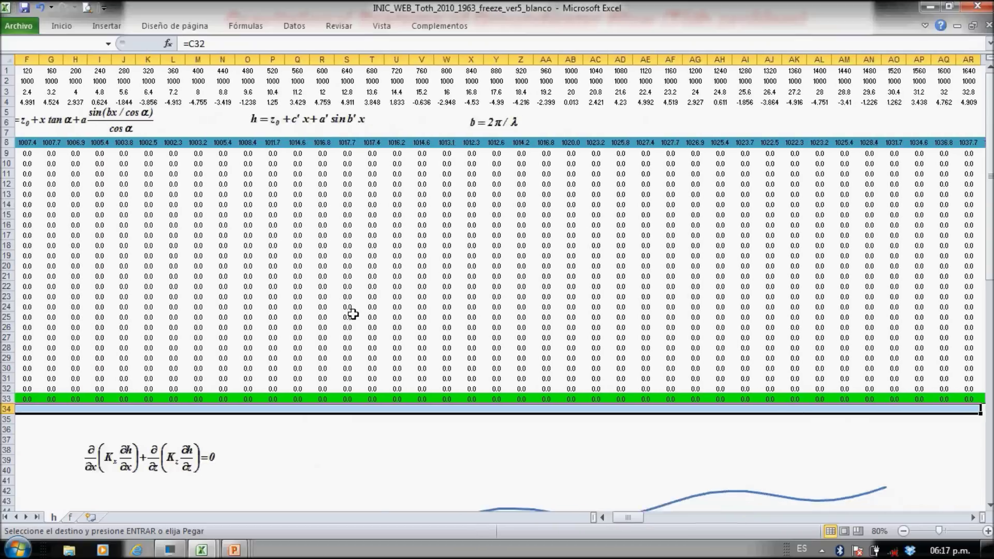
{"action": "key", "text": "shift+Left"}
{"action": "key", "text": "shift+Left"}
{"action": "key", "text": "shift+Left"}
{"action": "key", "text": "shift+Left"}
{"action": "key", "text": "shift+Left"}
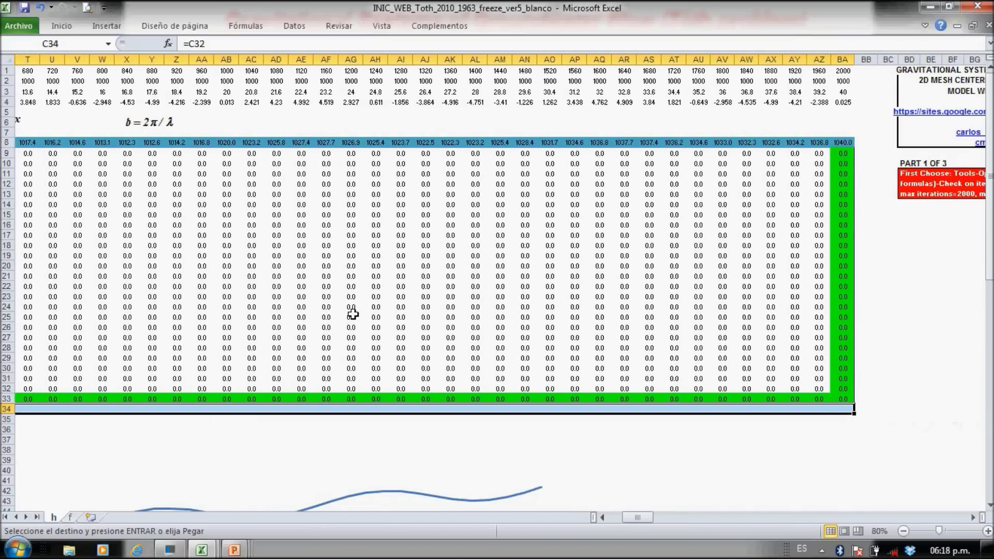
{"action": "key", "text": "ctrl+v"}
{"action": "key", "text": "Right"}
{"action": "key", "text": "Right"}
{"action": "key", "text": "Right"}
{"action": "key", "text": "Right"}
{"action": "key", "text": "Right"}
{"action": "key", "text": "Right"}
{"action": "key", "text": "Right"}
{"action": "key", "text": "Right"}
{"action": "key", "text": "Right"}
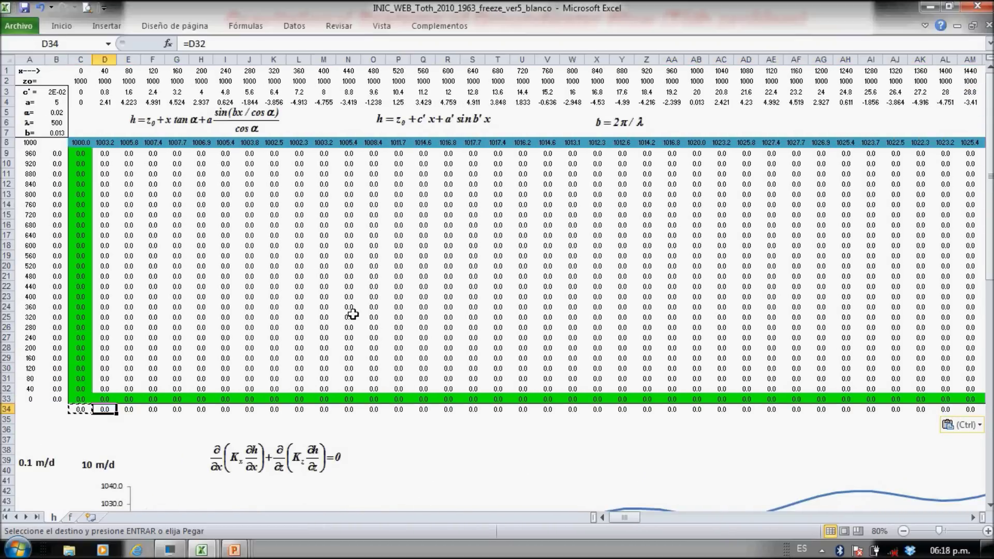
{"action": "key", "text": "Right"}
{"action": "key", "text": "Right"}
{"action": "key", "text": "Right"}
{"action": "key", "text": "Right"}
{"action": "key", "text": "Right"}
{"action": "key", "text": "Right"}
{"action": "key", "text": "Right"}
{"action": "key", "text": "Right"}
{"action": "key", "text": "Right"}
{"action": "key", "text": "Right"}
{"action": "key", "text": "Right"}
{"action": "key", "text": "Right"}
{"action": "key", "text": "Right"}
{"action": "key", "text": "Right"}
{"action": "key", "text": "Right"}
{"action": "key", "text": "Right"}
{"action": "key", "text": "Right"}
{"action": "key", "text": "Right"}
{"action": "key", "text": "Right"}
{"action": "key", "text": "Right"}
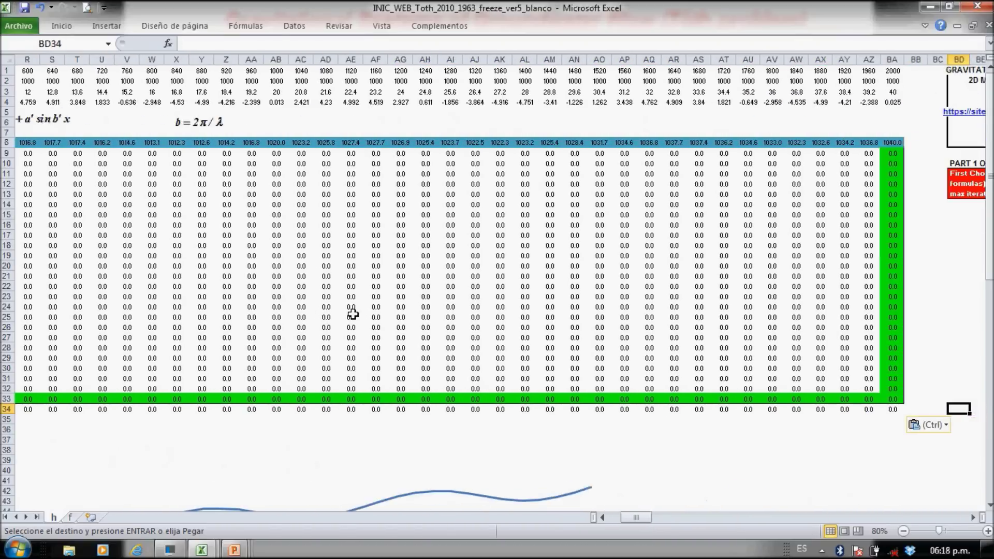
{"action": "key", "text": "Left"}
{"action": "key", "text": "Left"}
{"action": "key", "text": "Left"}
{"action": "key", "text": "Left"}
{"action": "key", "text": "Left"}
{"action": "key", "text": "Left"}
{"action": "key", "text": "Right"}
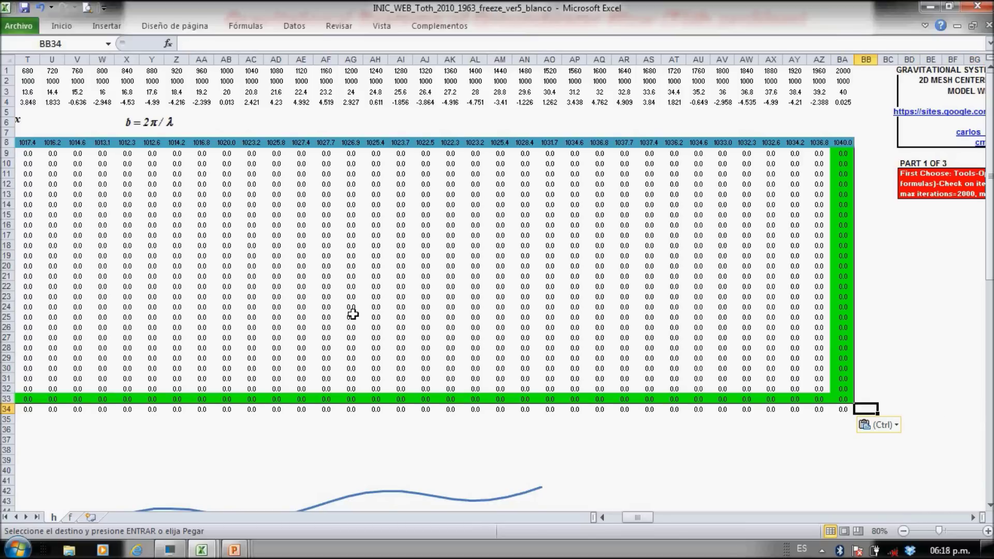
{"action": "key", "text": "Up"}
{"action": "key", "text": "Up"}
{"action": "key", "text": "Up"}
{"action": "key", "text": "Up"}
{"action": "key", "text": "Up"}
{"action": "key", "text": "Up"}
{"action": "key", "text": "Up"}
{"action": "key", "text": "Up"}
{"action": "key", "text": "Up"}
{"action": "key", "text": "Up"}
{"action": "key", "text": "Up"}
{"action": "key", "text": "Up"}
{"action": "key", "text": "Up"}
{"action": "key", "text": "Up"}
{"action": "key", "text": "Up"}
{"action": "key", "text": "Up"}
{"action": "key", "text": "Up"}
{"action": "key", "text": "Up"}
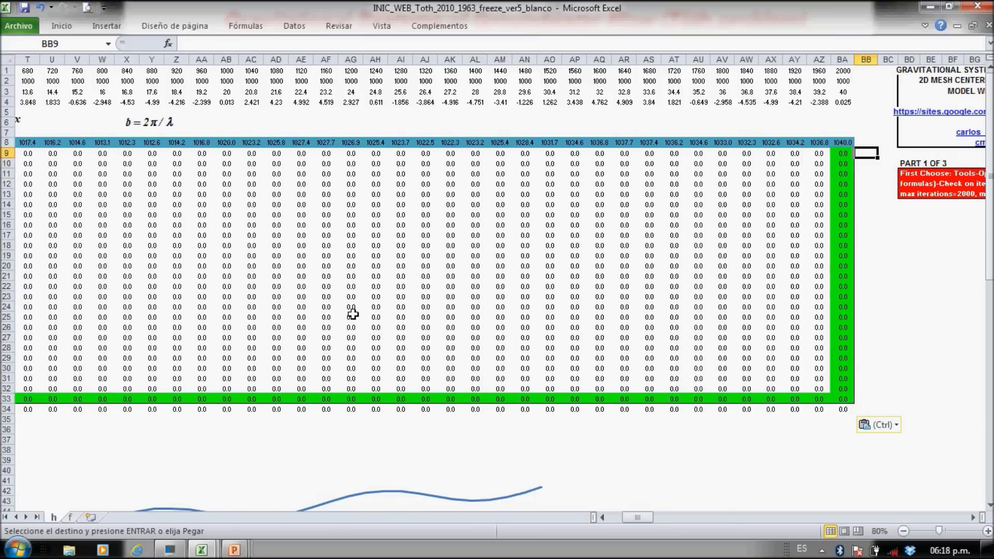
Enter =AZ9 in BB9 and fill that mirror formula down through BB33
{"action": "type", "text": "="}
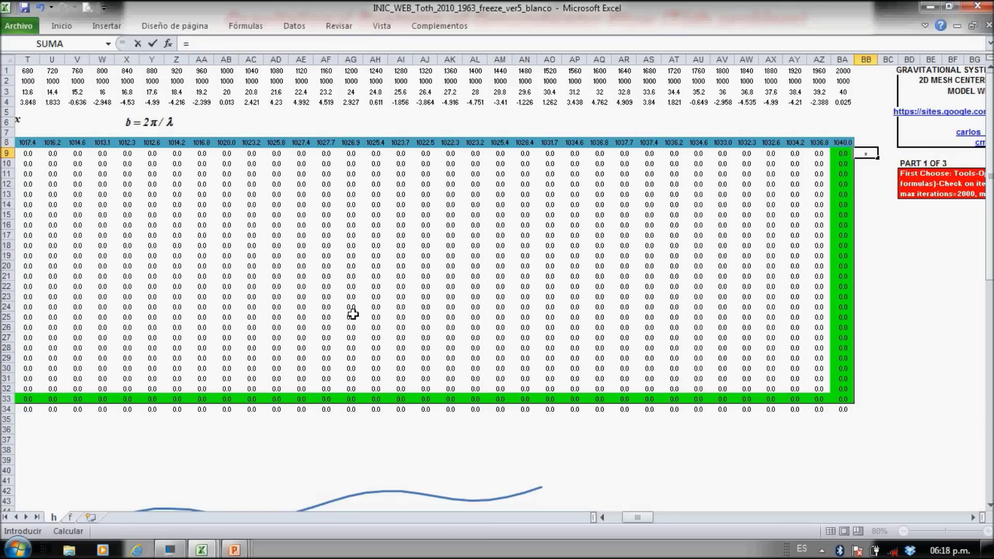
{"action": "key", "text": "Left"}
{"action": "key", "text": "Left"}
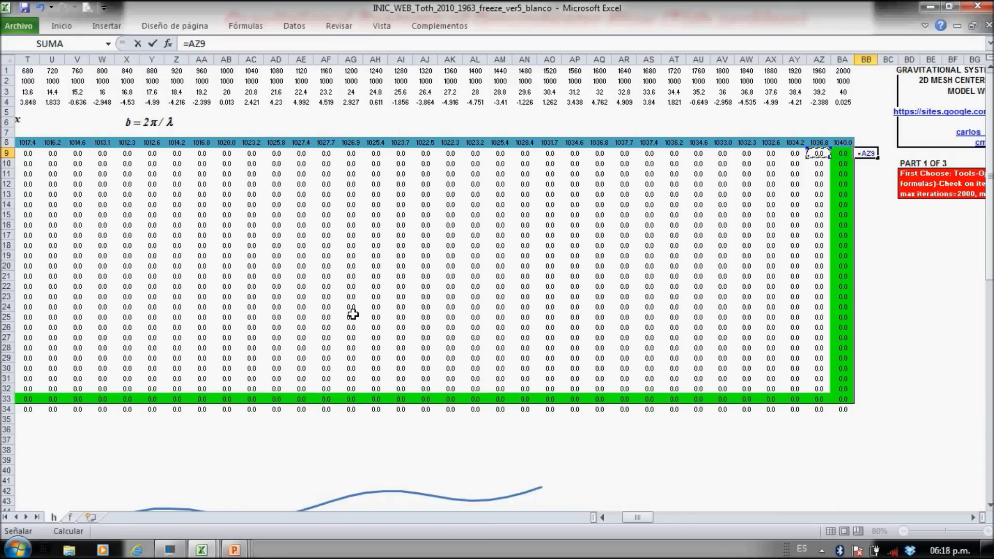
{"action": "key", "text": "Return"}
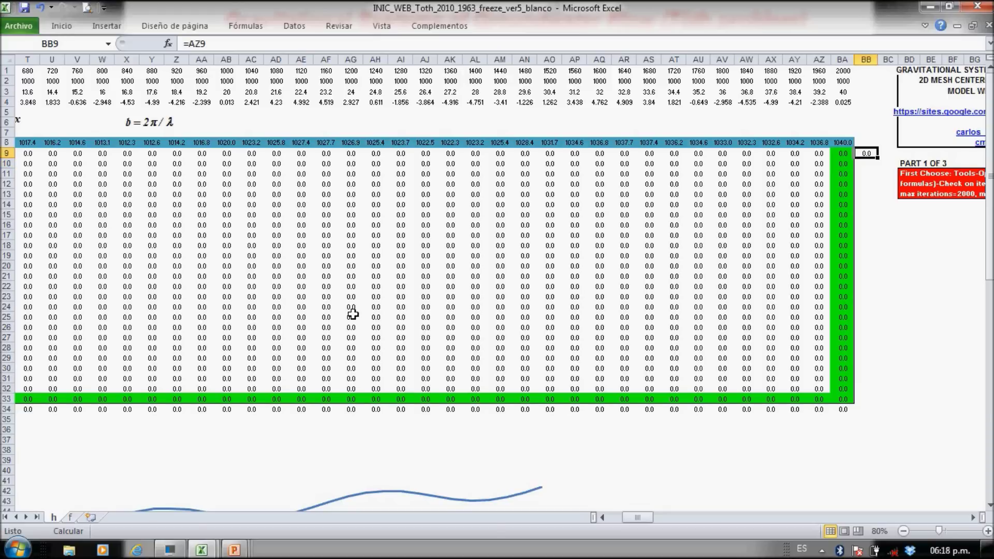
{"action": "key", "text": "ctrl+c"}
{"action": "key", "text": "shift+Down"}
{"action": "key", "text": "shift+Down"}
{"action": "key", "text": "shift+Down"}
{"action": "key", "text": "shift+Down"}
{"action": "key", "text": "shift+Down"}
{"action": "key", "text": "shift+Down"}
{"action": "key", "text": "shift+Down"}
{"action": "key", "text": "shift+Down"}
{"action": "key", "text": "shift+Down"}
{"action": "key", "text": "shift+Down"}
{"action": "key", "text": "shift+Down"}
{"action": "key", "text": "shift+Down"}
{"action": "key", "text": "shift+Down"}
{"action": "key", "text": "shift+Down"}
{"action": "key", "text": "shift+Down"}
{"action": "key", "text": "shift+Down"}
{"action": "key", "text": "shift+Down"}
{"action": "key", "text": "shift+Down"}
{"action": "key", "text": "shift+Down"}
{"action": "key", "text": "shift+Down"}
{"action": "key", "text": "shift+Down"}
{"action": "key", "text": "shift+Down"}
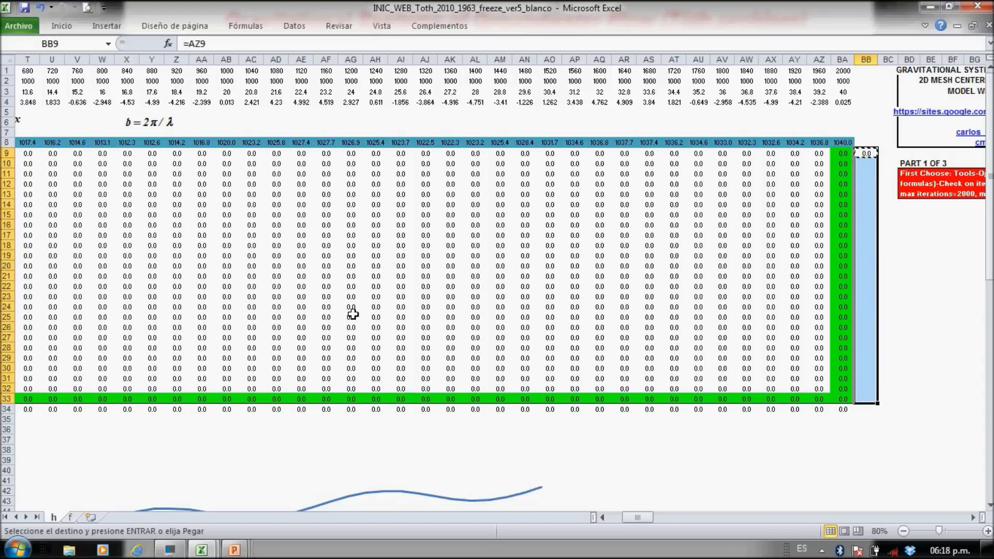
{"action": "key", "text": "ctrl+v"}
Check that B10 holds the matching =D10 boundary formula, then select the embedded flow equation
{"action": "key", "text": "Left"}
{"action": "key", "text": "Left"}
{"action": "key", "text": "Left"}
{"action": "key", "text": "Left"}
{"action": "key", "text": "Left"}
{"action": "key", "text": "Left"}
{"action": "key", "text": "Left"}
{"action": "key", "text": "Left"}
{"action": "key", "text": "Left"}
{"action": "key", "text": "Left"}
{"action": "key", "text": "Left"}
{"action": "key", "text": "Left"}
{"action": "key", "text": "Left"}
{"action": "key", "text": "Left"}
{"action": "key", "text": "Left"}
{"action": "key", "text": "Left"}
{"action": "key", "text": "Left"}
{"action": "key", "text": "Left"}
{"action": "key", "text": "Left"}
{"action": "key", "text": "Left"}
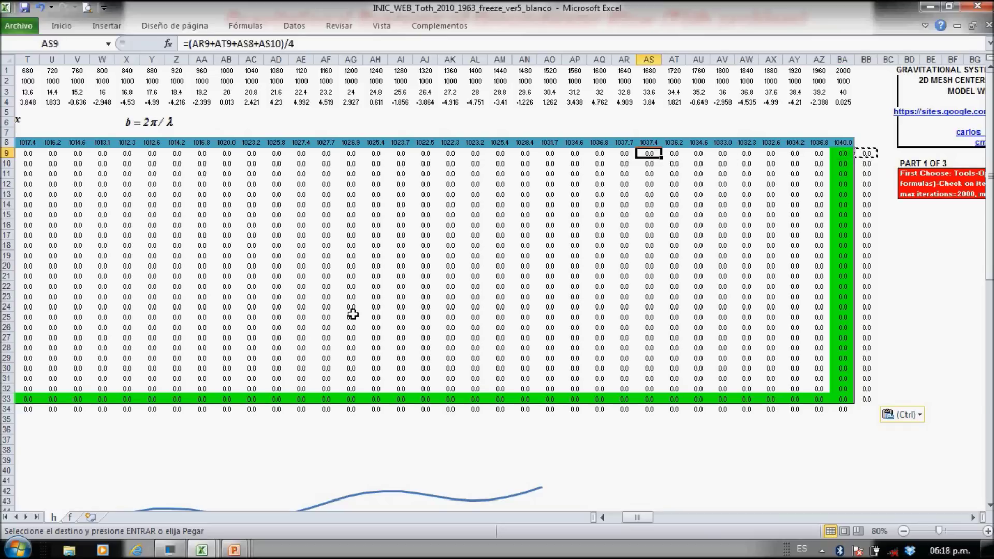
{"action": "key", "text": "Left"}
{"action": "key", "text": "Left"}
{"action": "key", "text": "Left"}
{"action": "key", "text": "Left"}
{"action": "key", "text": "Left"}
{"action": "key", "text": "Left"}
{"action": "key", "text": "Left"}
{"action": "key", "text": "Left"}
{"action": "key", "text": "Left"}
{"action": "key", "text": "Left"}
{"action": "key", "text": "Left"}
{"action": "key", "text": "Left"}
{"action": "key", "text": "Left"}
{"action": "key", "text": "Left"}
{"action": "key", "text": "Left"}
{"action": "key", "text": "Left"}
{"action": "key", "text": "Left"}
{"action": "key", "text": "Left"}
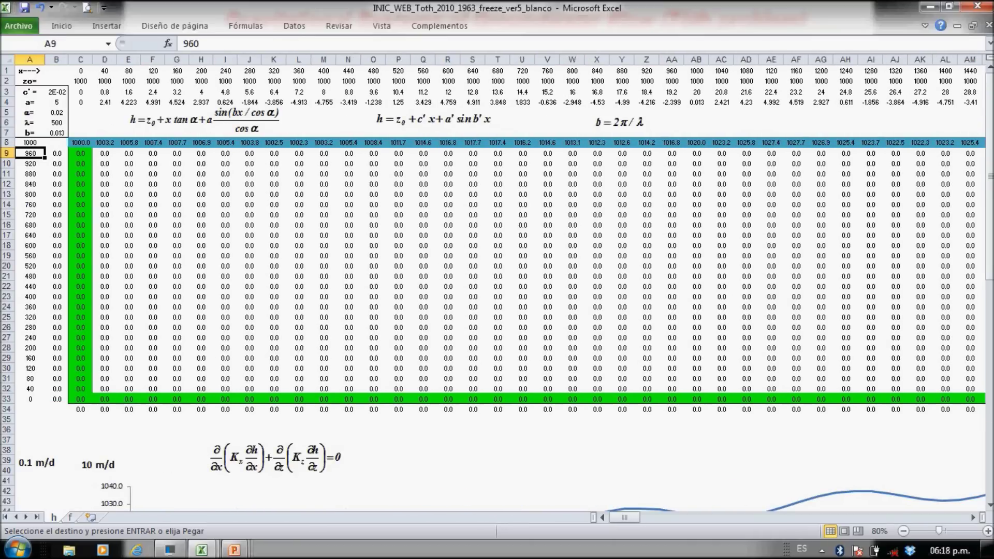
{"action": "double_click", "coordinate": [55, 165]}
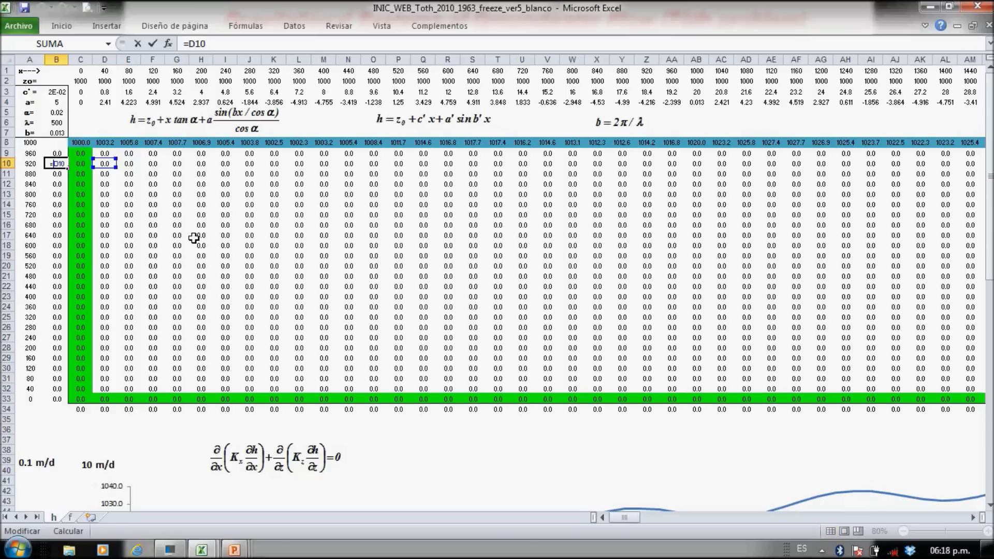
{"action": "key", "text": "Escape"}
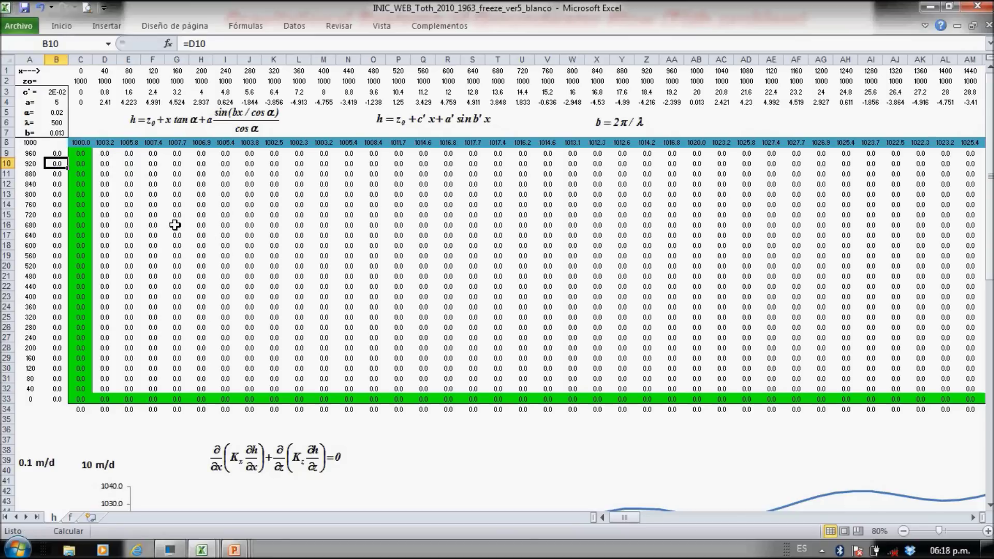
{"action": "left_click", "coordinate": [309, 463]}
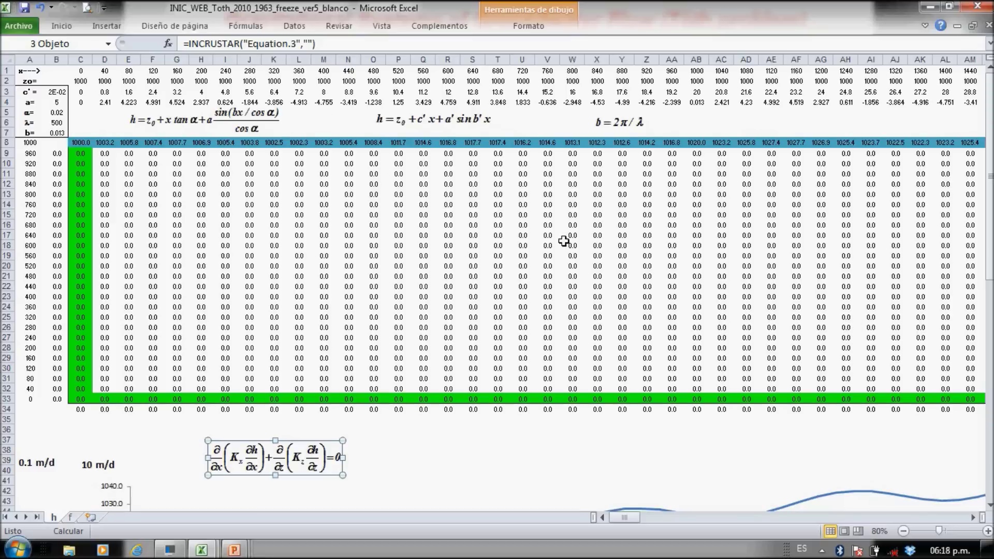
In Excel Options > Formulas, set iterative calculation's Maximum Iterations to 2000
{"action": "left_click", "coordinate": [20, 26]}
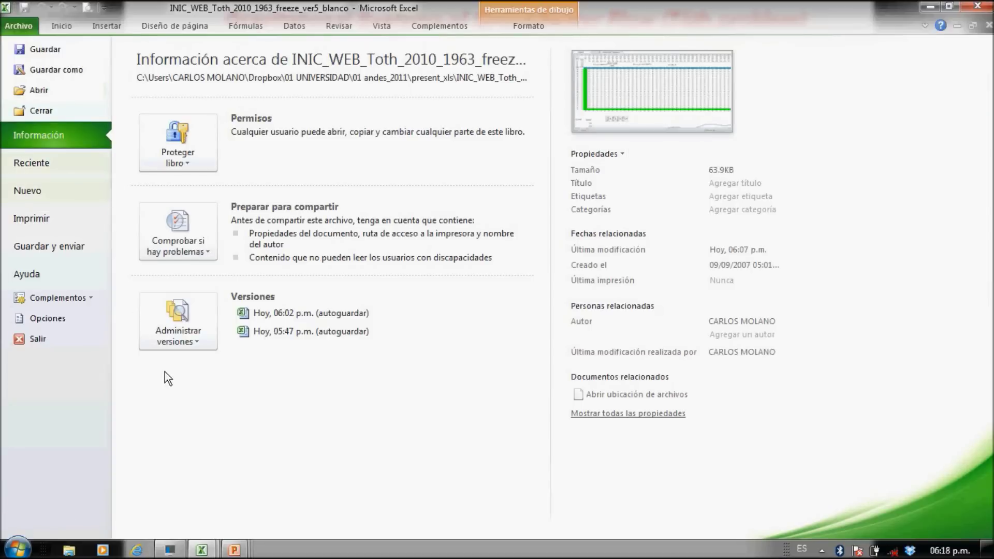
{"action": "left_click", "coordinate": [65, 319]}
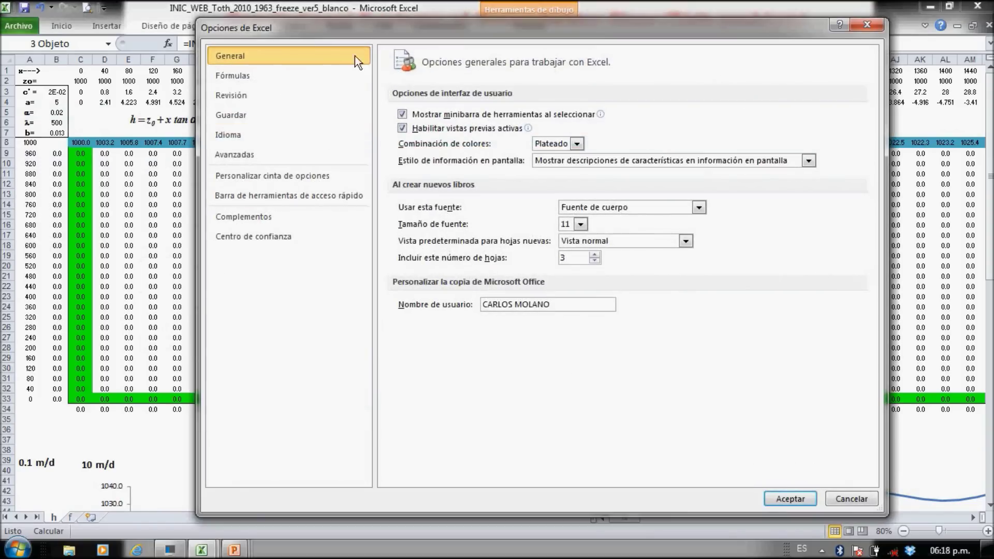
{"action": "left_click", "coordinate": [275, 74]}
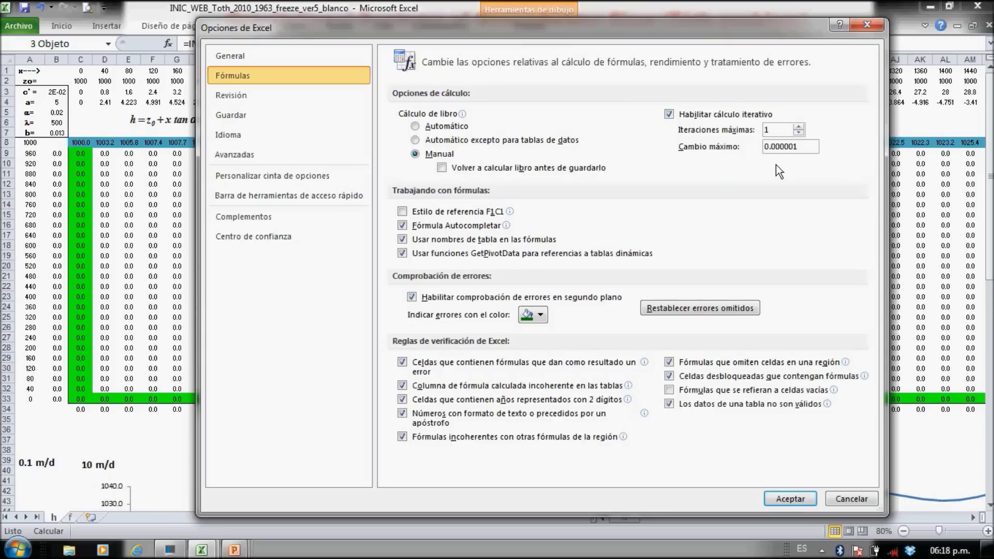
{"action": "left_click", "coordinate": [773, 130]}
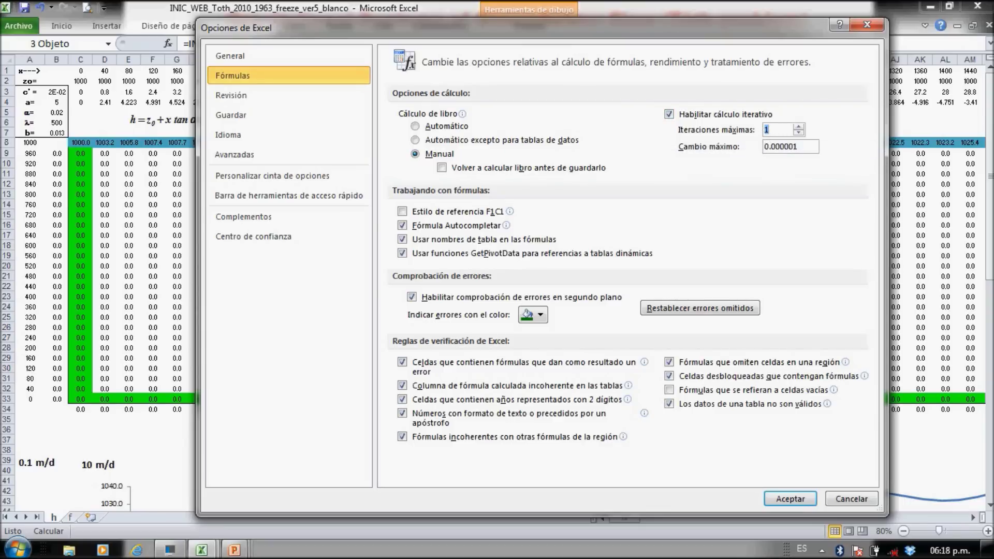
{"action": "type", "text": "2000"}
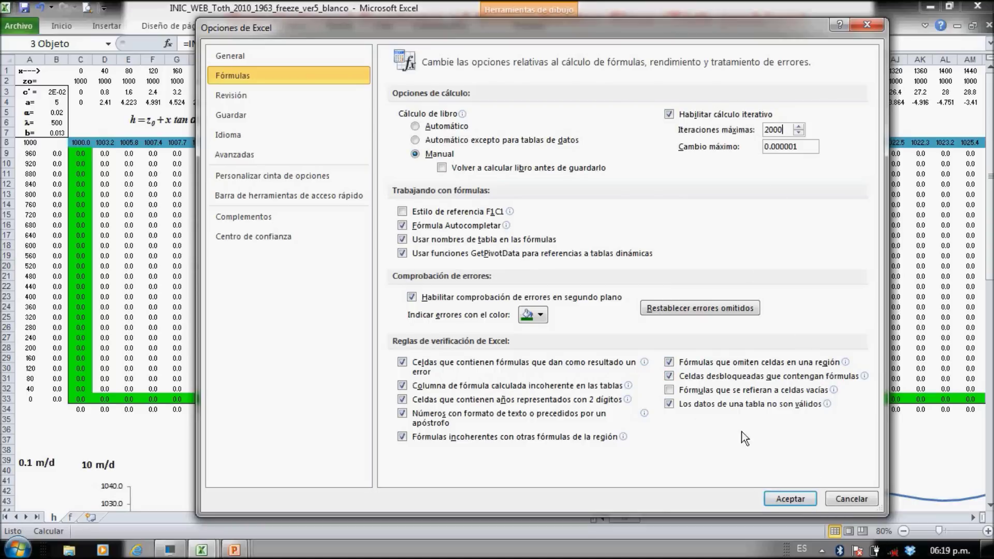
{"action": "left_click", "coordinate": [790, 498]}
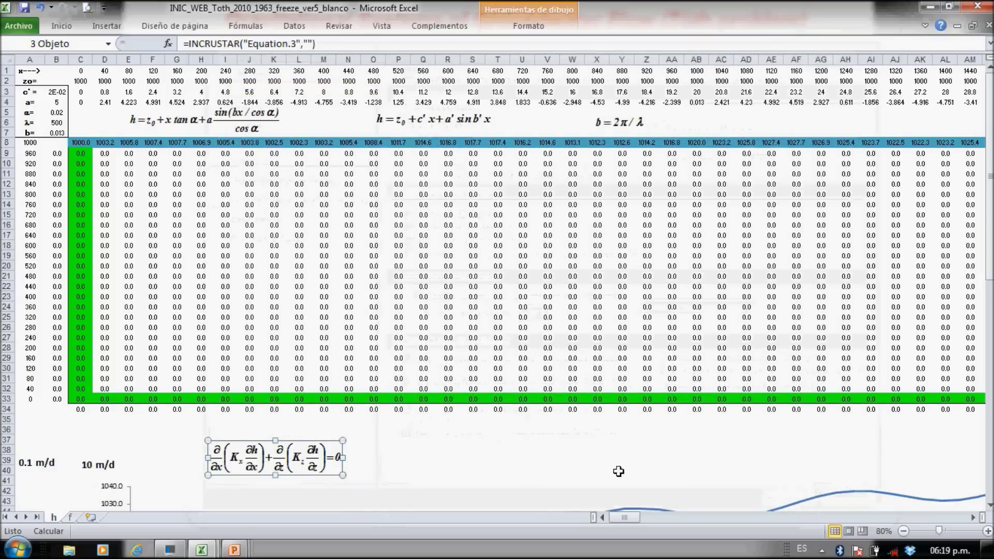
Recalculate with F9 so heads fall from about 1025 to 986, then view the contour chart
{"action": "left_click", "coordinate": [576, 461]}
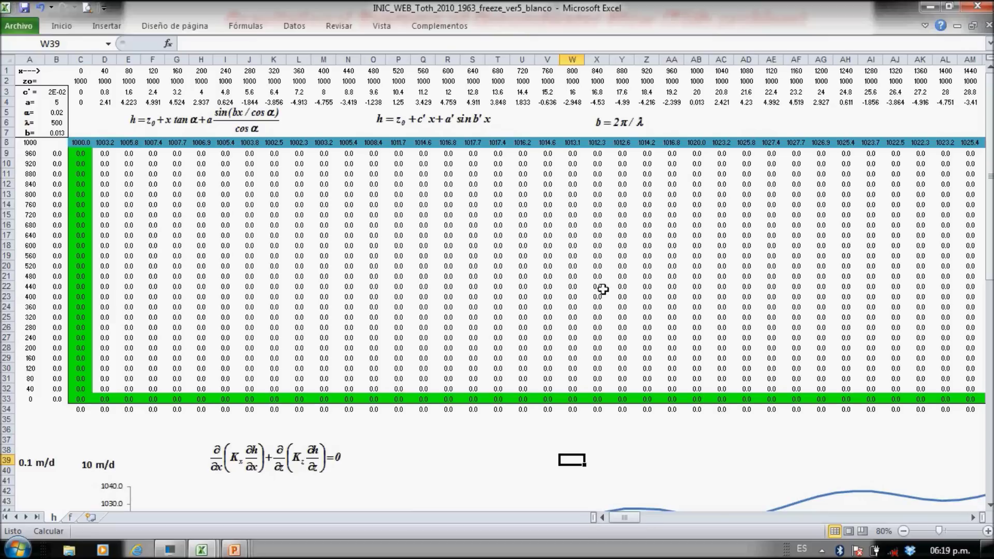
{"action": "key", "text": "F9"}
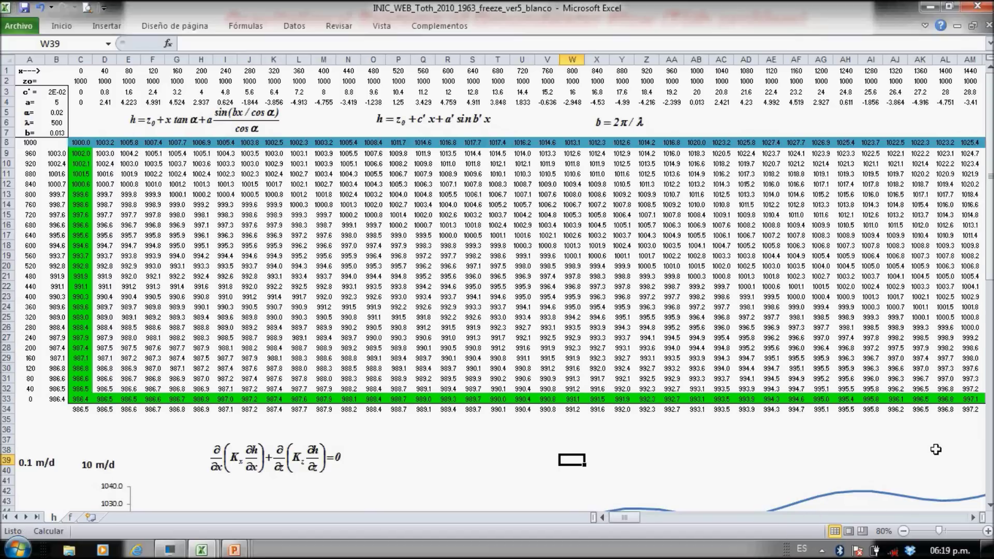
{"action": "left_click", "coordinate": [990, 506]}
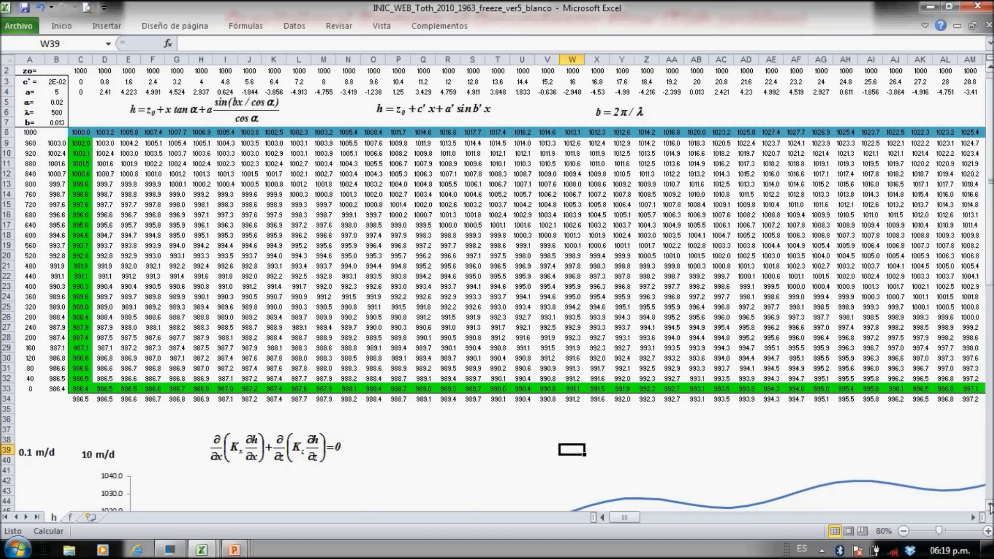
{"action": "scroll", "coordinate": [990, 505], "scroll_direction": "down", "scroll_amount": 10}
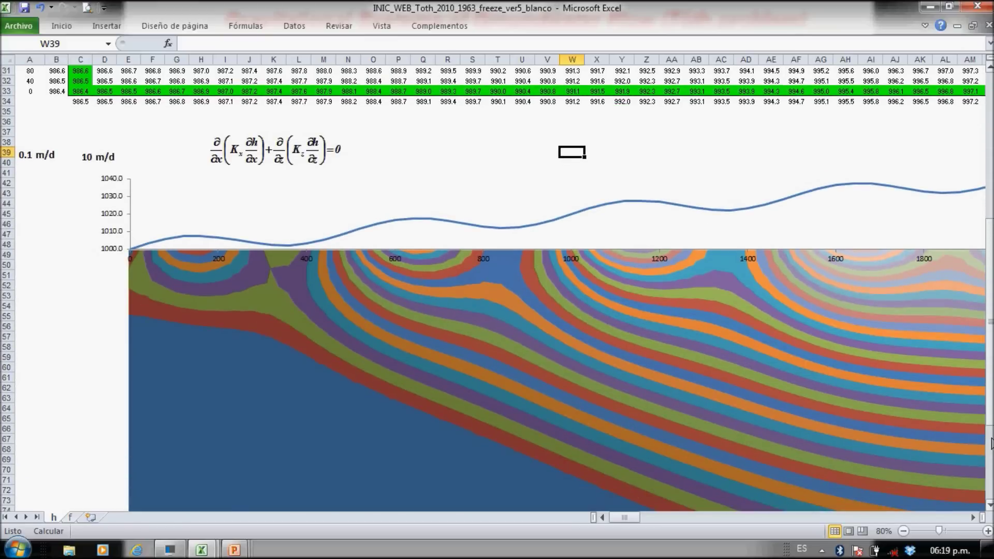
{"action": "left_click_drag", "start_coordinate": [991, 254], "coordinate": [990, 247]}
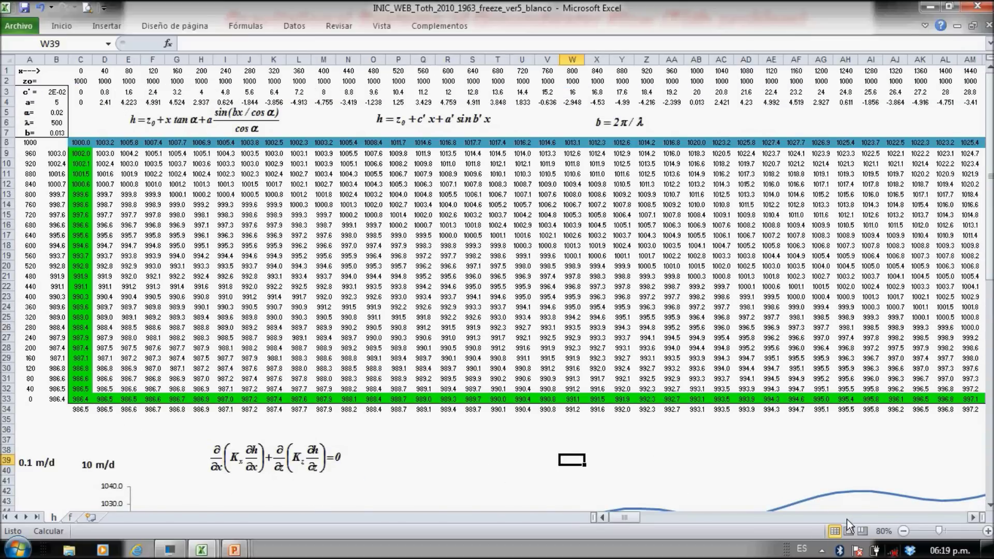
Replace the formula in cell AB9 with the fixed head value 1020
{"action": "left_click", "coordinate": [973, 517]}
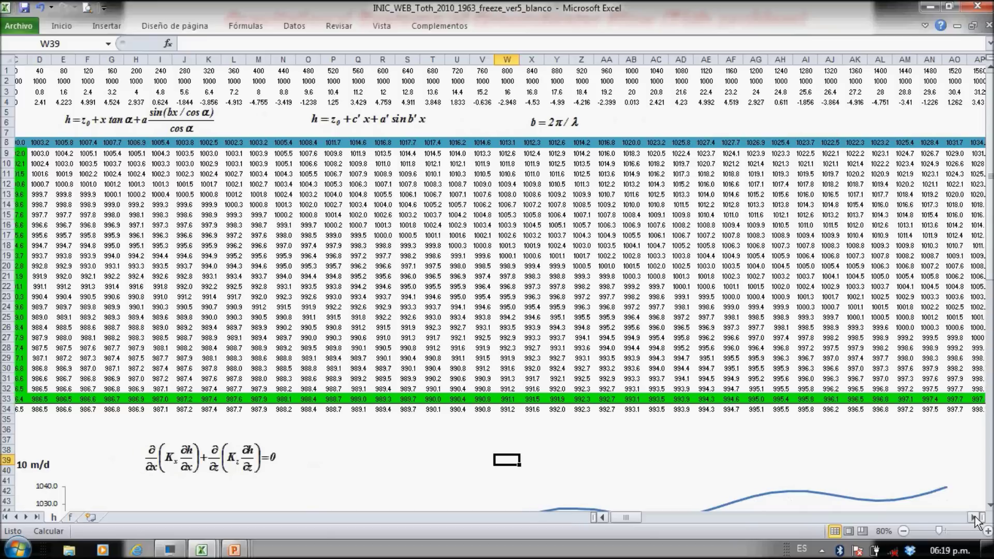
{"action": "left_click", "coordinate": [973, 517]}
{"action": "left_click", "coordinate": [974, 517]}
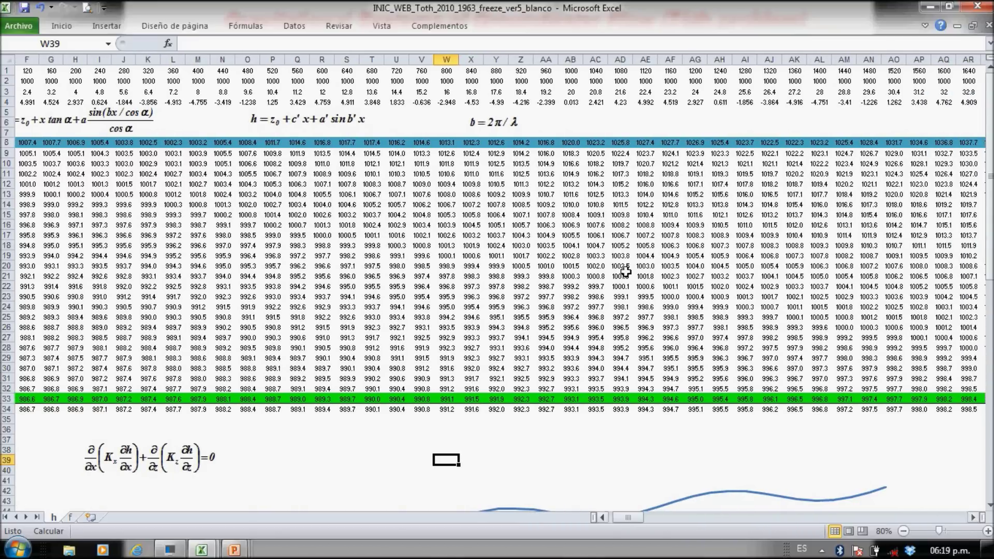
{"action": "left_click", "coordinate": [572, 154]}
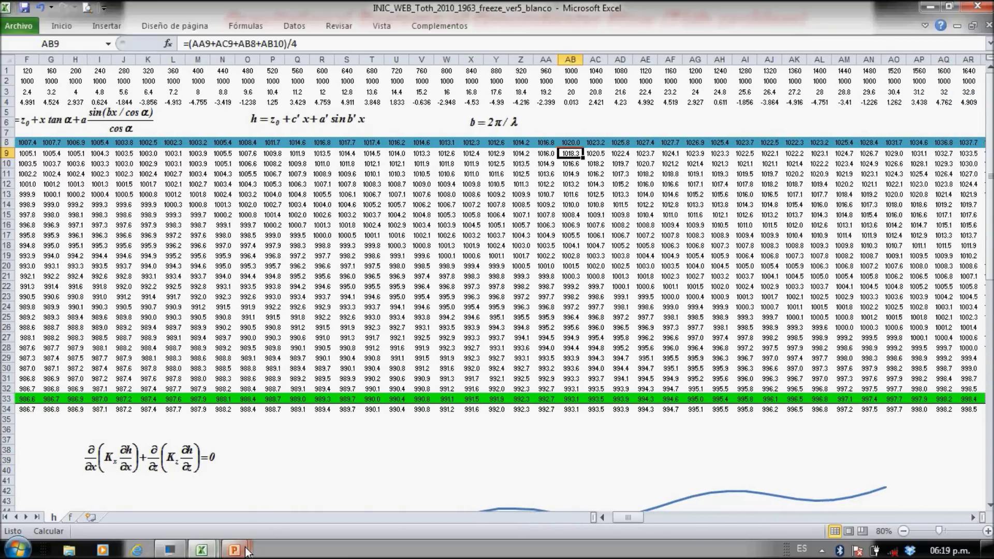
{"action": "mouse_move", "coordinate": [235, 551]}
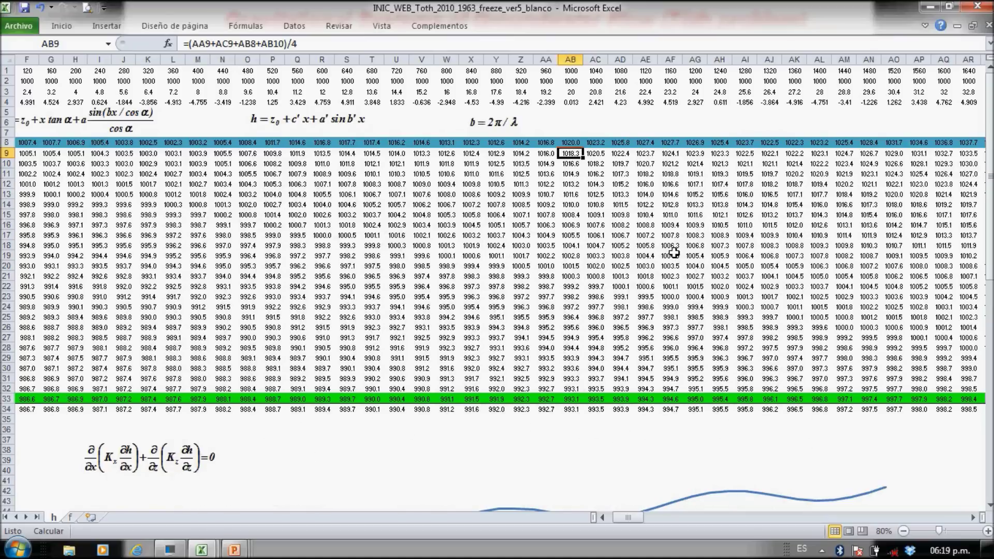
{"action": "type", "text": "1020"}
{"action": "key", "text": "Return"}
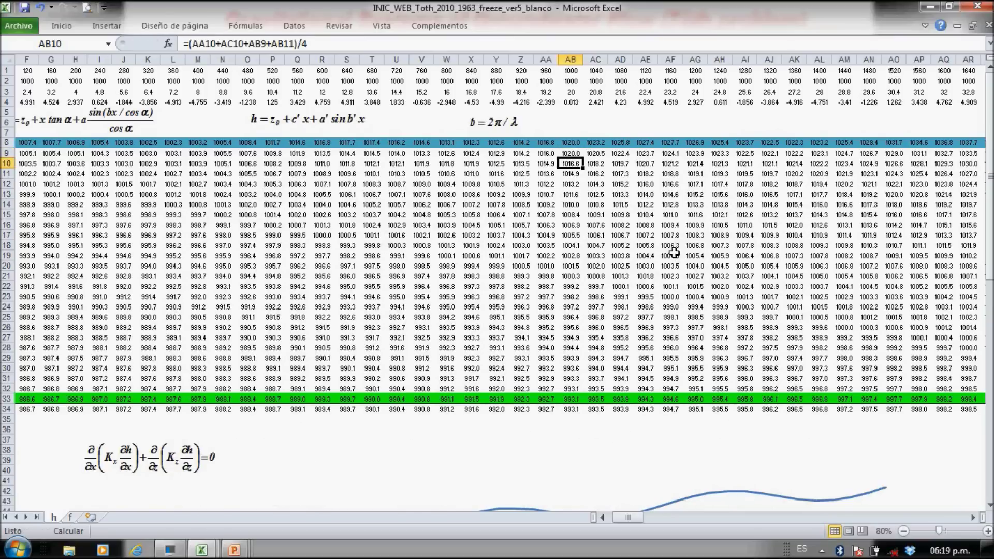
Copy the 1020.0 head down column AB through row 32
{"action": "key", "text": "Up"}
{"action": "key", "text": "ctrl+c"}
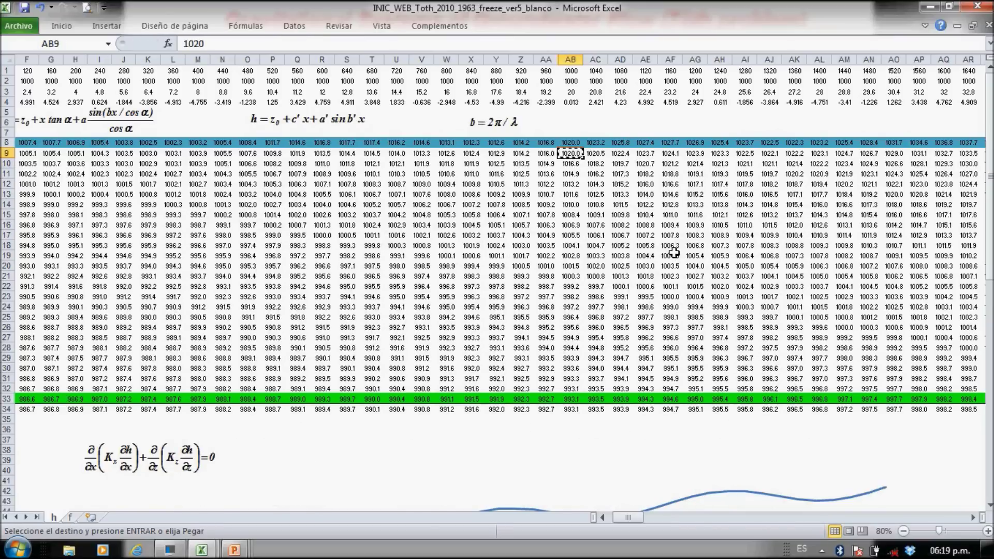
{"action": "key", "text": "shift+Down"}
{"action": "key", "text": "shift+Down"}
{"action": "key", "text": "shift+Down"}
{"action": "key", "text": "shift+Down"}
{"action": "key", "text": "shift+Down"}
{"action": "key", "text": "shift+Down"}
{"action": "key", "text": "shift+Down"}
{"action": "key", "text": "shift+Down"}
{"action": "key", "text": "shift+Down"}
{"action": "key", "text": "shift+Down"}
{"action": "key", "text": "shift+Down"}
{"action": "key", "text": "shift+Down"}
{"action": "key", "text": "shift+Down"}
{"action": "key", "text": "shift+Down"}
{"action": "key", "text": "shift+Down"}
{"action": "key", "text": "shift+Down"}
{"action": "key", "text": "shift+Down"}
{"action": "key", "text": "shift+Down"}
{"action": "key", "text": "shift+Down"}
{"action": "key", "text": "shift+Down"}
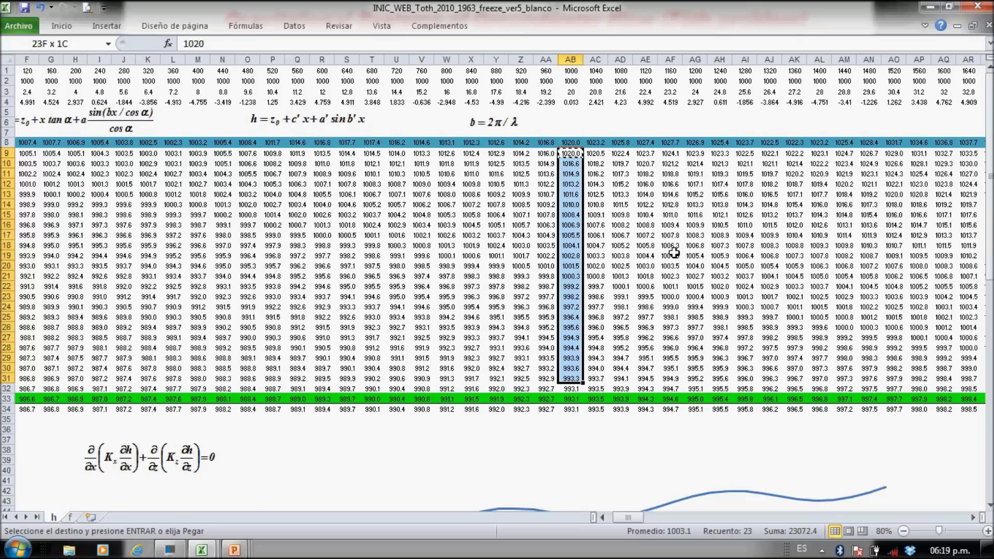
{"action": "key", "text": "shift+Down"}
{"action": "key", "text": "ctrl+v"}
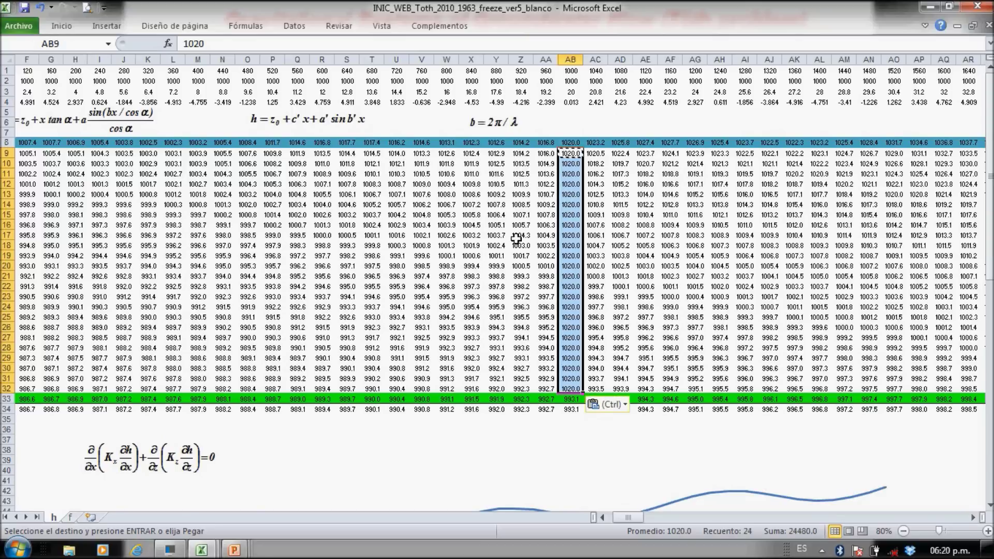
{"action": "left_click", "coordinate": [575, 484]}
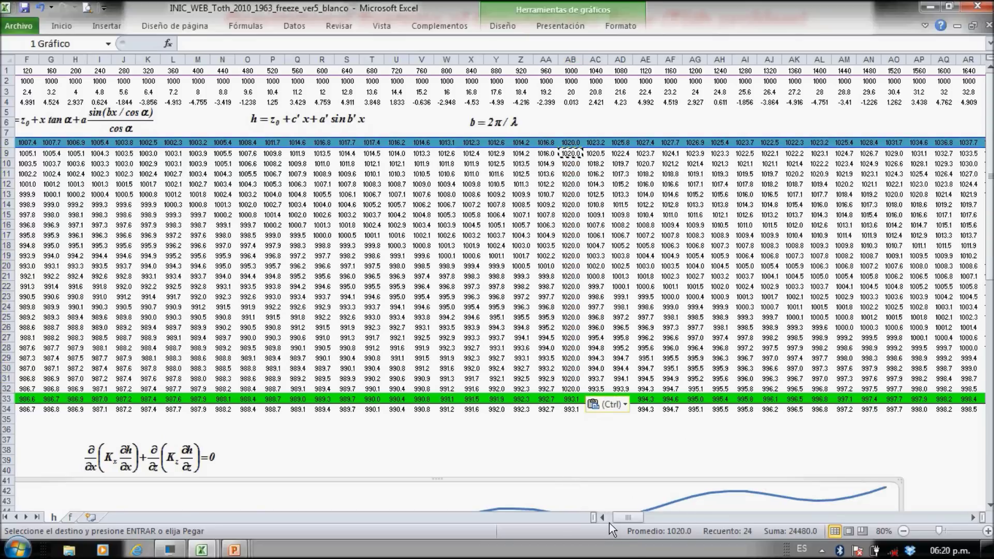
Set B33 to =D33 so it mirrors D33 and shows 986.4
{"action": "left_click_drag", "start_coordinate": [628, 517], "coordinate": [620, 518]}
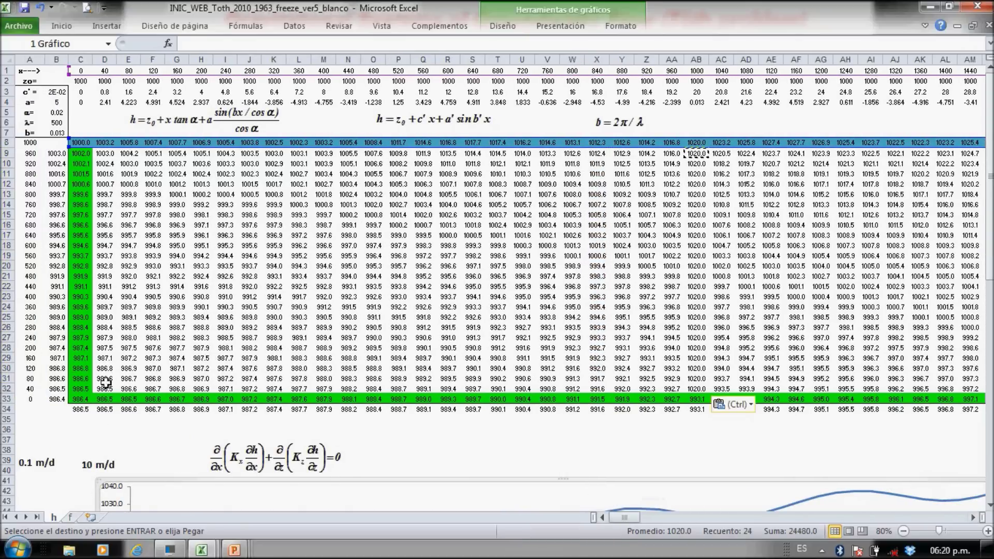
{"action": "double_click", "coordinate": [105, 400]}
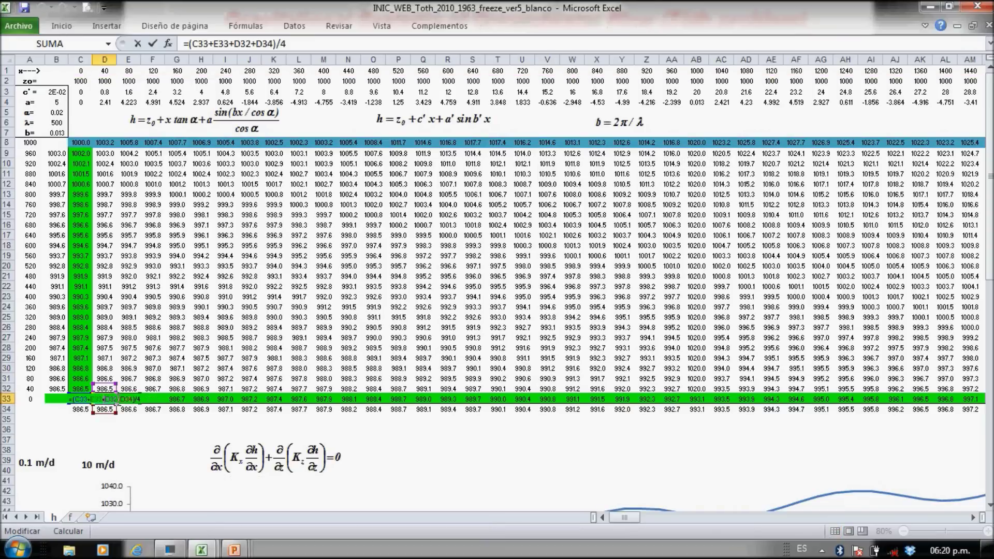
{"action": "key", "text": "Escape"}
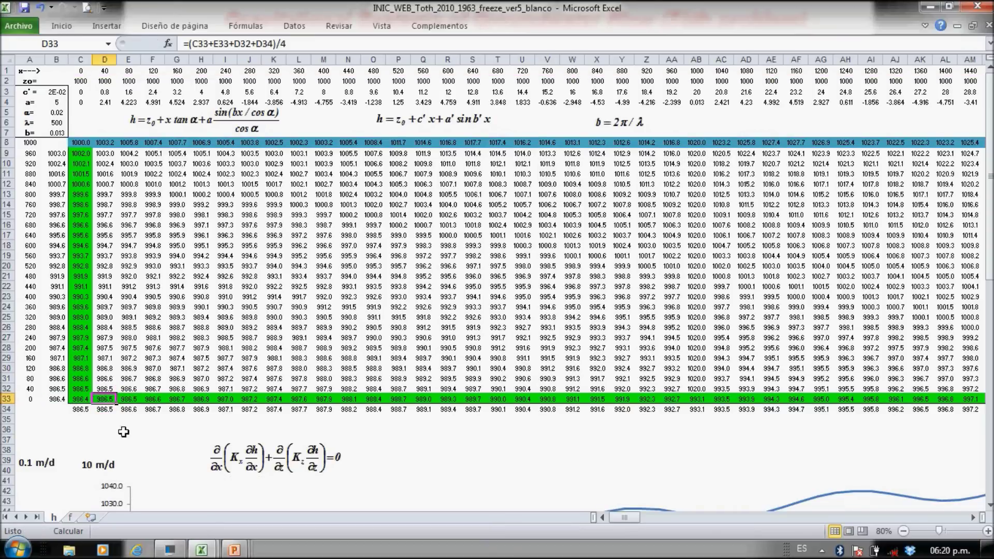
{"action": "left_click", "coordinate": [58, 399]}
{"action": "type", "text": "=D33"}
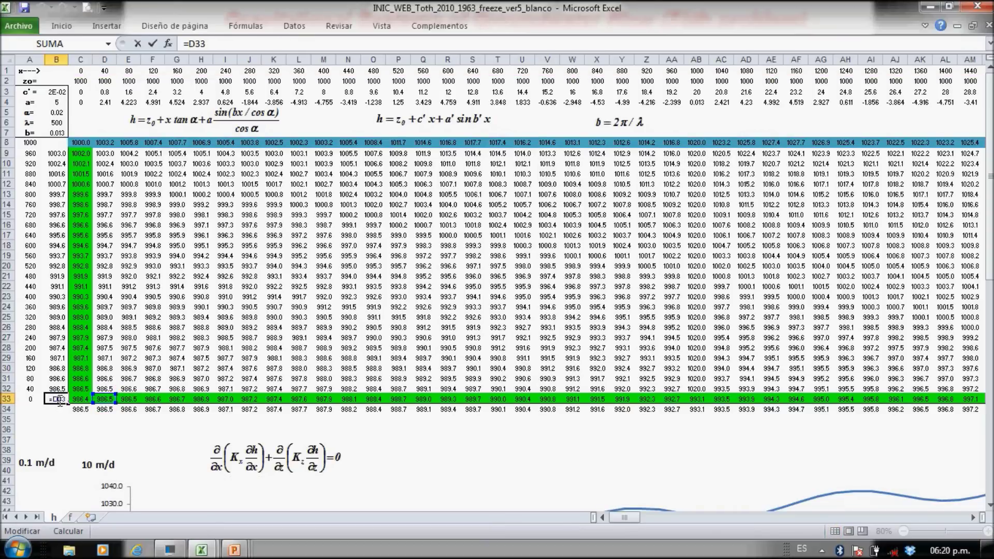
{"action": "key", "text": "Return"}
Inspect the formulas in cells C34 and W23 after the grid updates
{"action": "left_click", "coordinate": [81, 409]}
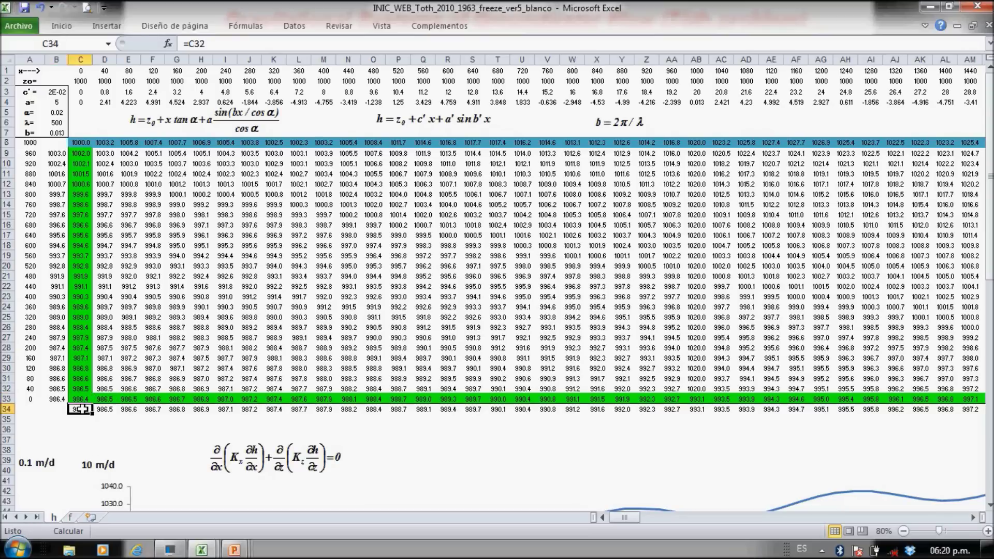
{"action": "double_click", "coordinate": [82, 409]}
{"action": "key", "text": "Escape"}
{"action": "left_click", "coordinate": [574, 296]}
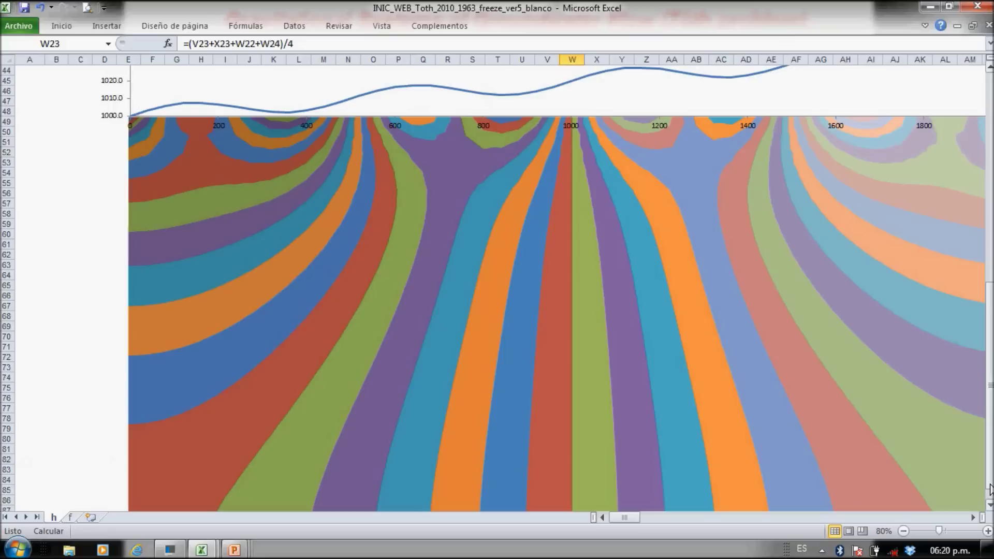
Scroll down to the contour chart showing bands converging on the fixed 1020 head column
{"action": "left_click", "coordinate": [991, 489]}
Switch to the f sheet, review its flow-net reference notes and equations, and select C8
{"action": "left_click", "coordinate": [71, 518]}
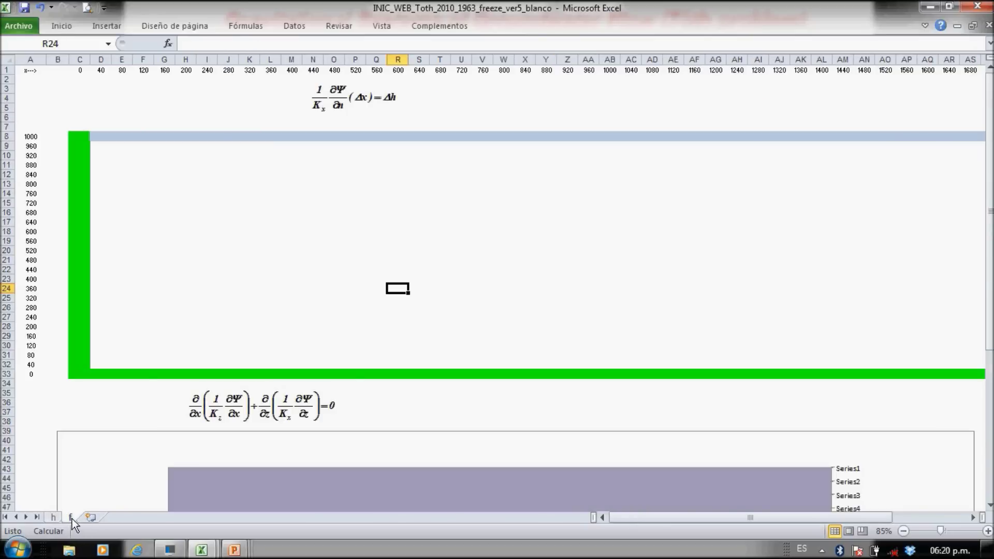
{"action": "left_click", "coordinate": [166, 108]}
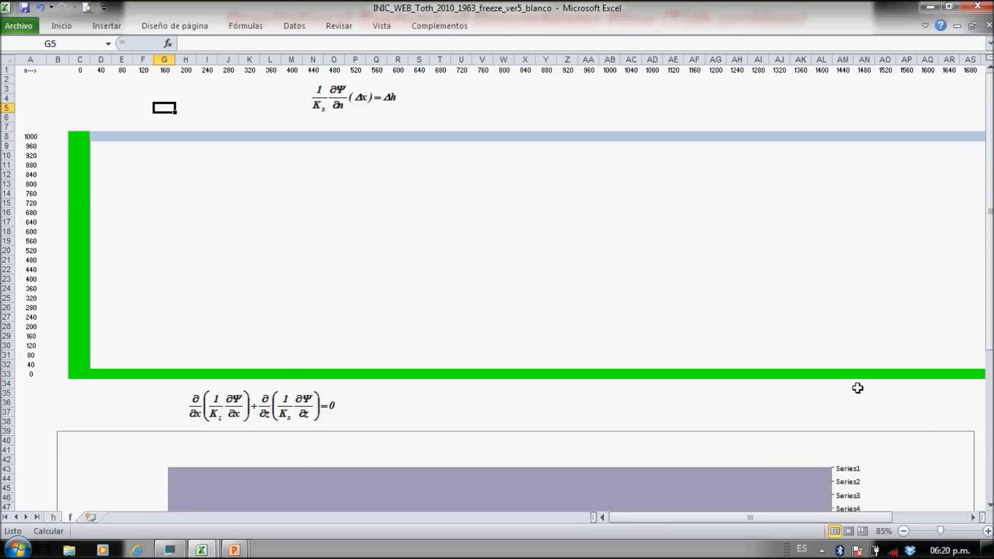
{"action": "left_click", "coordinate": [974, 518]}
{"action": "left_click_drag", "start_coordinate": [974, 518], "coordinate": [974, 518]}
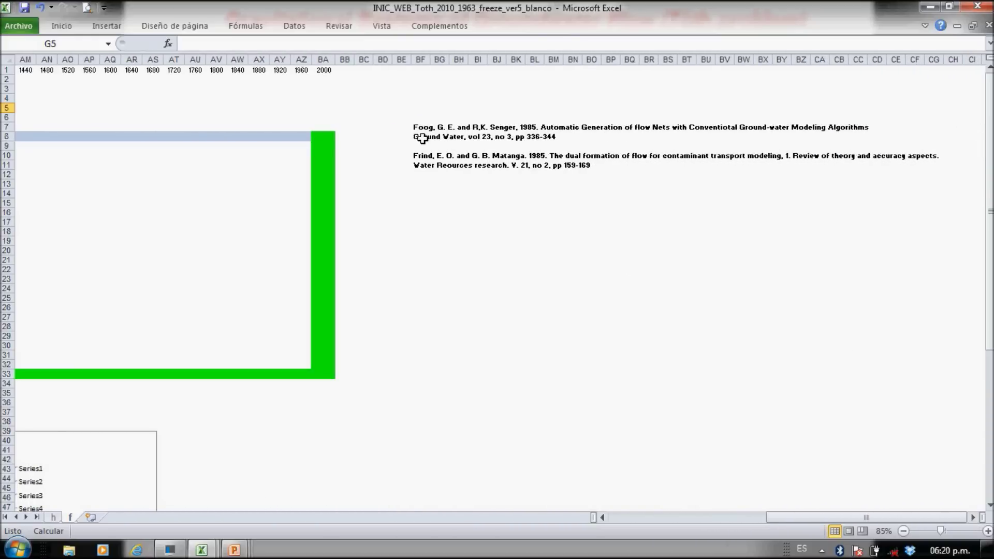
{"action": "left_click_drag", "start_coordinate": [420, 129], "coordinate": [936, 164]}
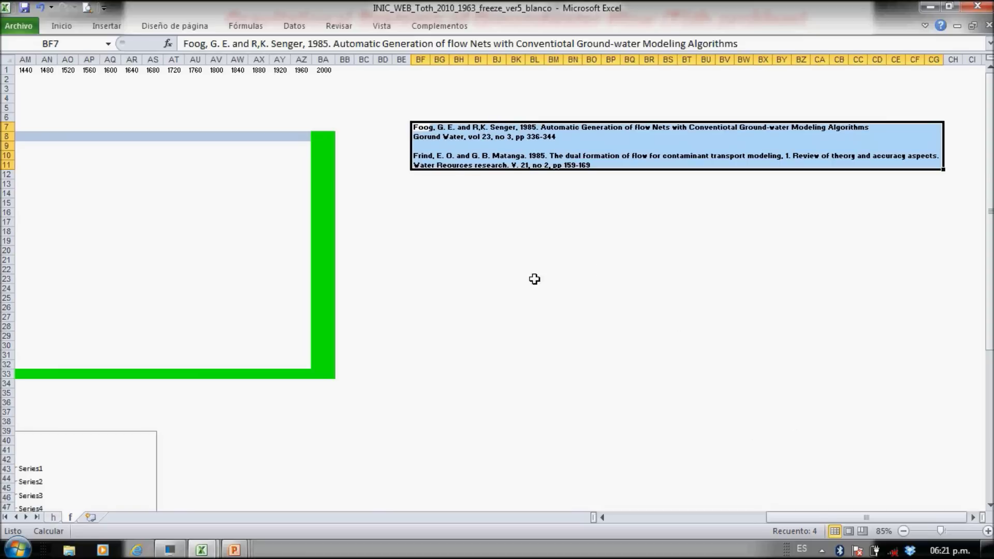
{"action": "left_click", "coordinate": [495, 250]}
{"action": "left_click_drag", "start_coordinate": [802, 518], "coordinate": [628, 518]}
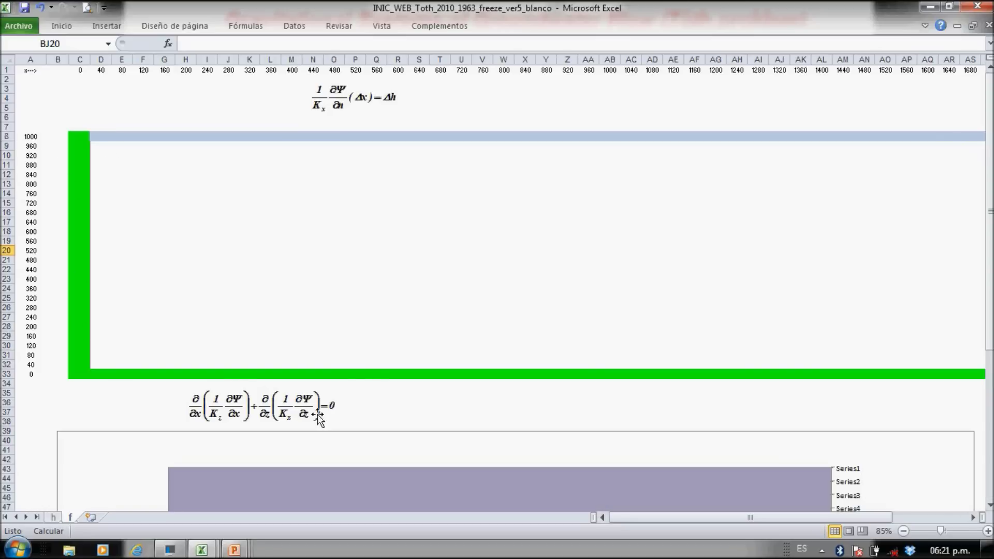
{"action": "left_click", "coordinate": [285, 413]}
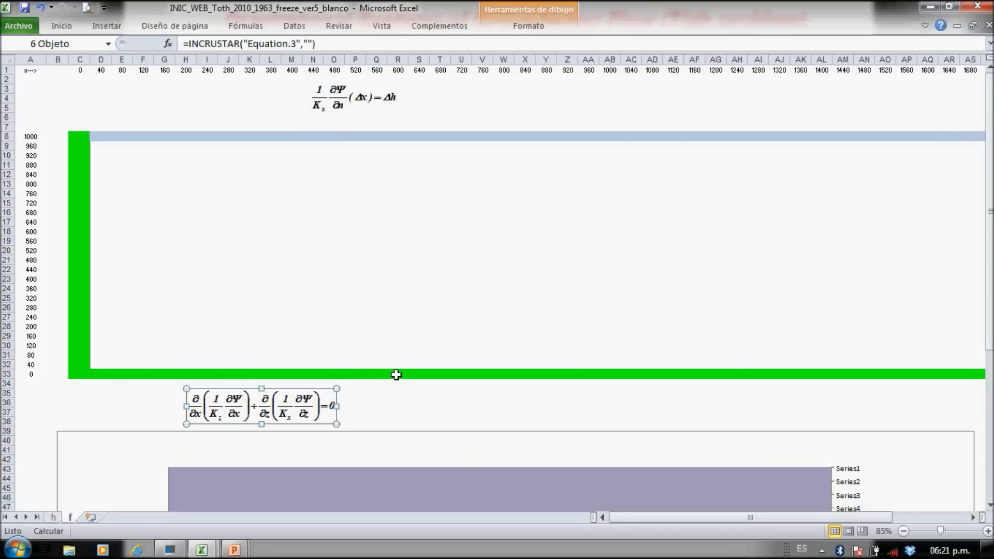
{"action": "left_click", "coordinate": [79, 137]}
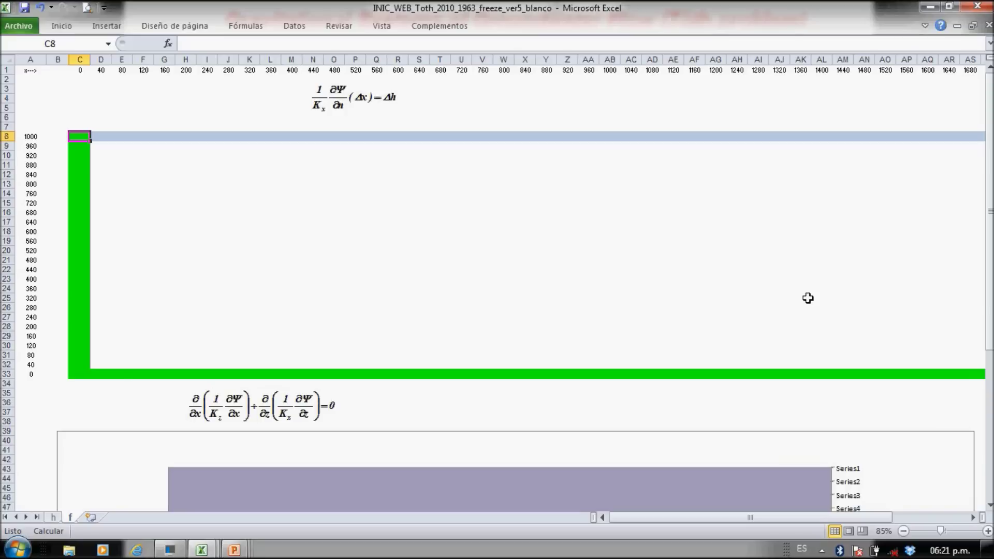
Enter 10 in C8 and fill it down column C to row 33
{"action": "type", "text": "10"}
{"action": "key", "text": "Return"}
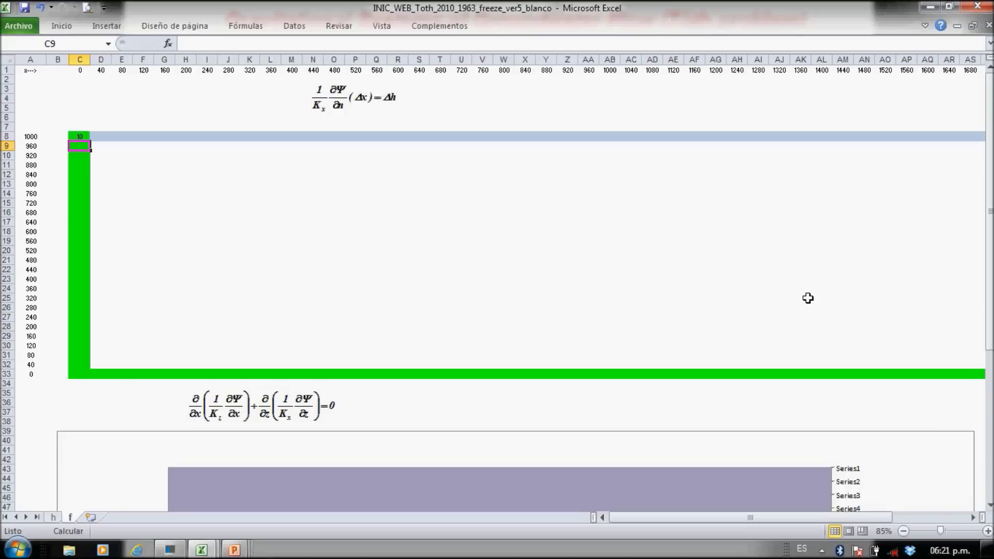
{"action": "key", "text": "ctrl+c"}
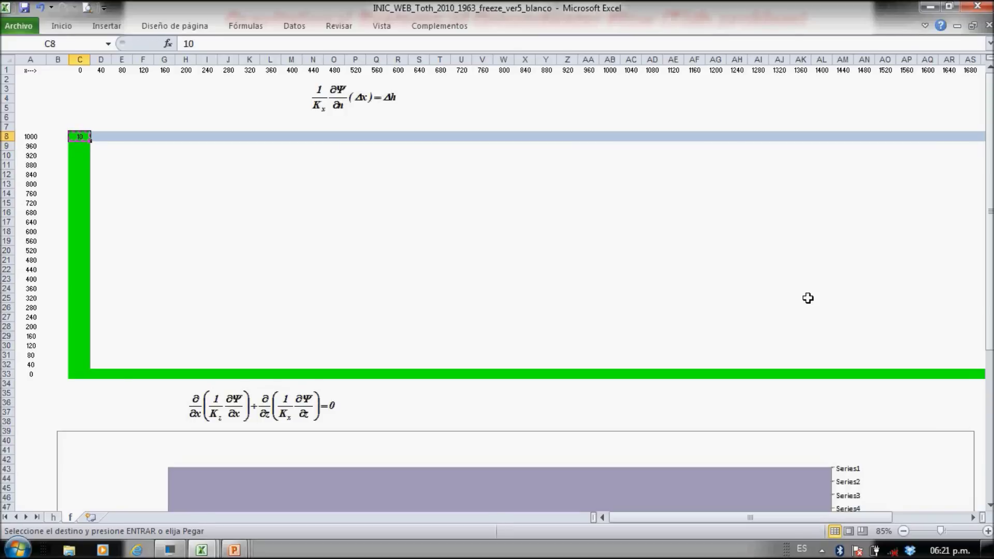
{"action": "key", "text": "shift+Down"}
{"action": "key", "text": "shift+Down"}
{"action": "key", "text": "shift+Down"}
{"action": "key", "text": "shift+Down"}
{"action": "key", "text": "shift+Down"}
{"action": "key", "text": "shift+Down"}
{"action": "key", "text": "shift+Down"}
{"action": "key", "text": "shift+Down"}
{"action": "key", "text": "shift+Down"}
{"action": "key", "text": "shift+Down"}
{"action": "key", "text": "shift+Down"}
{"action": "key", "text": "shift+Down"}
{"action": "key", "text": "shift+Down"}
{"action": "key", "text": "shift+Down"}
{"action": "key", "text": "shift+Down"}
{"action": "key", "text": "shift+Down"}
{"action": "key", "text": "shift+Down"}
{"action": "key", "text": "shift+Down"}
{"action": "key", "text": "shift+Down"}
{"action": "key", "text": "shift+Down"}
{"action": "key", "text": "shift+Down"}
{"action": "key", "text": "shift+Down"}
{"action": "key", "text": "shift+Down"}
{"action": "key", "text": "shift+Down"}
{"action": "key", "text": "shift+Down"}
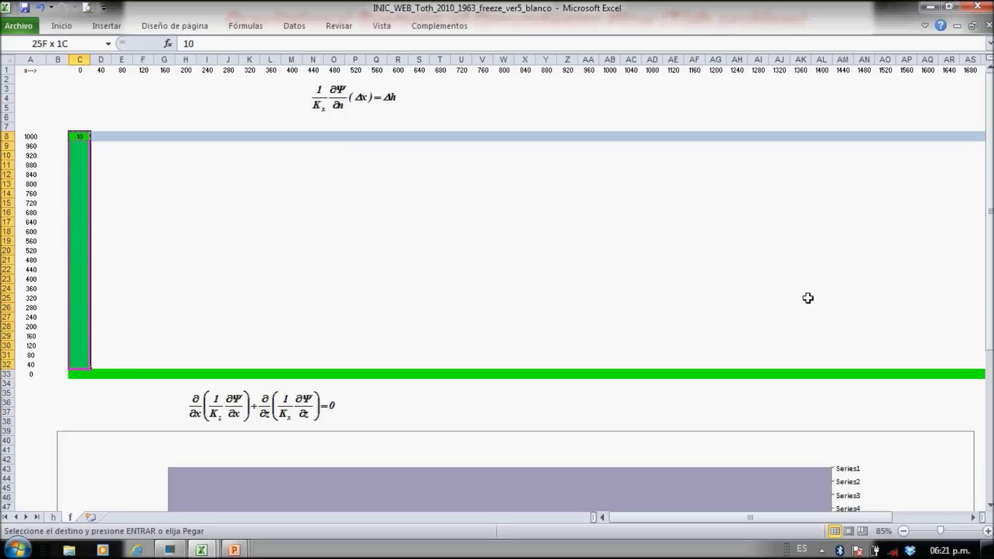
{"action": "key", "text": "ctrl+v"}
{"action": "key", "text": "Down"}
{"action": "key", "text": "Down"}
{"action": "key", "text": "Down"}
{"action": "key", "text": "Down"}
{"action": "key", "text": "Down"}
{"action": "key", "text": "Down"}
{"action": "key", "text": "Down"}
{"action": "key", "text": "Down"}
{"action": "key", "text": "Down"}
{"action": "key", "text": "Down"}
{"action": "key", "text": "Down"}
{"action": "key", "text": "Down"}
{"action": "key", "text": "Down"}
{"action": "key", "text": "Down"}
{"action": "key", "text": "Down"}
{"action": "key", "text": "Down"}
{"action": "key", "text": "Down"}
{"action": "key", "text": "Down"}
{"action": "key", "text": "Down"}
{"action": "key", "text": "Down"}
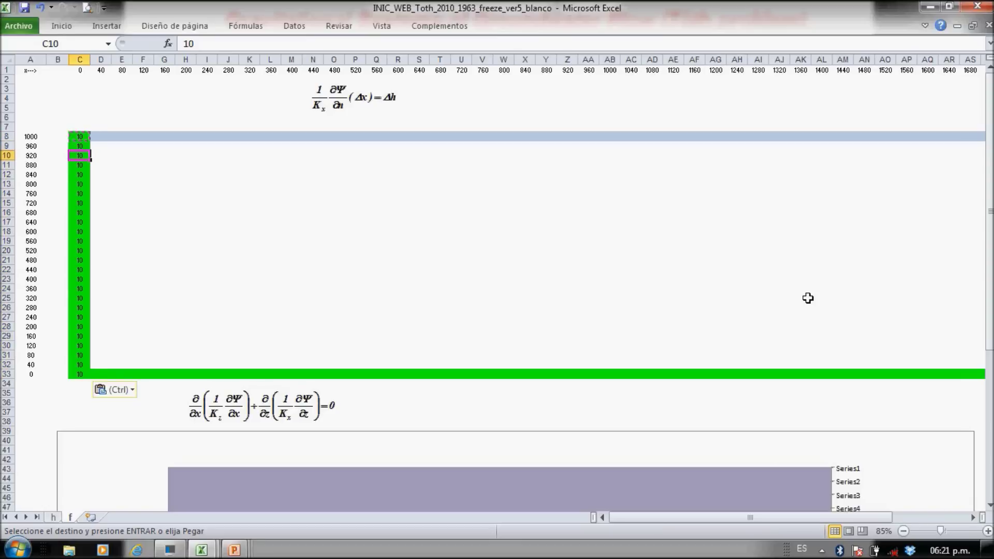
{"action": "key", "text": "Up"}
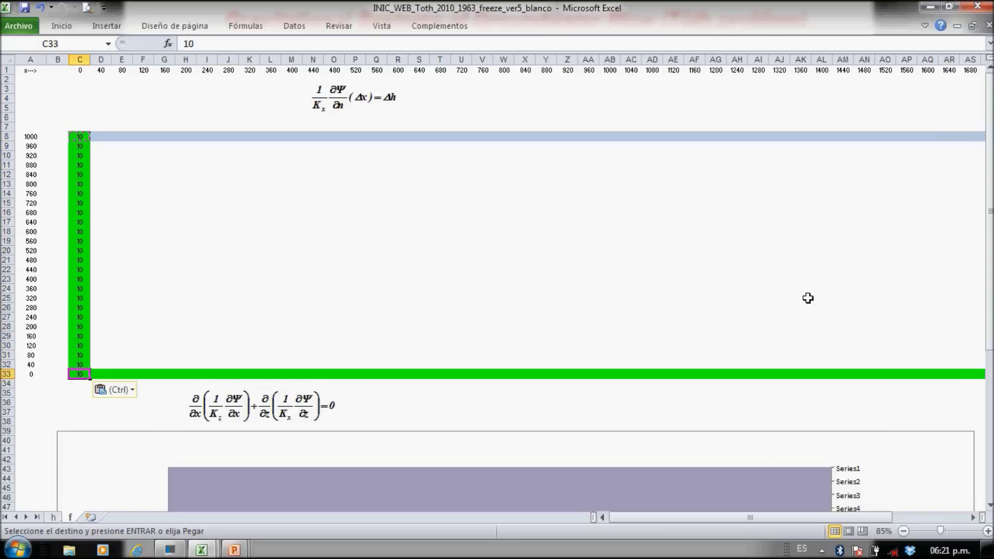
Fill the boundary value 10 across row 33 out to column BA
{"action": "key", "text": "shift+Right"}
{"action": "key", "text": "shift+Right"}
{"action": "key", "text": "shift+Right"}
{"action": "key", "text": "shift+Right"}
{"action": "key", "text": "shift+Right"}
{"action": "key", "text": "shift+Right"}
{"action": "key", "text": "shift+Right"}
{"action": "key", "text": "shift+Right"}
{"action": "key", "text": "shift+Right"}
{"action": "key", "text": "shift+Right"}
{"action": "key", "text": "shift+Right"}
{"action": "key", "text": "shift+Right"}
{"action": "key", "text": "shift+Right"}
{"action": "key", "text": "shift+Right"}
{"action": "key", "text": "shift+Right"}
{"action": "key", "text": "shift+Right"}
{"action": "key", "text": "shift+Right"}
{"action": "key", "text": "shift+Right"}
{"action": "key", "text": "shift+Right"}
{"action": "key", "text": "shift+Right"}
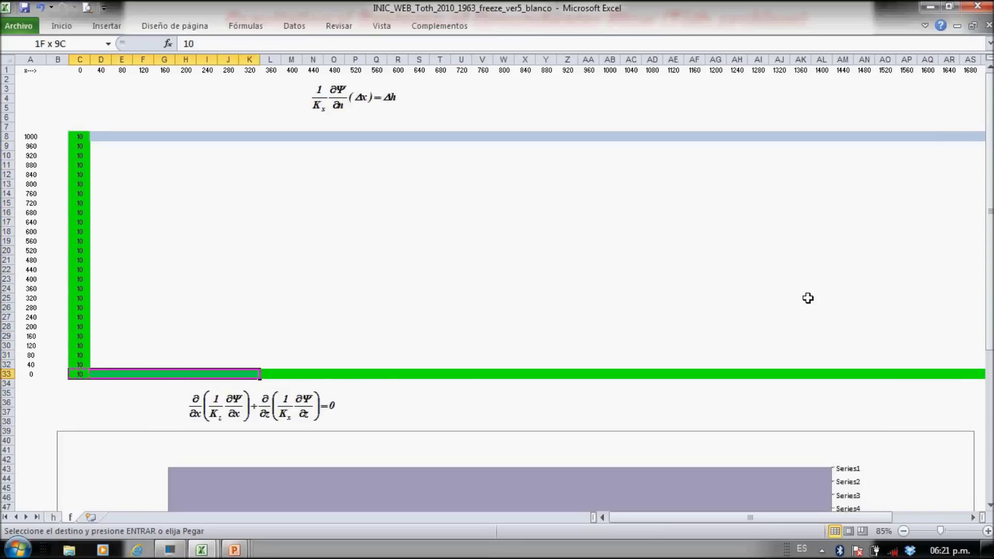
{"action": "key", "text": "shift+Right"}
{"action": "key", "text": "shift+Right"}
{"action": "key", "text": "shift+Right"}
{"action": "key", "text": "shift+Right"}
{"action": "key", "text": "shift+Right"}
{"action": "key", "text": "shift+Right"}
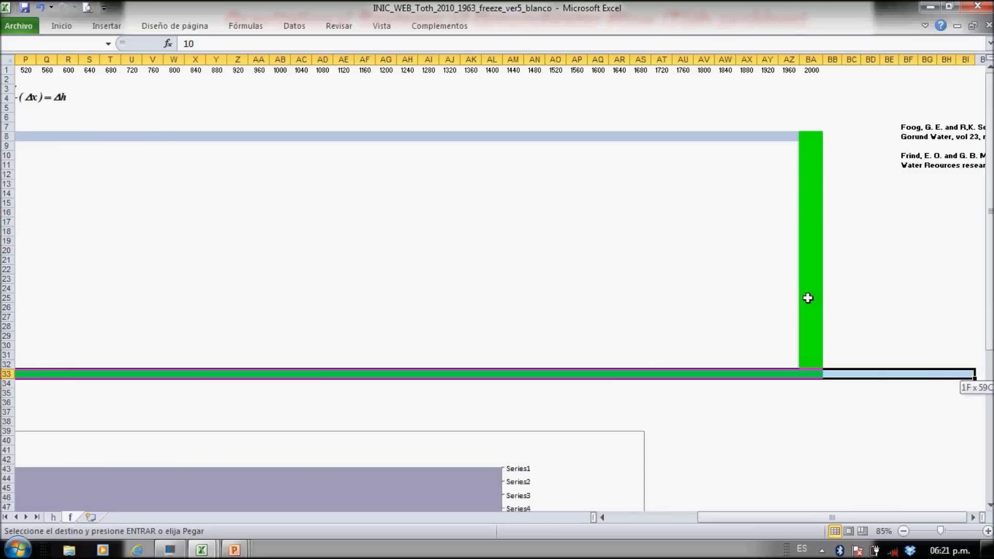
{"action": "key", "text": "shift+Left"}
{"action": "key", "text": "shift+Left"}
{"action": "key", "text": "shift+Left"}
{"action": "key", "text": "shift+Left"}
{"action": "key", "text": "shift+Left"}
{"action": "key", "text": "shift+Left"}
{"action": "key", "text": "shift+Left"}
{"action": "key", "text": "shift+Left"}
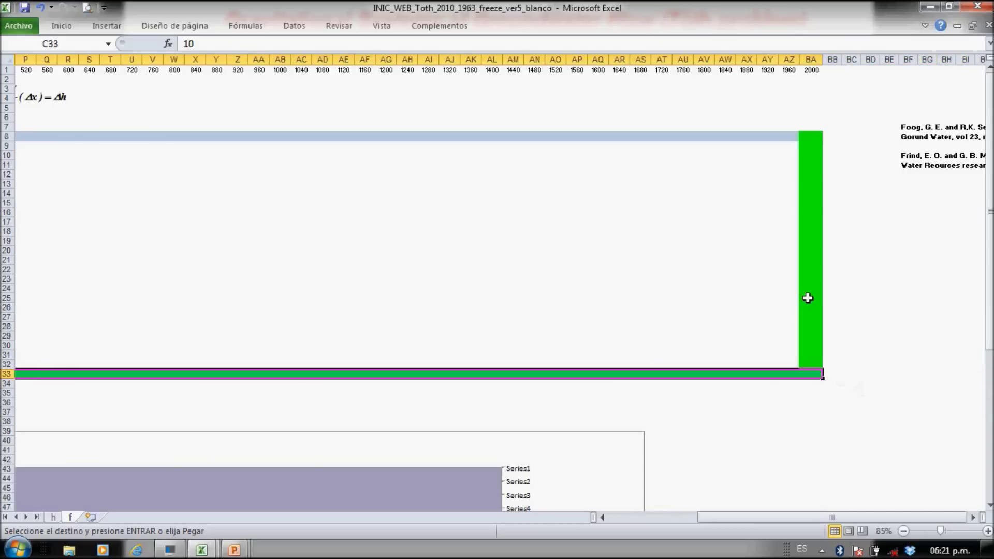
{"action": "key", "text": "ctrl+v"}
{"action": "key", "text": "Right"}
{"action": "key", "text": "Right"}
{"action": "key", "text": "Right"}
{"action": "key", "text": "Right"}
{"action": "key", "text": "Right"}
{"action": "key", "text": "Right"}
{"action": "key", "text": "Right"}
{"action": "key", "text": "Right"}
{"action": "key", "text": "Right"}
{"action": "key", "text": "Right"}
{"action": "key", "text": "Right"}
{"action": "key", "text": "Right"}
{"action": "key", "text": "Right"}
{"action": "key", "text": "Right"}
{"action": "key", "text": "Right"}
{"action": "key", "text": "Right"}
{"action": "key", "text": "Right"}
{"action": "key", "text": "Right"}
{"action": "key", "text": "Right"}
{"action": "key", "text": "Right"}
{"action": "key", "text": "Right"}
{"action": "key", "text": "Right"}
{"action": "key", "text": "Right"}
{"action": "key", "text": "Right"}
{"action": "key", "text": "Right"}
{"action": "key", "text": "Right"}
{"action": "key", "text": "Right"}
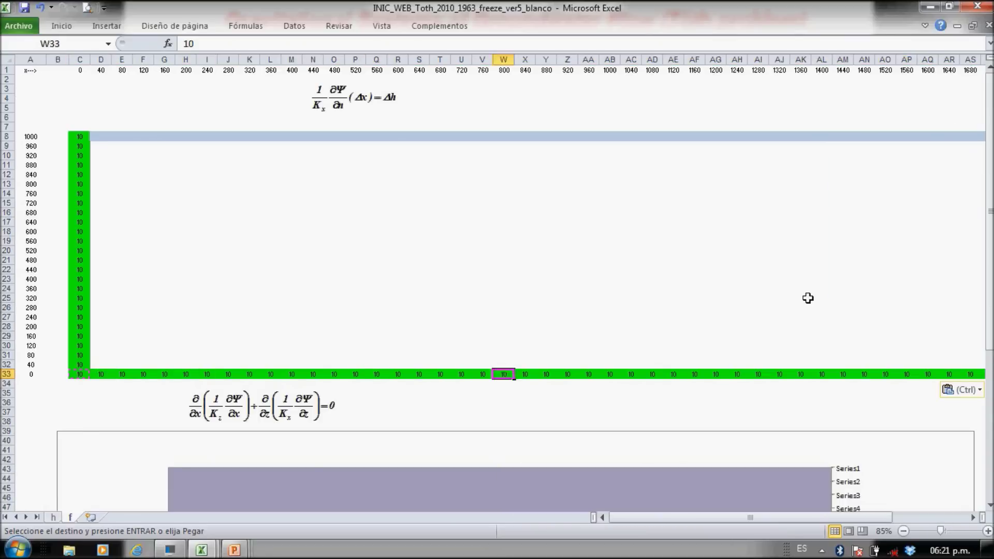
{"action": "key", "text": "Left"}
{"action": "key", "text": "Left"}
{"action": "key", "text": "Left"}
{"action": "key", "text": "Left"}
{"action": "key", "text": "Left"}
{"action": "key", "text": "Left"}
{"action": "key", "text": "Left"}
{"action": "key", "text": "Left"}
{"action": "key", "text": "Left"}
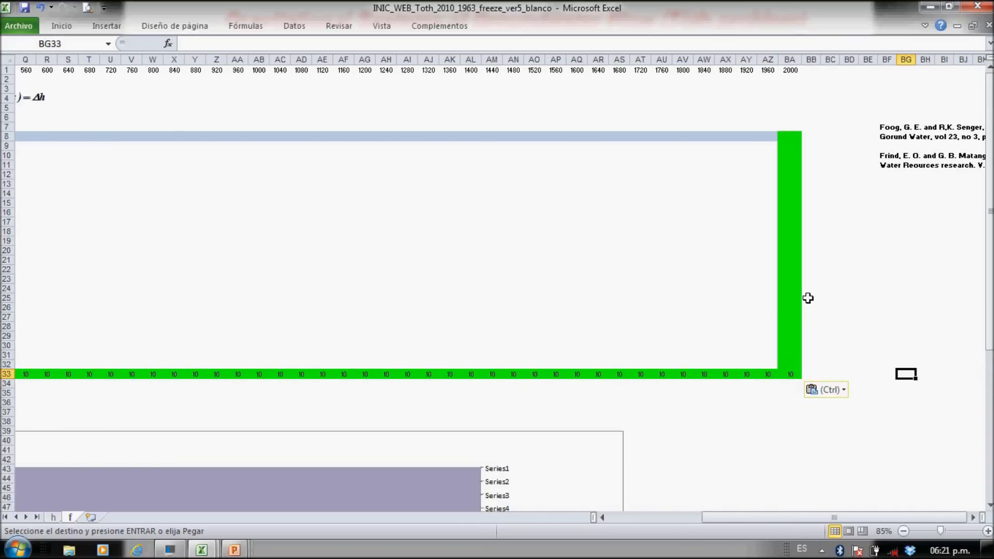
Fill 10 up column BA from row 33 to row 8
{"action": "key", "text": "Up"}
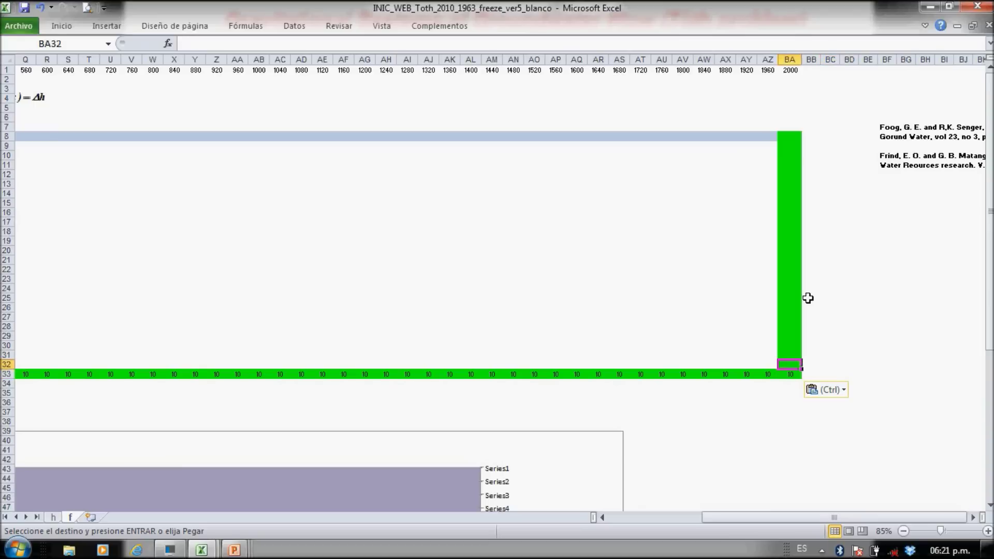
{"action": "key", "text": "Down"}
{"action": "key", "text": "shift+Up"}
{"action": "key", "text": "shift+Up"}
{"action": "key", "text": "shift+Up"}
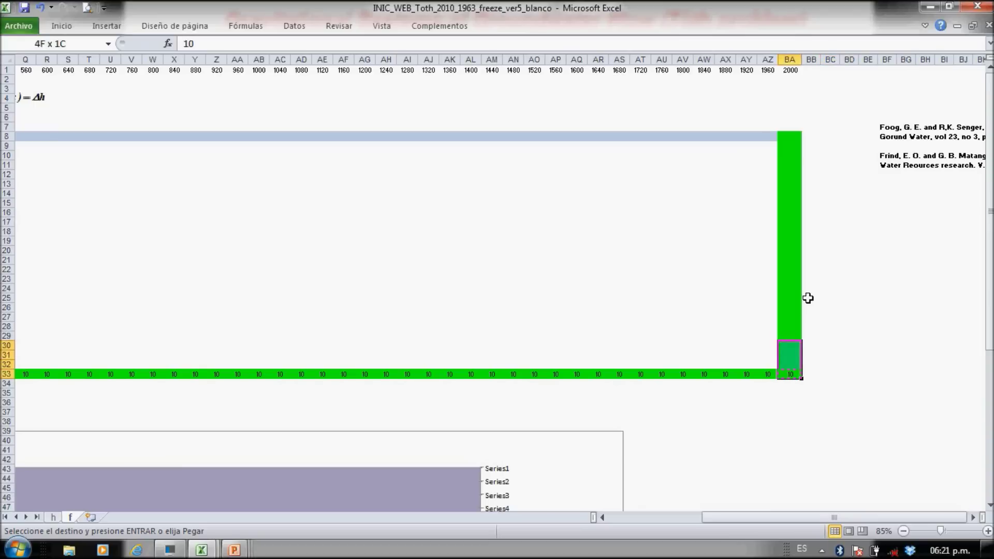
{"action": "key", "text": "shift+Up"}
{"action": "key", "text": "shift+Up"}
{"action": "key", "text": "shift+Up"}
{"action": "key", "text": "shift+Up"}
{"action": "key", "text": "shift+Up"}
{"action": "key", "text": "shift+Up"}
{"action": "key", "text": "shift+Up"}
{"action": "key", "text": "shift+Up"}
{"action": "key", "text": "shift+Up"}
{"action": "key", "text": "shift+Up"}
{"action": "key", "text": "shift+Up"}
{"action": "key", "text": "shift+Up"}
{"action": "key", "text": "shift+Up"}
{"action": "key", "text": "shift+Up"}
{"action": "key", "text": "shift+Up"}
{"action": "key", "text": "shift+Up"}
{"action": "key", "text": "shift+Up"}
{"action": "key", "text": "shift+Up"}
{"action": "key", "text": "shift+Up"}
{"action": "key", "text": "shift+Up"}
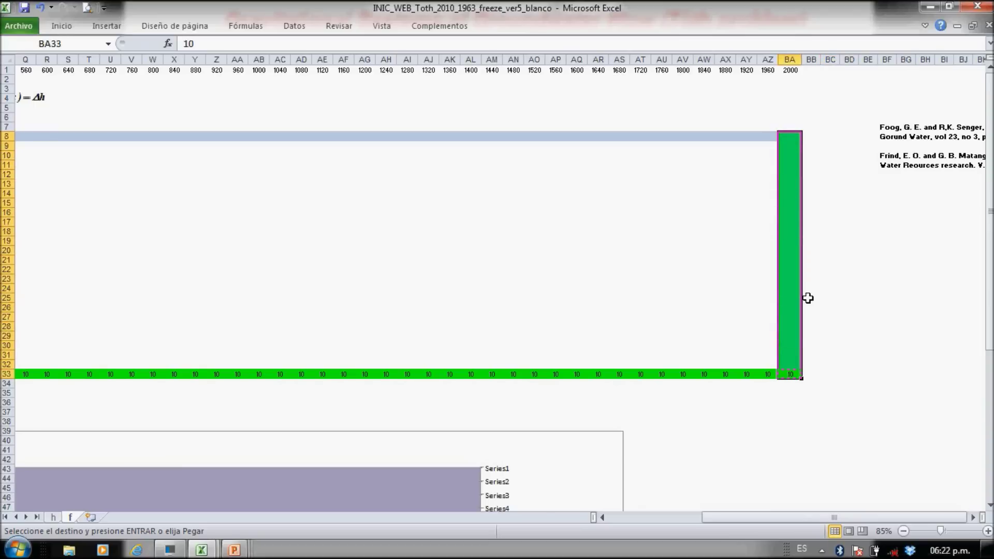
{"action": "key", "text": "ctrl+v"}
{"action": "key", "text": "Down"}
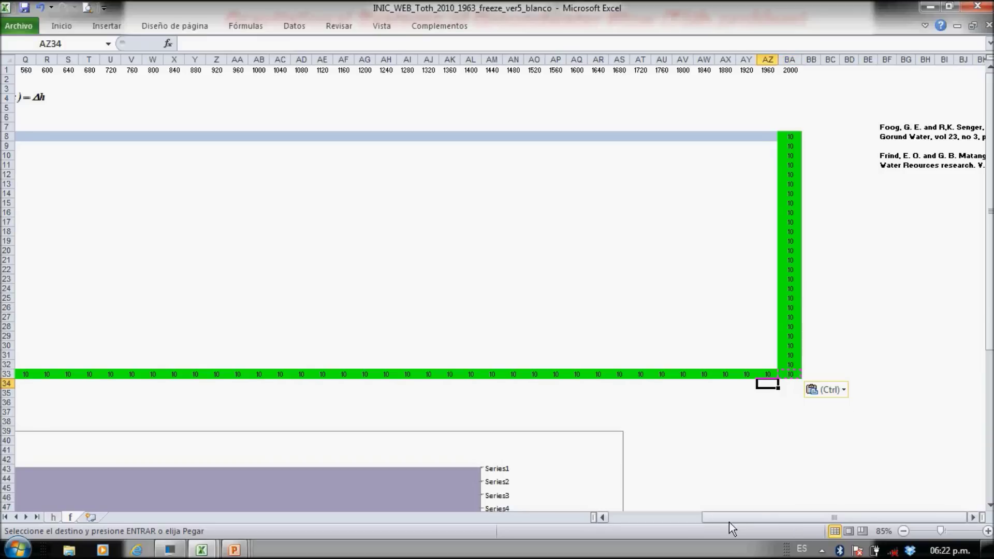
{"action": "left_click_drag", "start_coordinate": [728, 520], "coordinate": [635, 517]}
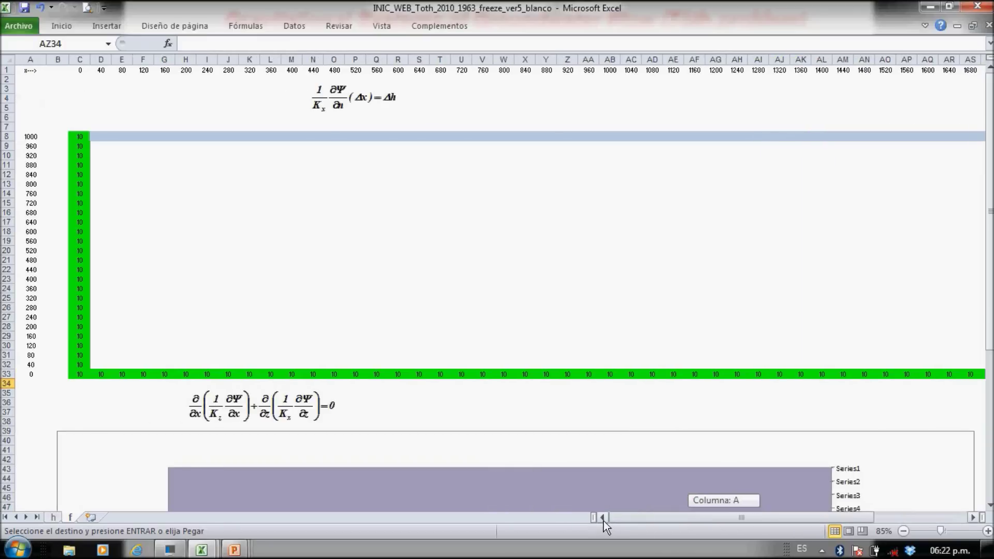
{"action": "left_click", "coordinate": [165, 251]}
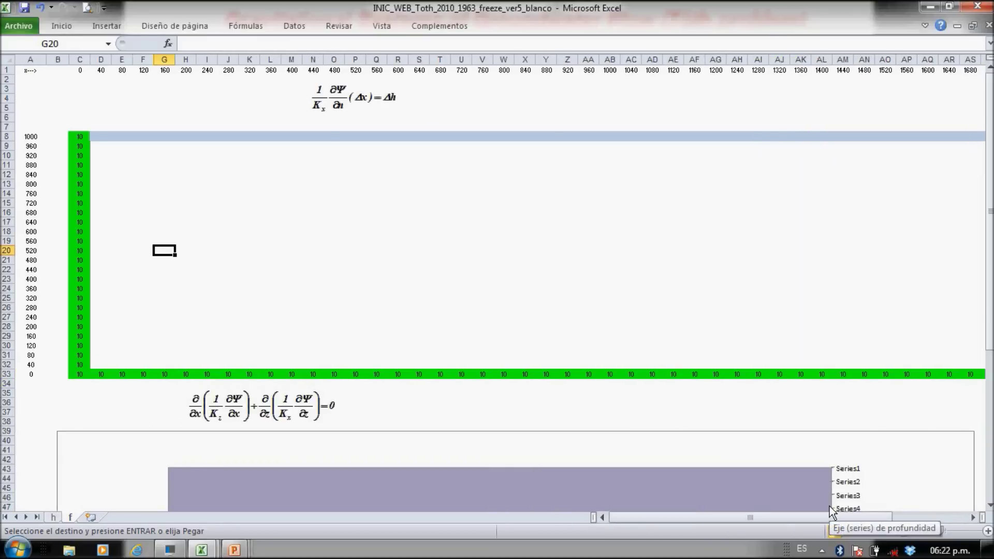
Build =(F20+H20+G19+G21)/4 in G20 from its four neighbours and copy it
{"action": "type", "text": "=("}
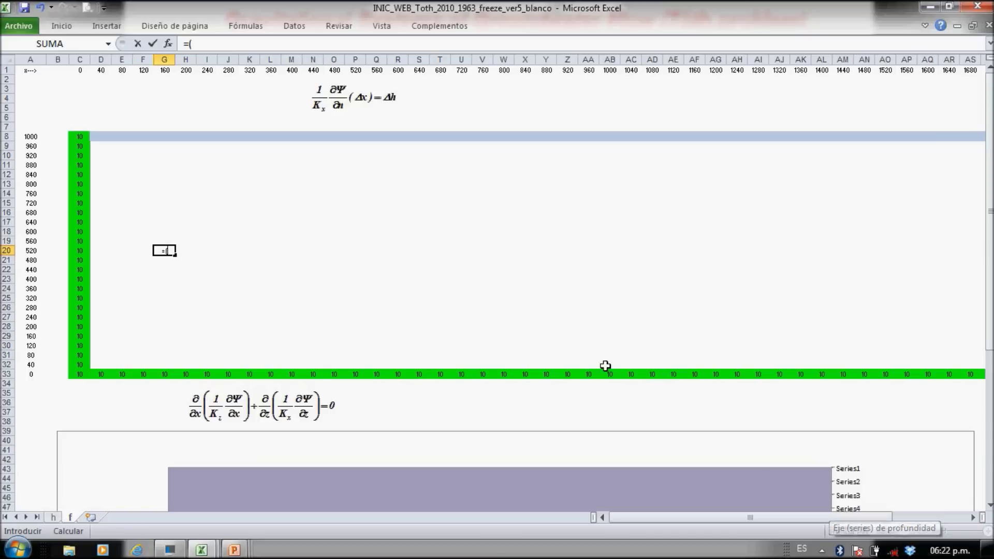
{"action": "left_click", "coordinate": [142, 251]}
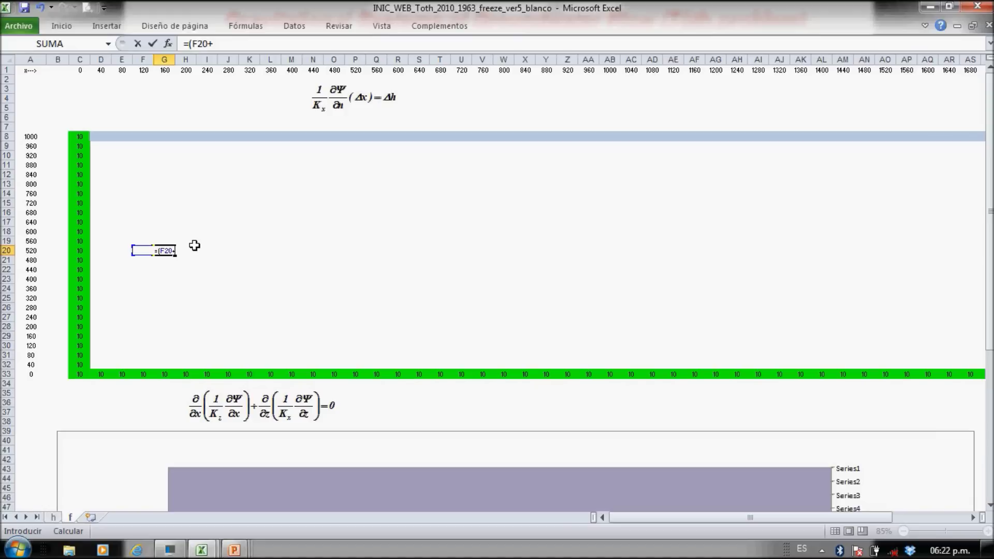
{"action": "left_click", "coordinate": [207, 252]}
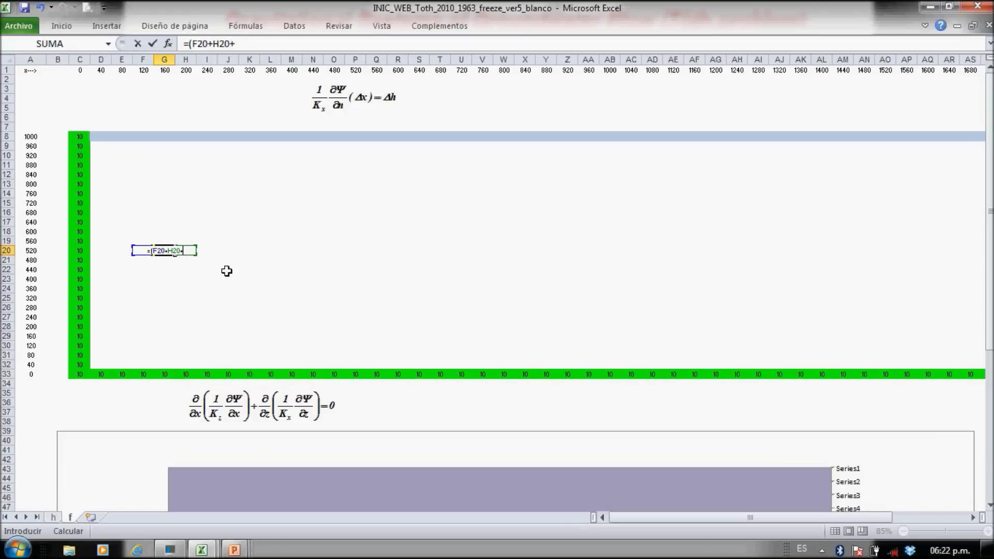
{"action": "left_click", "coordinate": [169, 240]}
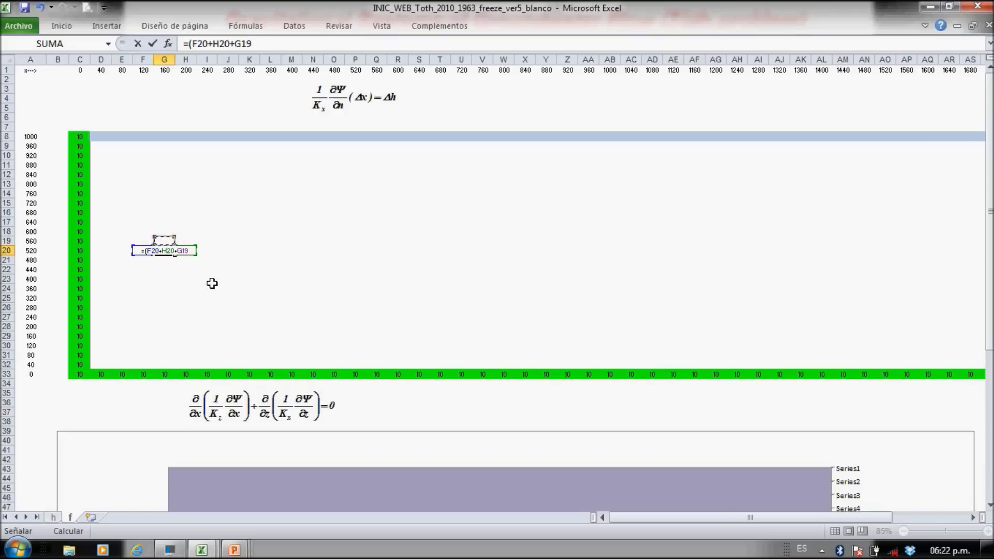
{"action": "type", "text": "+"}
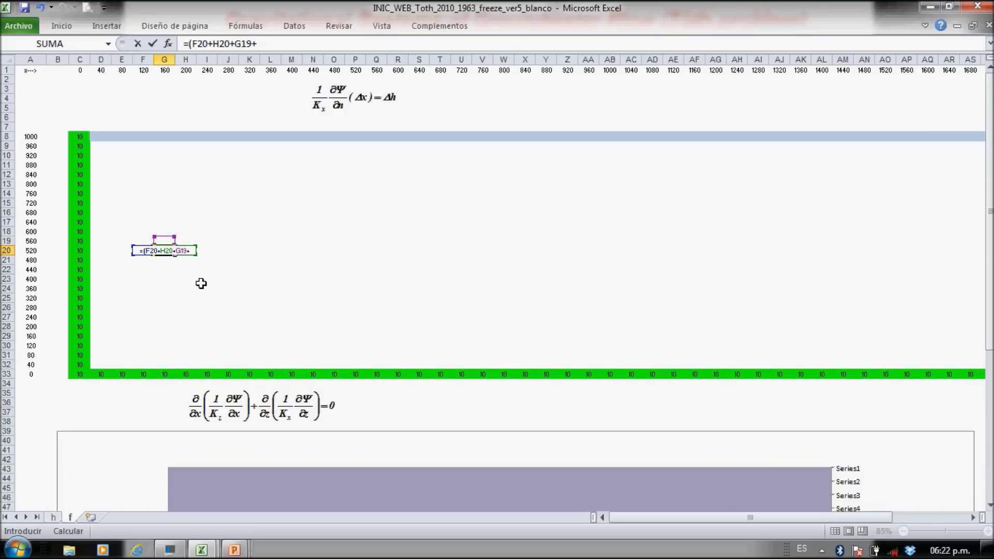
{"action": "left_click", "coordinate": [164, 260]}
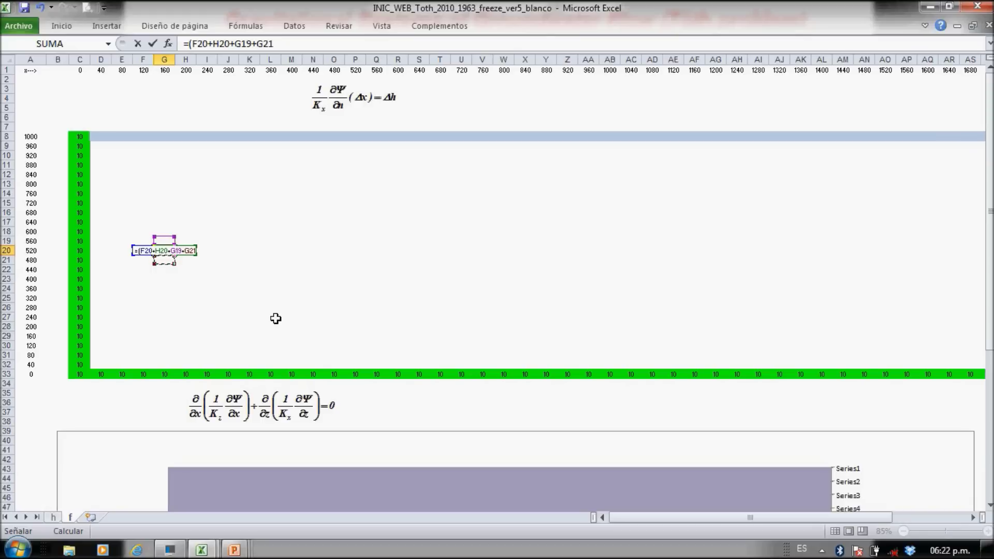
{"action": "type", "text": ")/"}
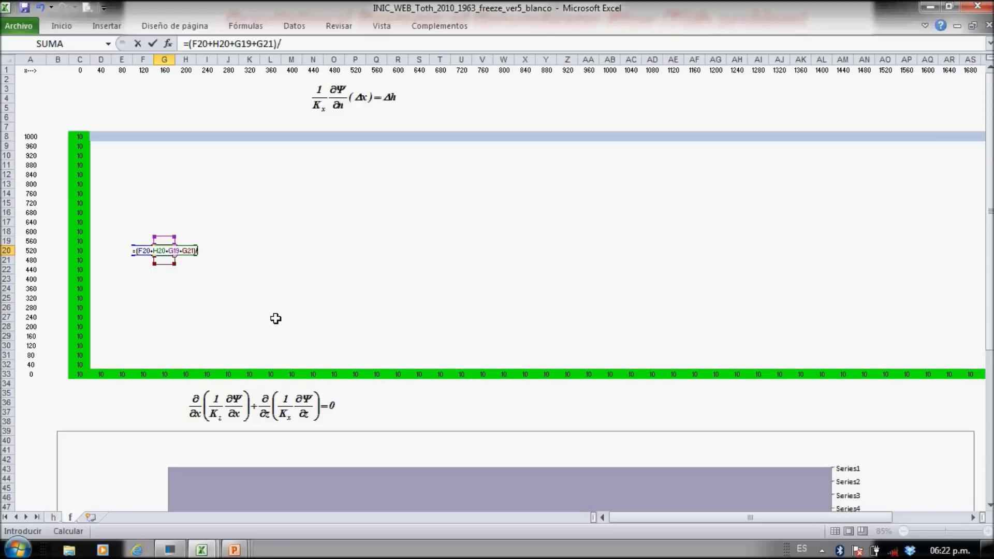
{"action": "type", "text": "4"}
{"action": "key", "text": "Return"}
{"action": "key", "text": "Up"}
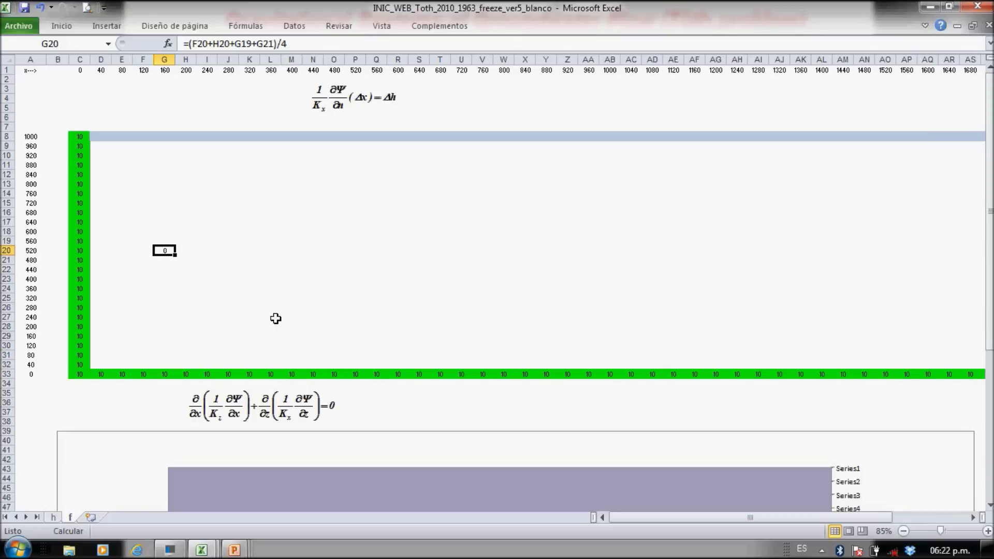
{"action": "key", "text": "ctrl+c"}
{"action": "key", "text": "Up"}
{"action": "key", "text": "Up"}
{"action": "key", "text": "Up"}
{"action": "key", "text": "Up"}
{"action": "key", "text": "Up"}
{"action": "key", "text": "Up"}
{"action": "key", "text": "Up"}
{"action": "key", "text": "Up"}
{"action": "key", "text": "Up"}
{"action": "key", "text": "Up"}
{"action": "key", "text": "Up"}
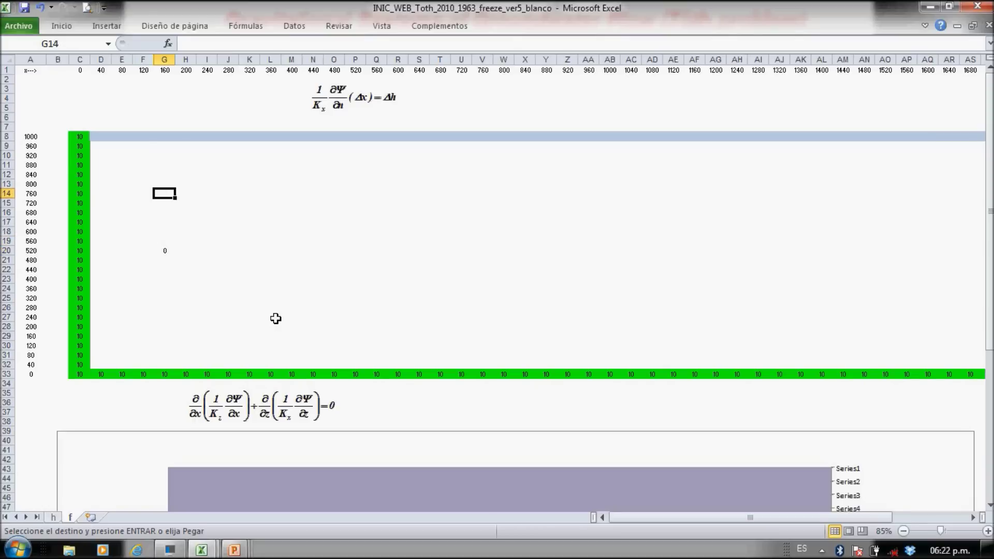
Paste the averaging formula across the interior range D9:AZ32
{"action": "key", "text": "Left"}
{"action": "key", "text": "Right"}
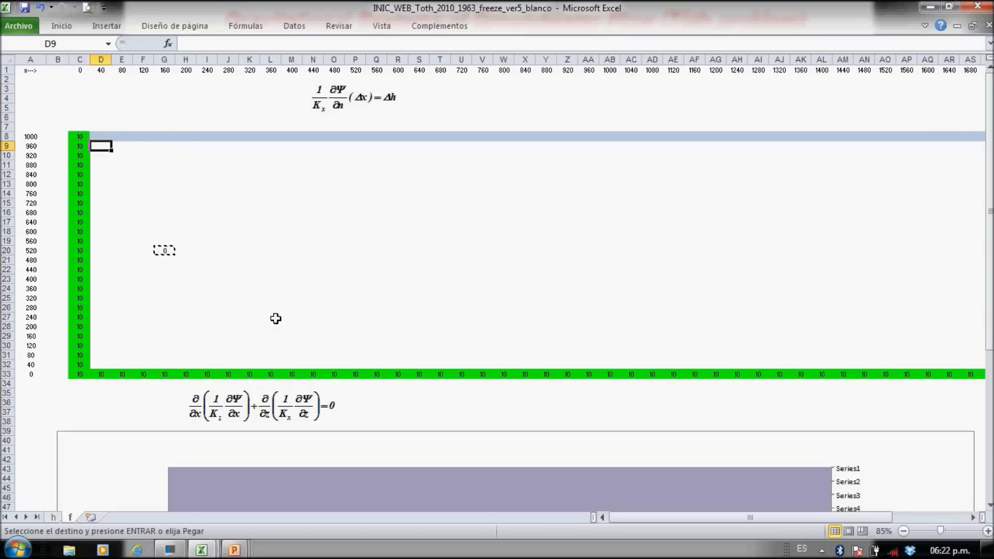
{"action": "key", "text": "shift+Down"}
{"action": "key", "text": "shift+Down"}
{"action": "key", "text": "shift+Down"}
{"action": "key", "text": "shift+Down"}
{"action": "key", "text": "shift+Down"}
{"action": "key", "text": "shift+Down"}
{"action": "key", "text": "shift+Down"}
{"action": "key", "text": "shift+Down"}
{"action": "key", "text": "shift+Down"}
{"action": "key", "text": "shift+Down"}
{"action": "key", "text": "shift+Down"}
{"action": "key", "text": "shift+Down"}
{"action": "key", "text": "shift+Down"}
{"action": "key", "text": "shift+Down"}
{"action": "key", "text": "shift+Down"}
{"action": "key", "text": "shift+Down"}
{"action": "key", "text": "shift+Down"}
{"action": "key", "text": "shift+Down"}
{"action": "key", "text": "shift+Down"}
{"action": "key", "text": "shift+Down"}
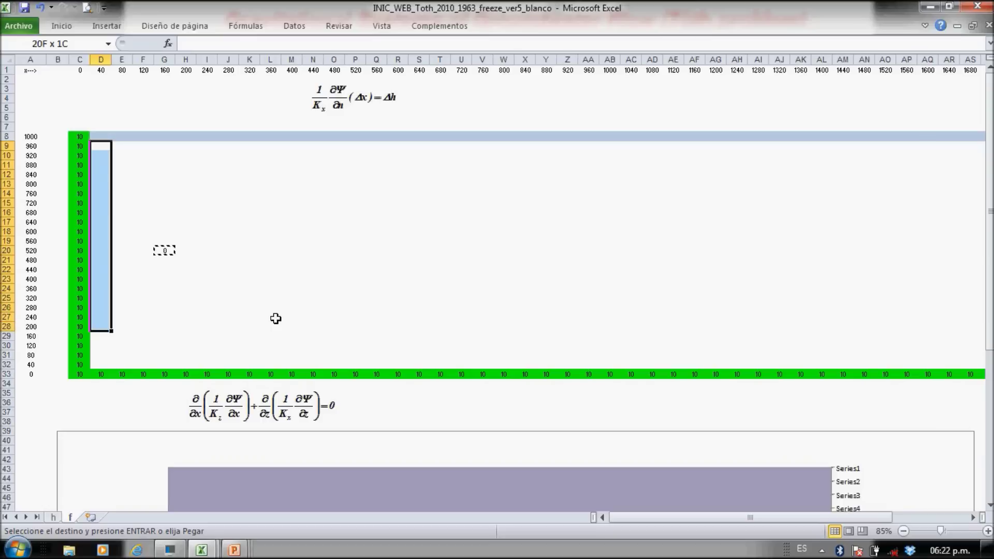
{"action": "key", "text": "shift+Right"}
{"action": "key", "text": "shift+Right"}
{"action": "key", "text": "shift+Right"}
{"action": "key", "text": "shift+Right"}
{"action": "key", "text": "shift+Right"}
{"action": "key", "text": "shift+Right"}
{"action": "key", "text": "shift+Right"}
{"action": "key", "text": "shift+Right"}
{"action": "key", "text": "shift+Right"}
{"action": "key", "text": "shift+Right"}
{"action": "key", "text": "shift+Right"}
{"action": "key", "text": "shift+Right"}
{"action": "key", "text": "shift+Right"}
{"action": "key", "text": "shift+Right"}
{"action": "key", "text": "shift+Right"}
{"action": "key", "text": "shift+Right"}
{"action": "key", "text": "shift+Right"}
{"action": "key", "text": "shift+Right"}
{"action": "key", "text": "shift+Right"}
{"action": "key", "text": "shift+Right"}
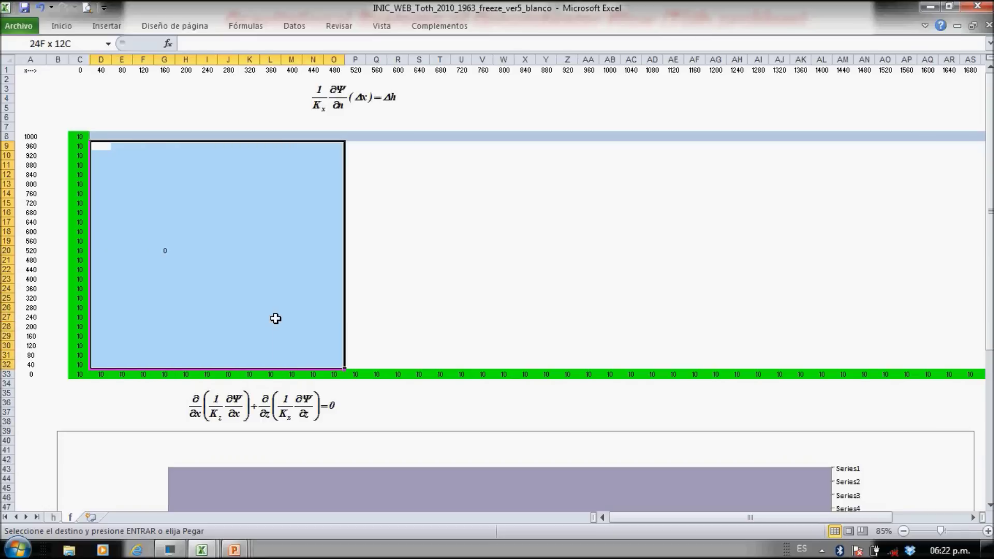
{"action": "key", "text": "shift+Right"}
{"action": "key", "text": "shift+Right"}
{"action": "key", "text": "shift+Right"}
{"action": "key", "text": "shift+Right"}
{"action": "key", "text": "shift+Right"}
{"action": "key", "text": "shift+Right"}
{"action": "key", "text": "shift+Right"}
{"action": "key", "text": "shift+Right"}
{"action": "key", "text": "shift+Right"}
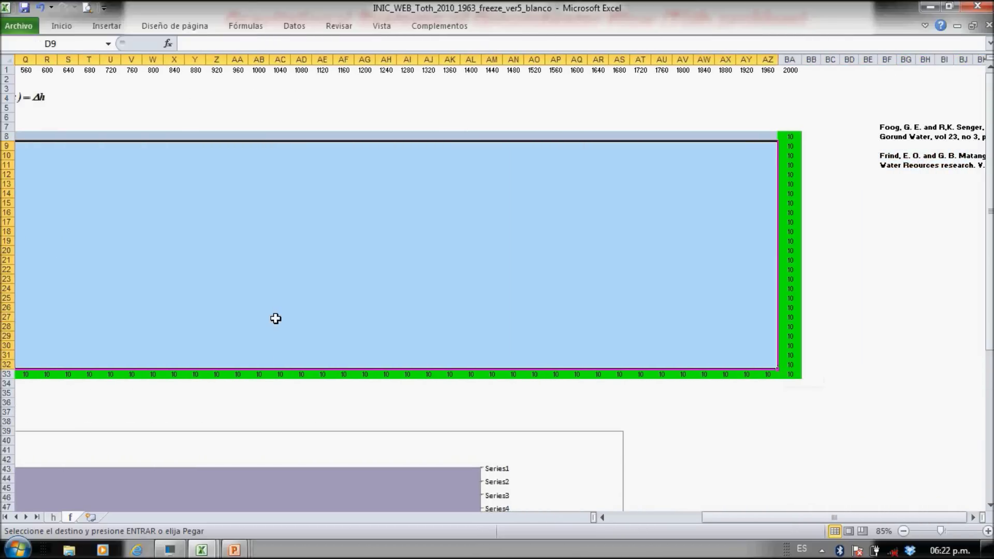
{"action": "key", "text": "ctrl+v"}
{"action": "key", "text": "Up"}
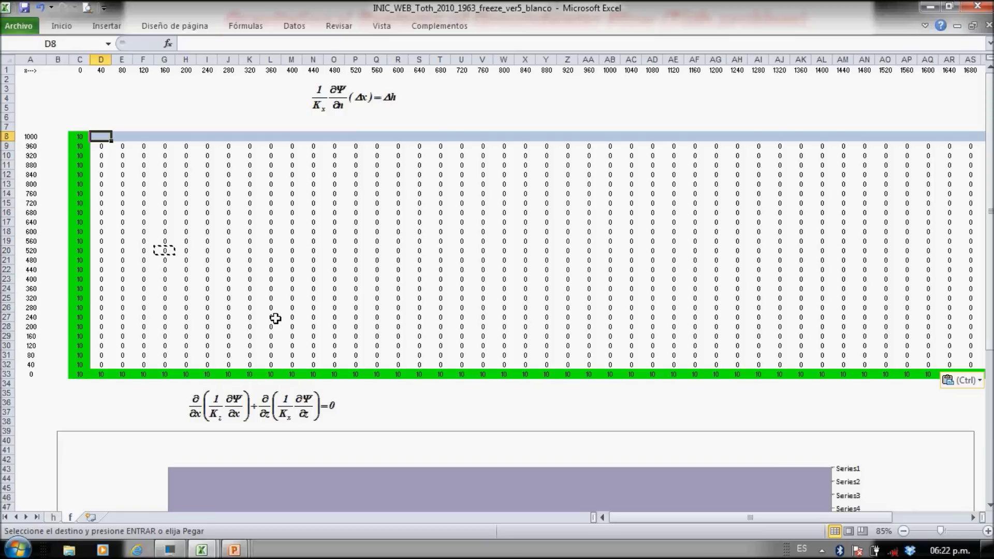
{"action": "key", "text": "Down"}
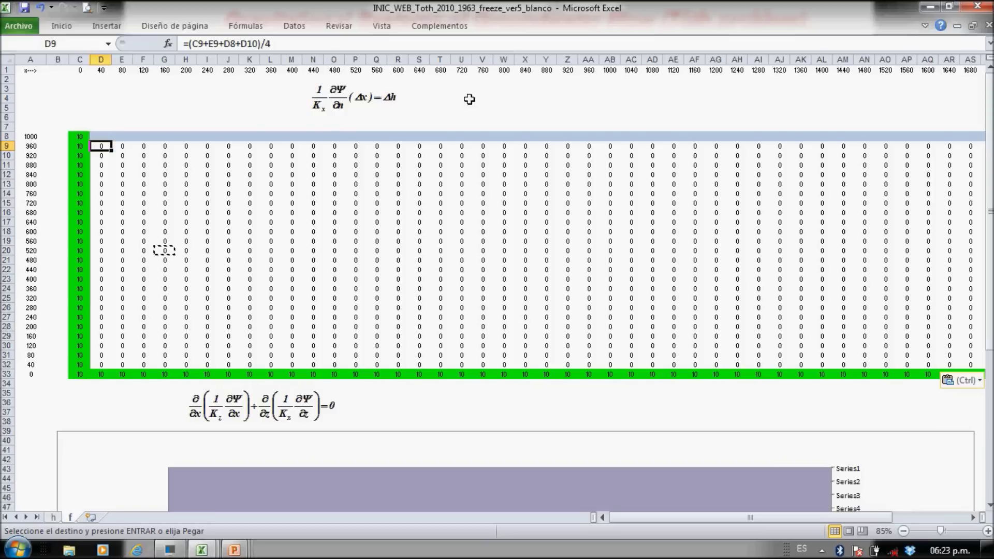
Copy D9's formula =(C9+E9+D8+D10)/4 and bring up paste options on D8
{"action": "left_click", "coordinate": [336, 106]}
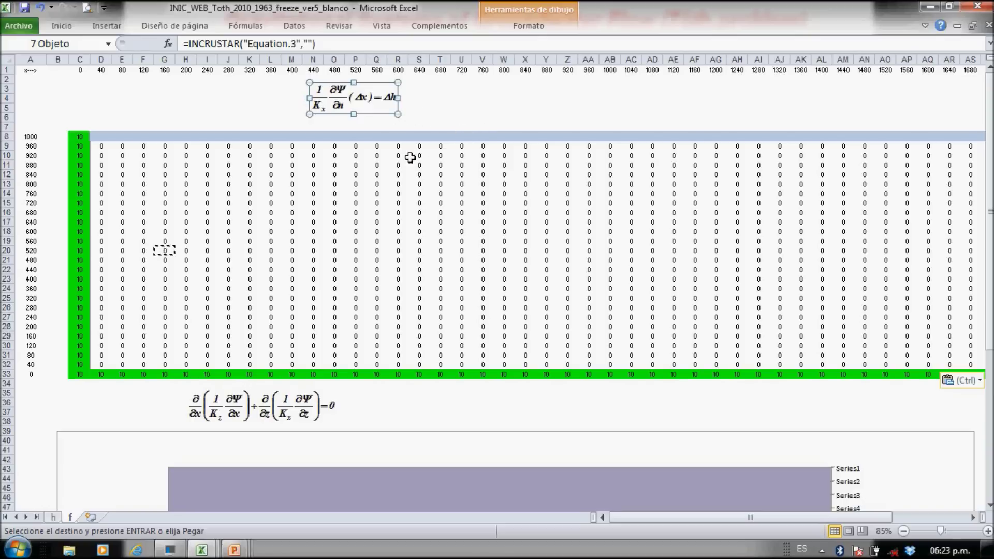
{"action": "left_click", "coordinate": [101, 147]}
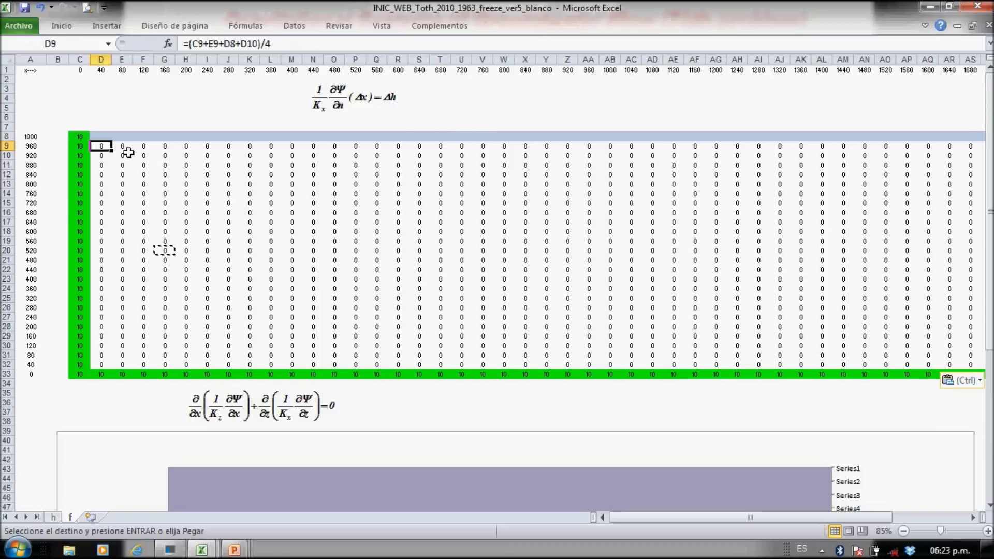
{"action": "key", "text": "Escape"}
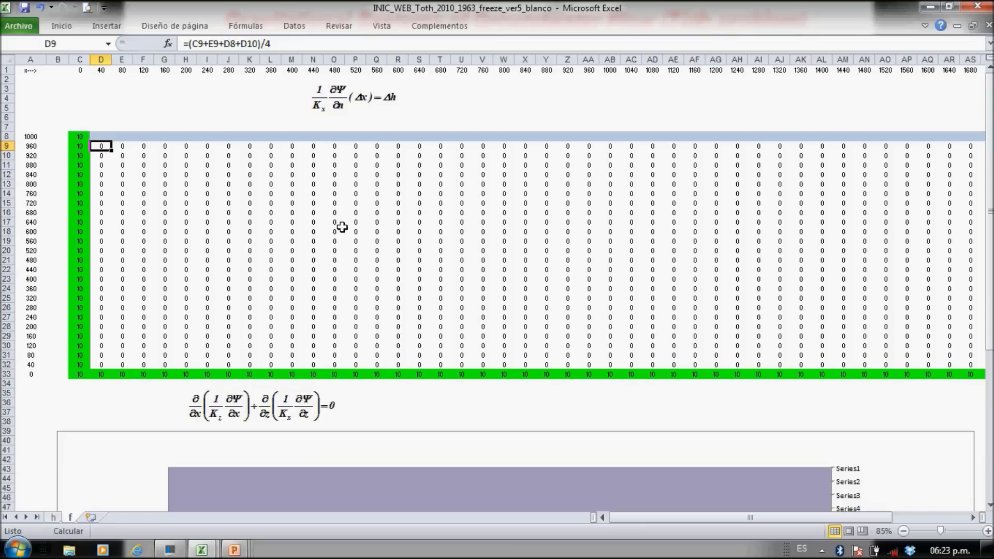
{"action": "key", "text": "ctrl+c"}
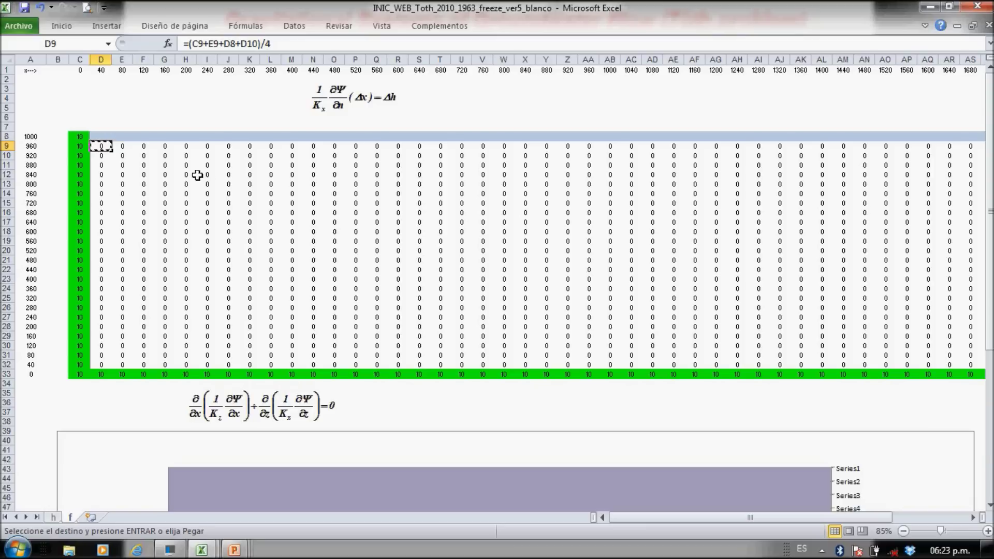
{"action": "left_click", "coordinate": [106, 136]}
{"action": "right_click", "coordinate": [106, 137]}
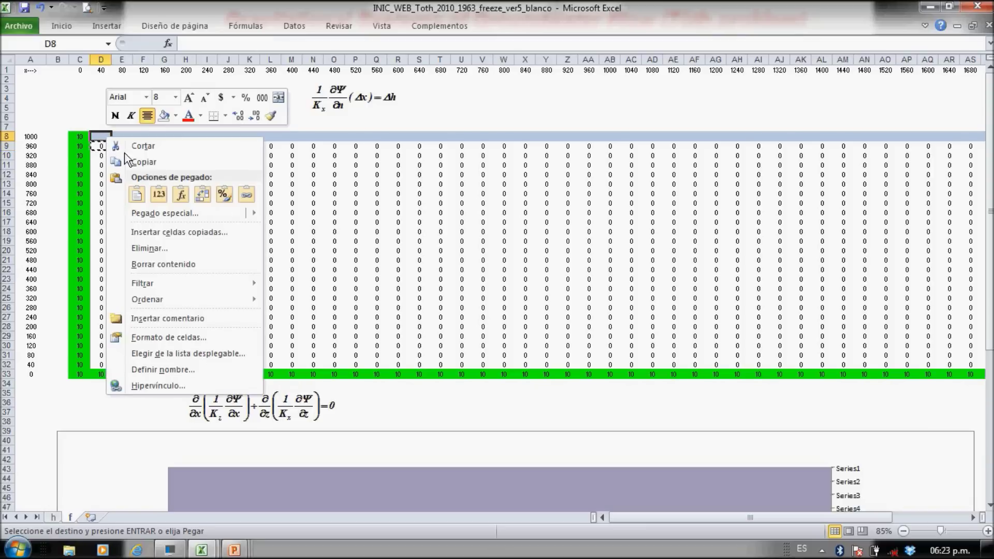
Enter =(C8+E8+D7+D9)/4 in D8, then begin appending a subtracted term with a minus sign
{"action": "left_click", "coordinate": [180, 196]}
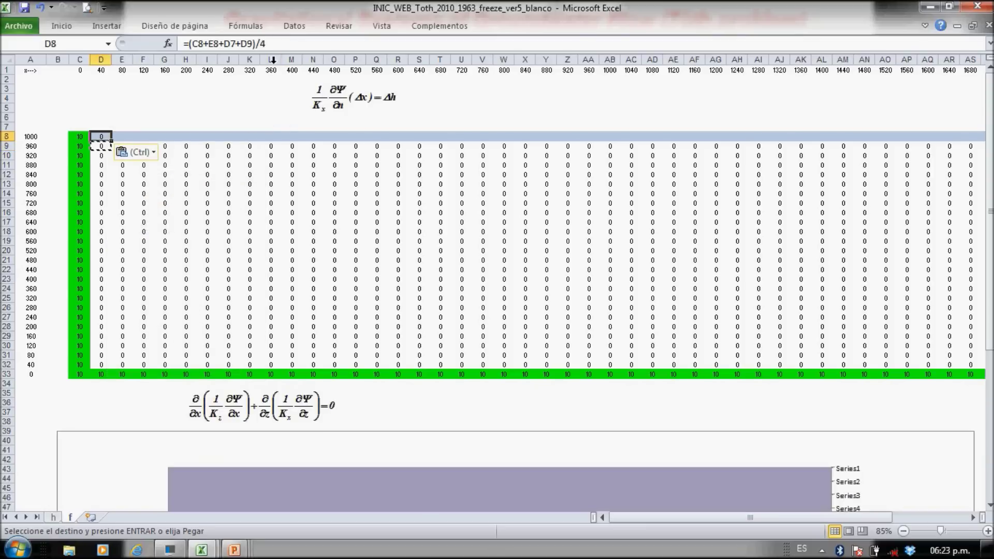
{"action": "key", "text": "F2"}
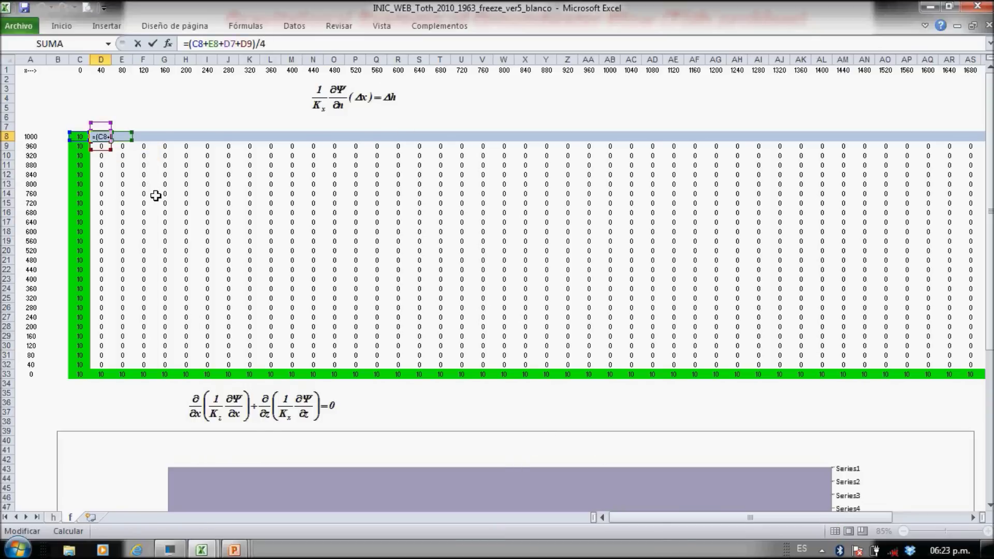
{"action": "key", "text": "ctrl+Return"}
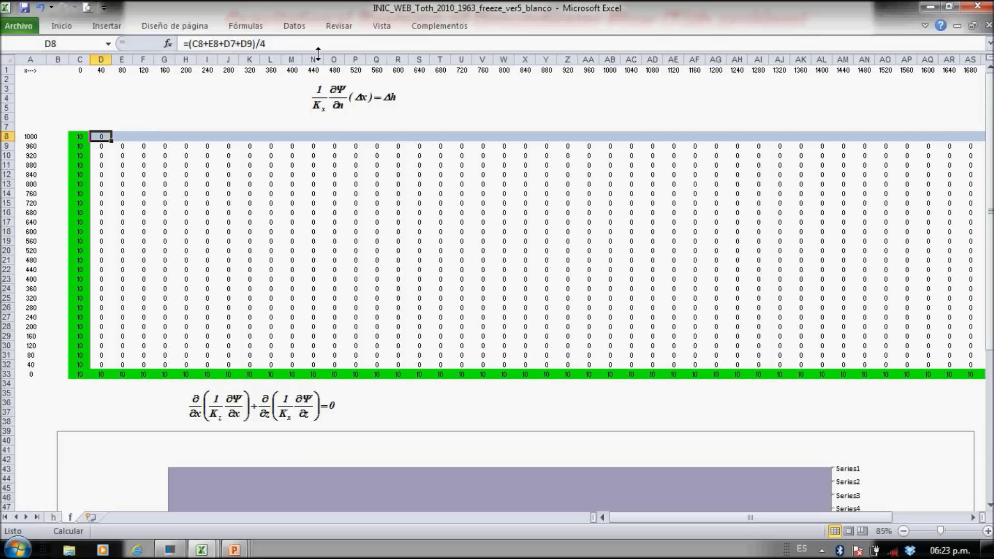
{"action": "left_click", "coordinate": [284, 45]}
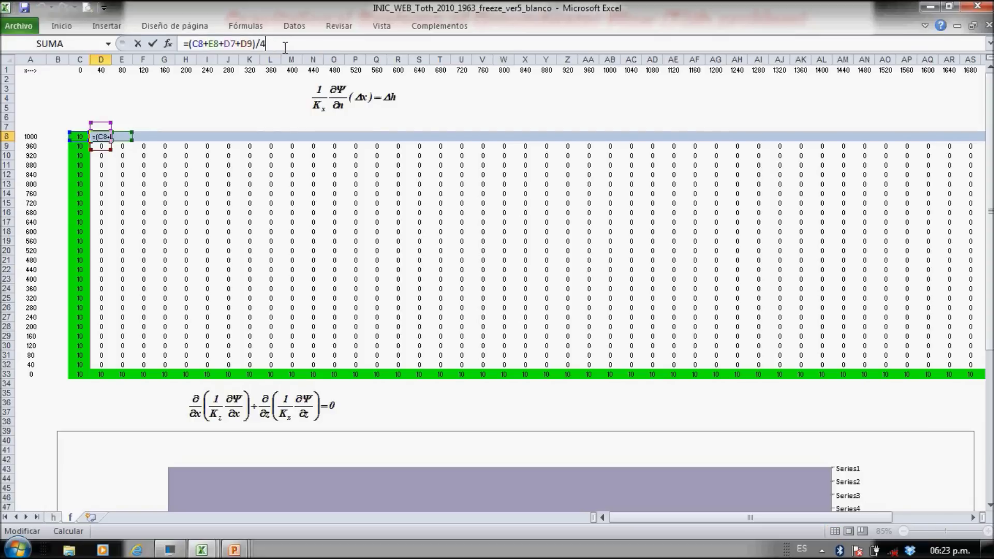
{"action": "type", "text": "-("}
Complete D8's formula as =(C8+E8+D7+D9)/4-(h!E8-h!C8)/2/2 using heads from sheet h
{"action": "left_click", "coordinate": [54, 518]}
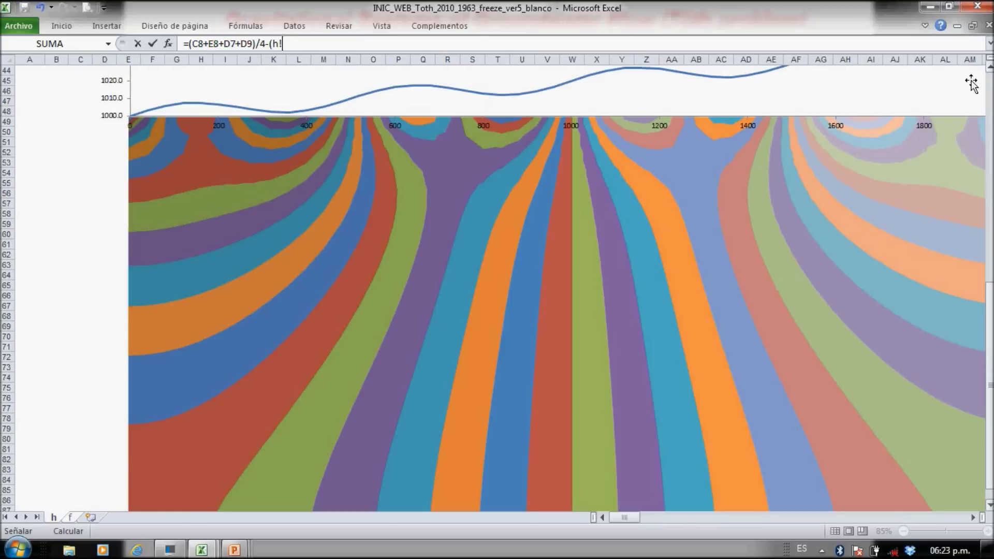
{"action": "left_click", "coordinate": [989, 82]}
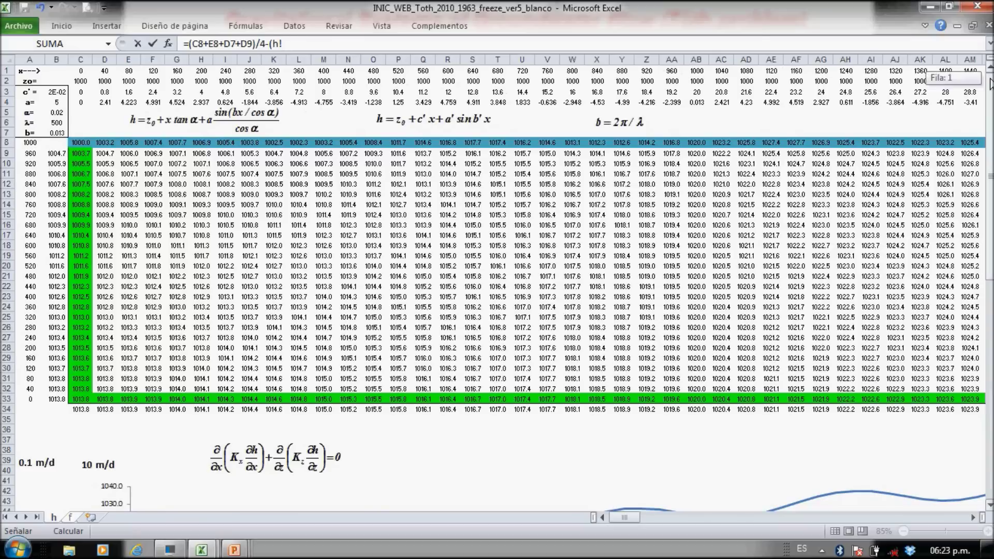
{"action": "left_click", "coordinate": [131, 141]}
{"action": "type", "text": "-"}
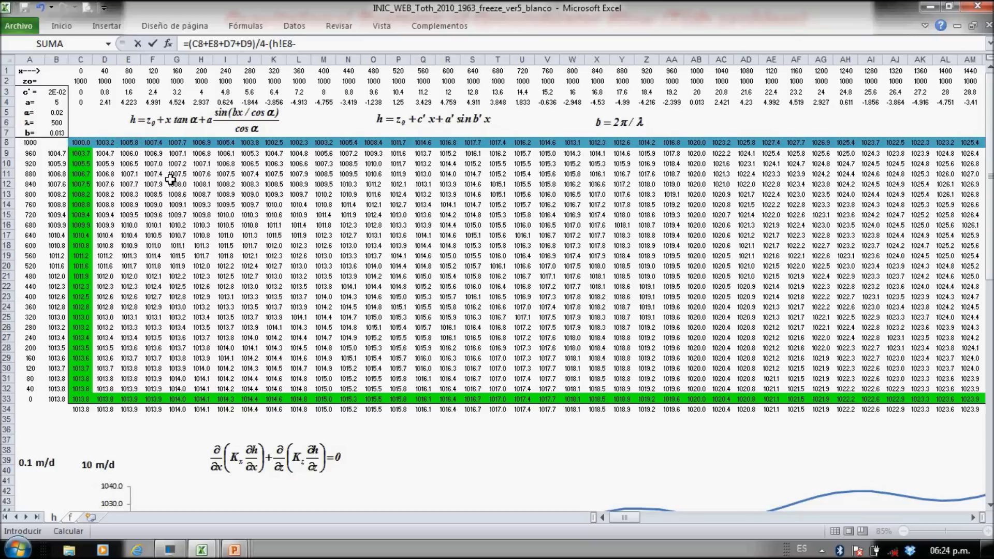
{"action": "left_click", "coordinate": [81, 143]}
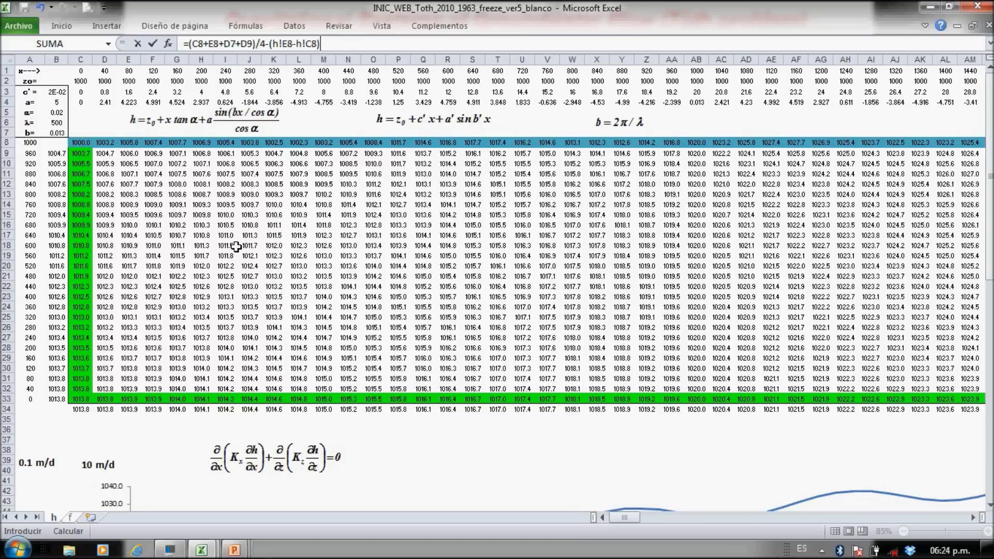
{"action": "type", "text": ")"}
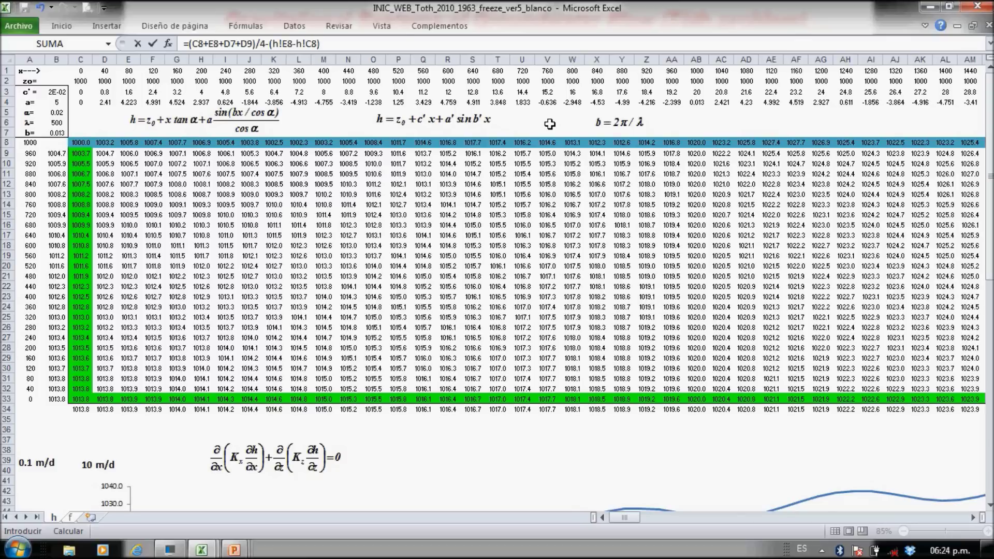
{"action": "type", "text": "/2/2"}
Commit D8's formula and give D7 the mirror reference =D9
{"action": "key", "text": "Return"}
{"action": "key", "text": "ctrl+Page_Down"}
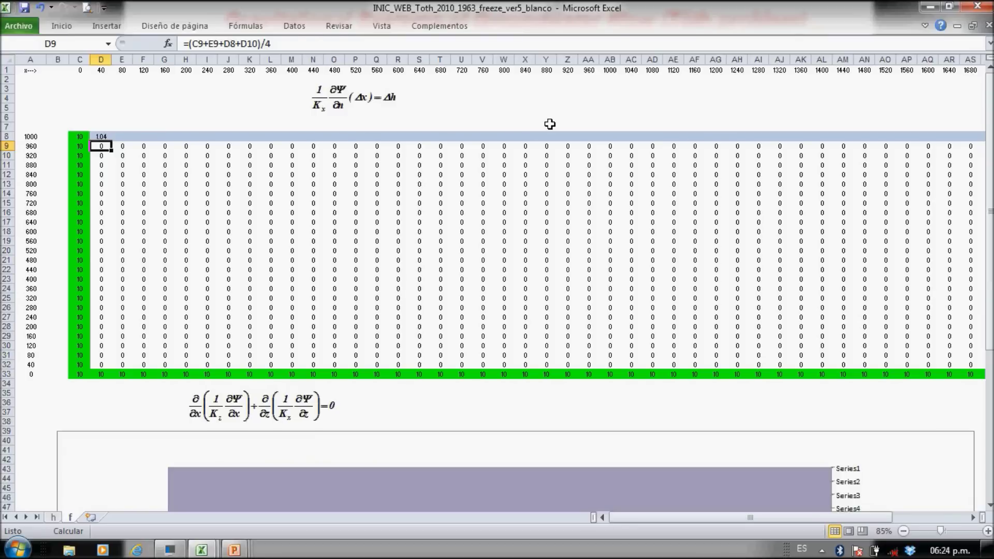
{"action": "key", "text": "Up"}
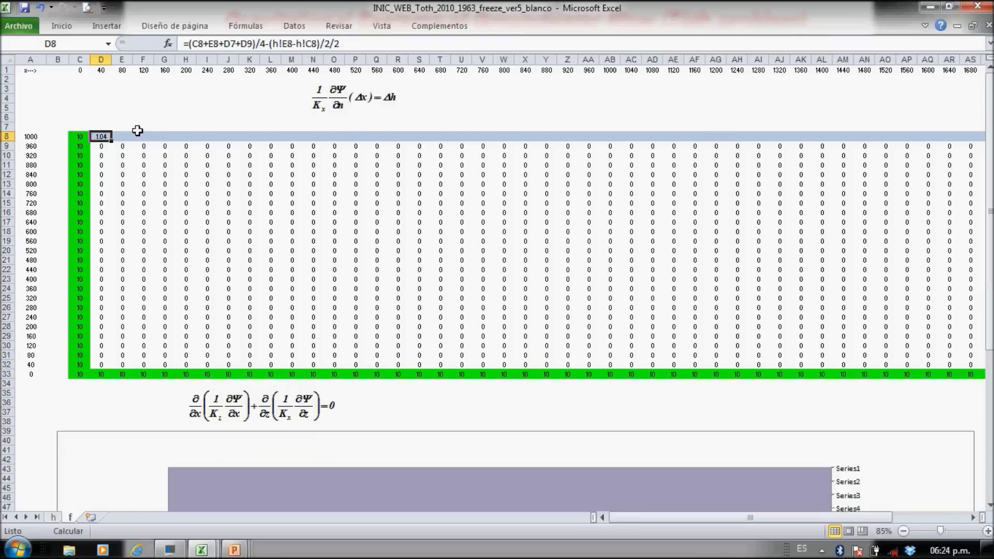
{"action": "left_click", "coordinate": [101, 123]}
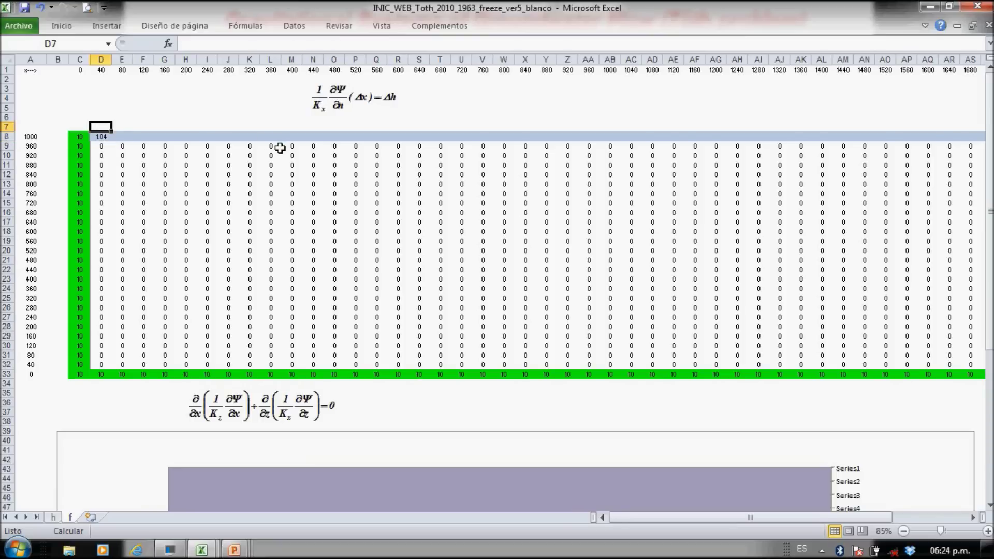
{"action": "type", "text": "="}
{"action": "key", "text": "Up"}
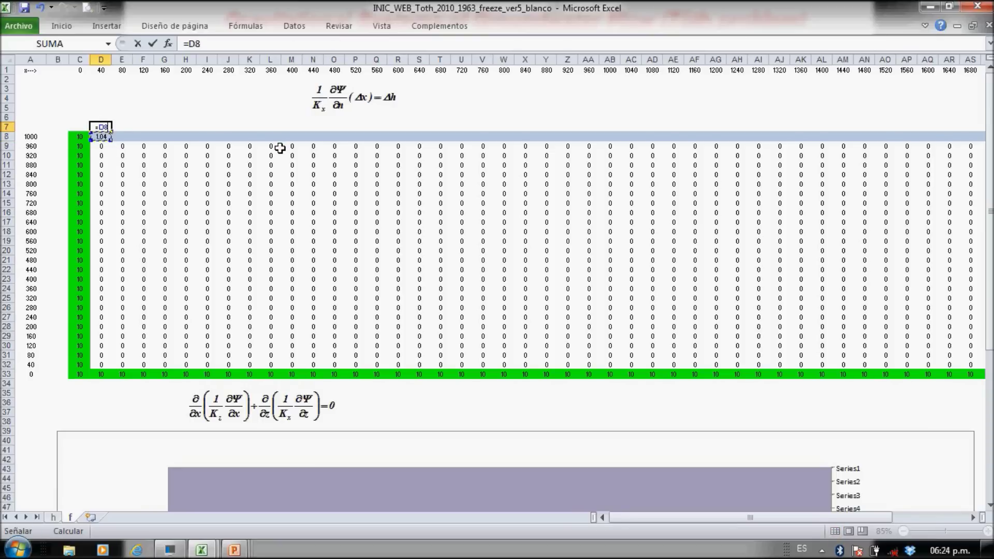
{"action": "key", "text": "Return"}
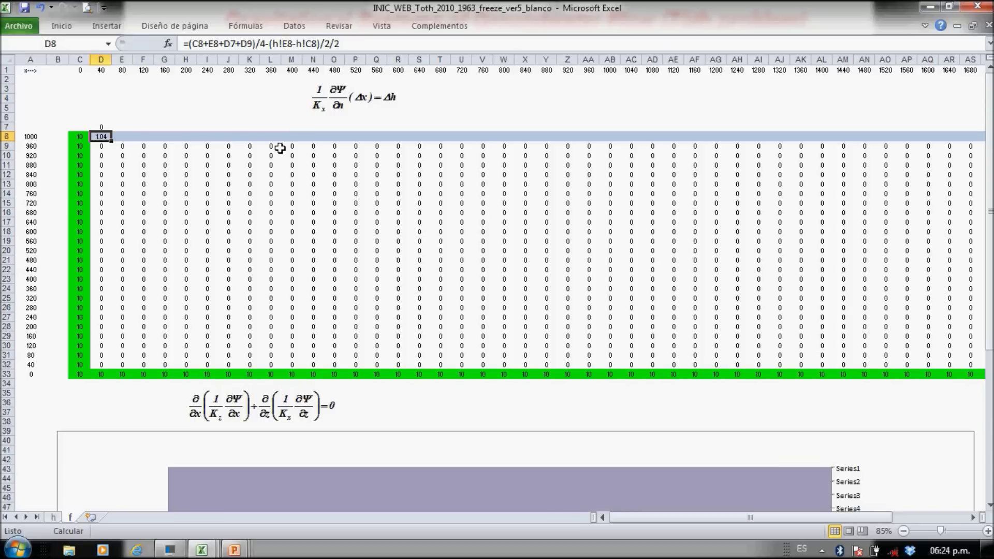
Copy the D7:D8 boundary formulas across rows 7–8 through column AZ
{"action": "key", "text": "Up"}
{"action": "key", "text": "Down"}
{"action": "key", "text": "Down"}
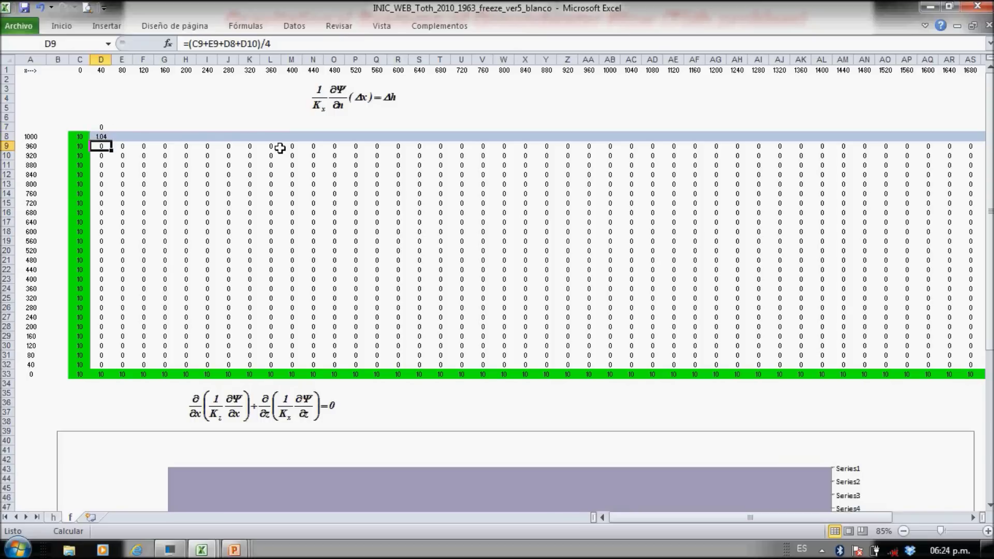
{"action": "key", "text": "Up"}
{"action": "key", "text": "Up"}
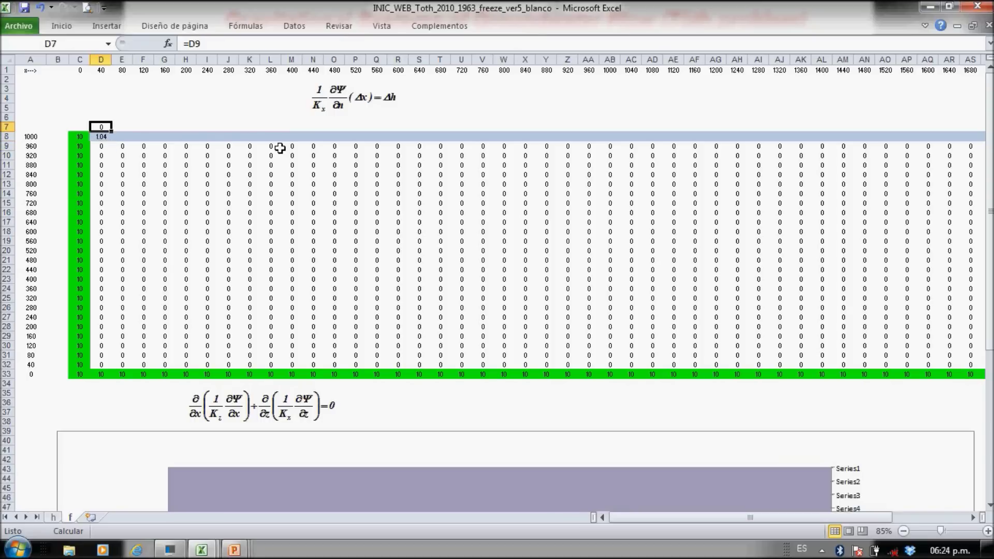
{"action": "key", "text": "shift+Down"}
{"action": "key", "text": "ctrl+c"}
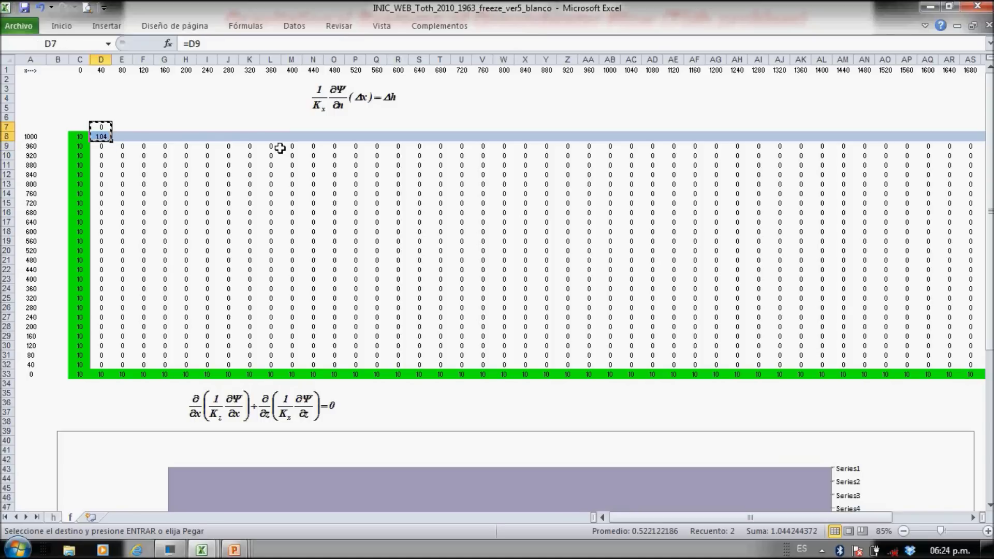
{"action": "key", "text": "shift+Right"}
{"action": "key", "text": "shift+Right"}
{"action": "key", "text": "shift+Right"}
{"action": "key", "text": "shift+Right"}
{"action": "key", "text": "shift+Right"}
{"action": "key", "text": "shift+Right"}
{"action": "key", "text": "shift+Right"}
{"action": "key", "text": "shift+Right"}
{"action": "key", "text": "shift+Right"}
{"action": "key", "text": "shift+Right"}
{"action": "key", "text": "shift+Right"}
{"action": "key", "text": "shift+Right"}
{"action": "key", "text": "shift+Right"}
{"action": "key", "text": "shift+Right"}
{"action": "key", "text": "shift+Right"}
{"action": "key", "text": "shift+Right"}
{"action": "key", "text": "shift+Right"}
{"action": "key", "text": "shift+Right"}
{"action": "key", "text": "shift+Right"}
{"action": "key", "text": "shift+Right"}
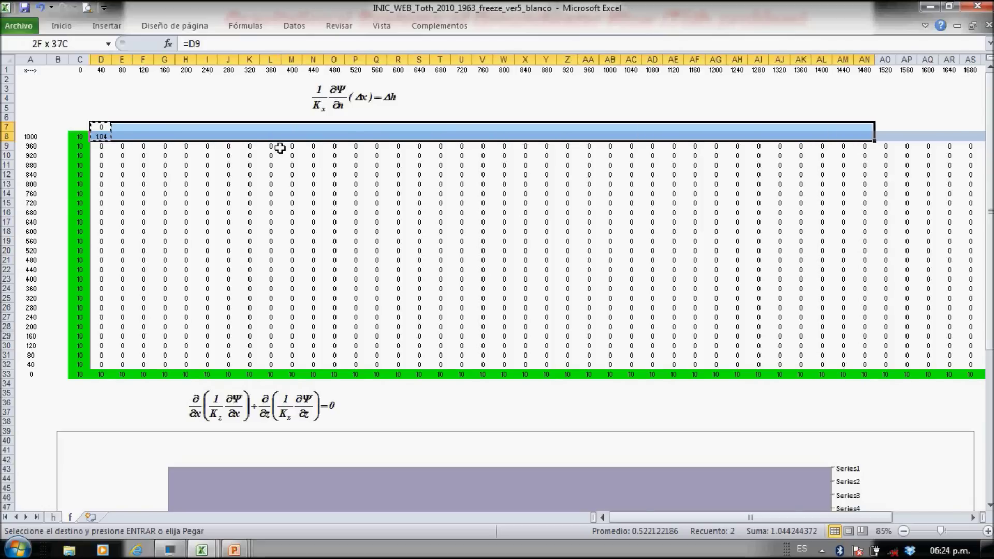
{"action": "key", "text": "shift+Right"}
{"action": "key", "text": "shift+Right"}
{"action": "key", "text": "shift+Right"}
{"action": "key", "text": "shift+Right"}
{"action": "key", "text": "shift+Right"}
{"action": "key", "text": "shift+Right"}
{"action": "key", "text": "shift+Right"}
{"action": "key", "text": "shift+Right"}
{"action": "key", "text": "shift+Right"}
{"action": "key", "text": "shift+Right"}
{"action": "key", "text": "shift+Right"}
{"action": "key", "text": "shift+Right"}
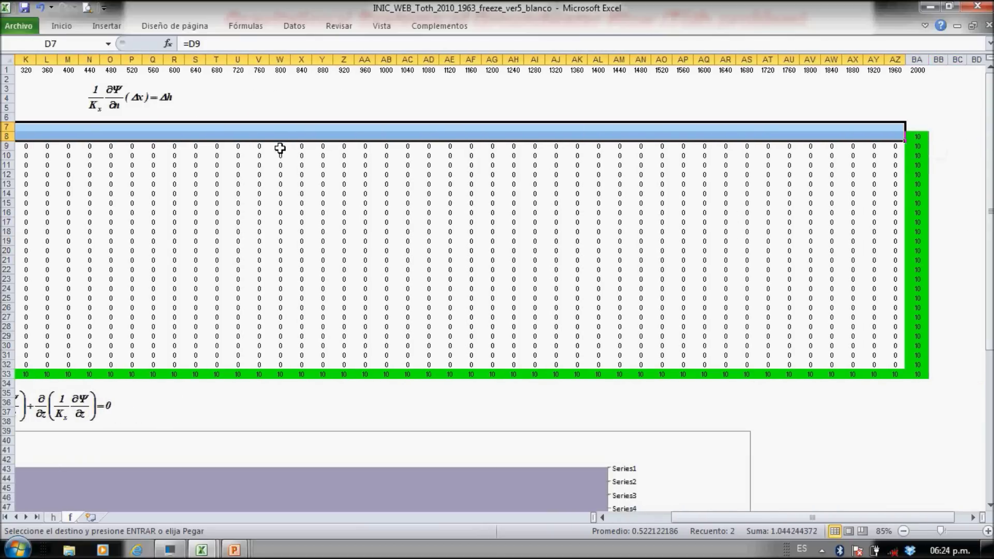
{"action": "key", "text": "ctrl+v"}
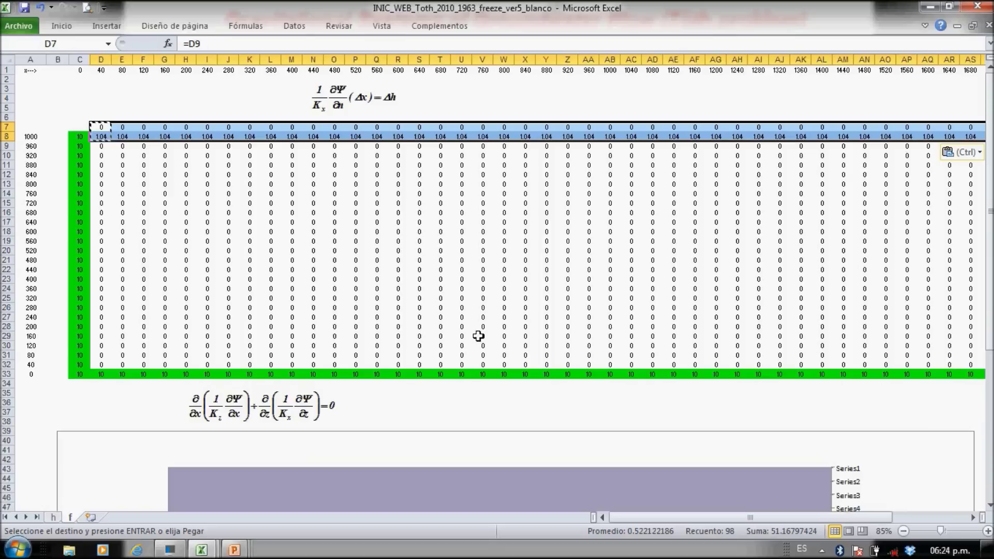
{"action": "left_click", "coordinate": [481, 298]}
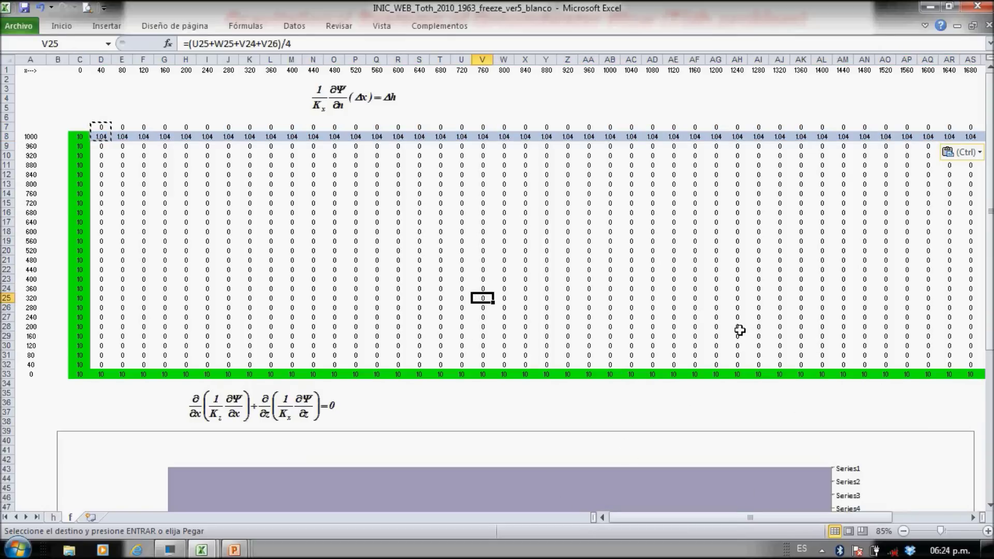
Recalculate with F9 so the stream-function grid solves, then scroll down to its contour chart
{"action": "key", "text": "F9"}
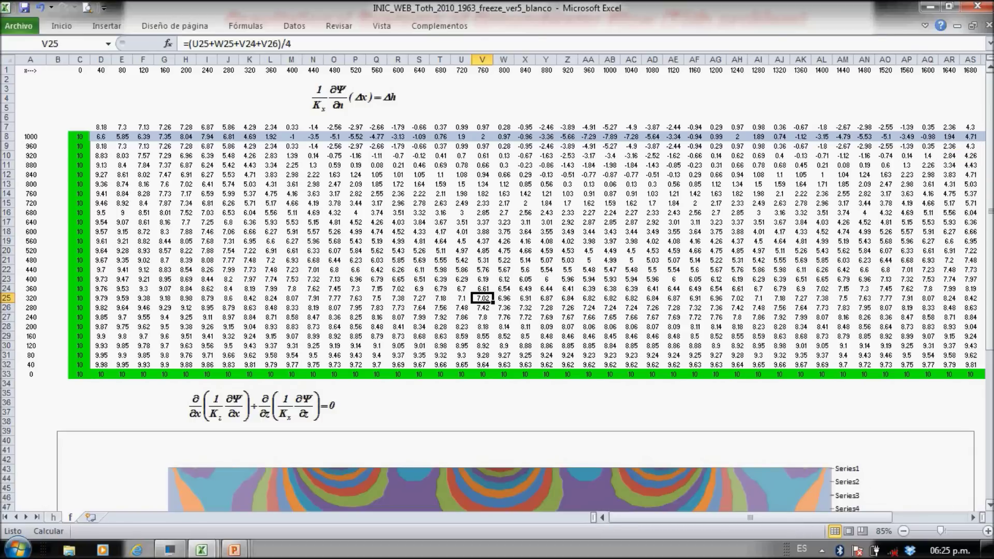
{"action": "scroll", "coordinate": [990, 505], "scroll_direction": "down", "scroll_amount": 5}
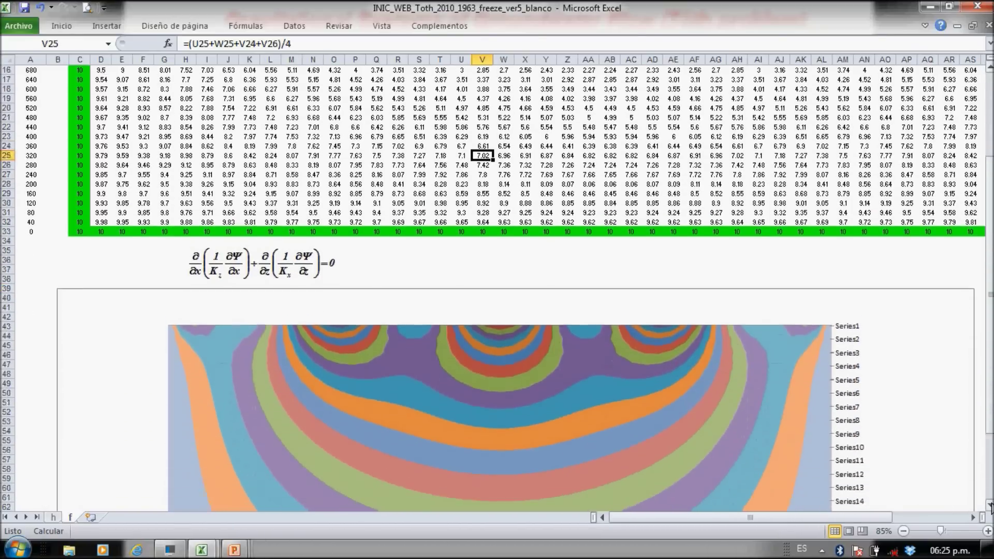
{"action": "scroll", "coordinate": [990, 505], "scroll_direction": "down", "scroll_amount": 5}
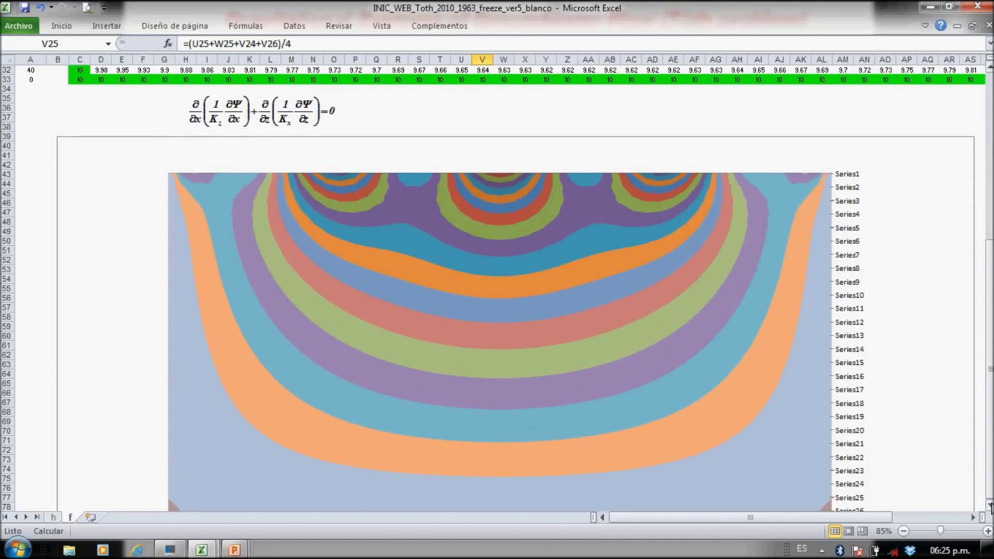
{"action": "scroll", "coordinate": [991, 505], "scroll_direction": "down", "scroll_amount": 1}
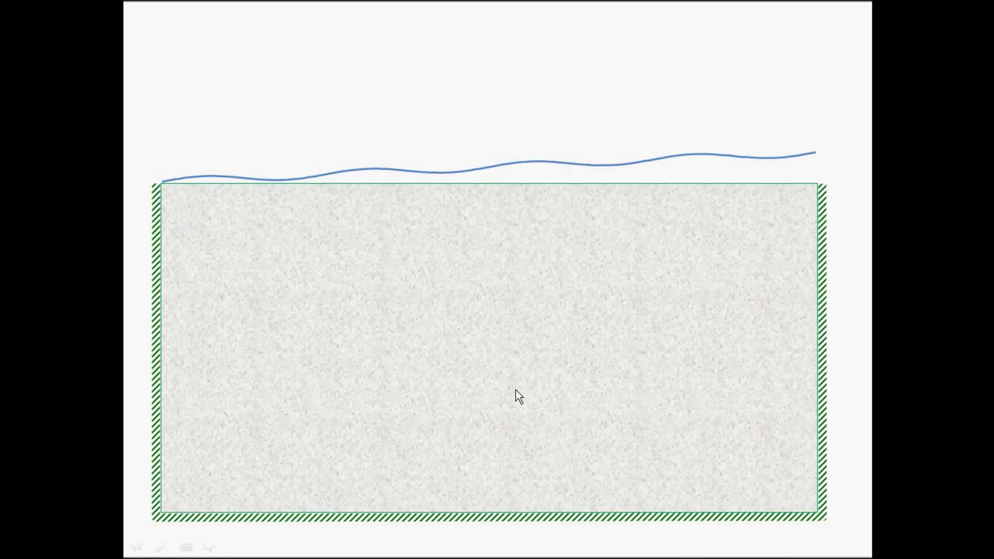
Reveal the boundary arrows with the Ψ = C label, then fade in the stream-function contour chart
{"action": "left_click", "coordinate": [516, 390]}
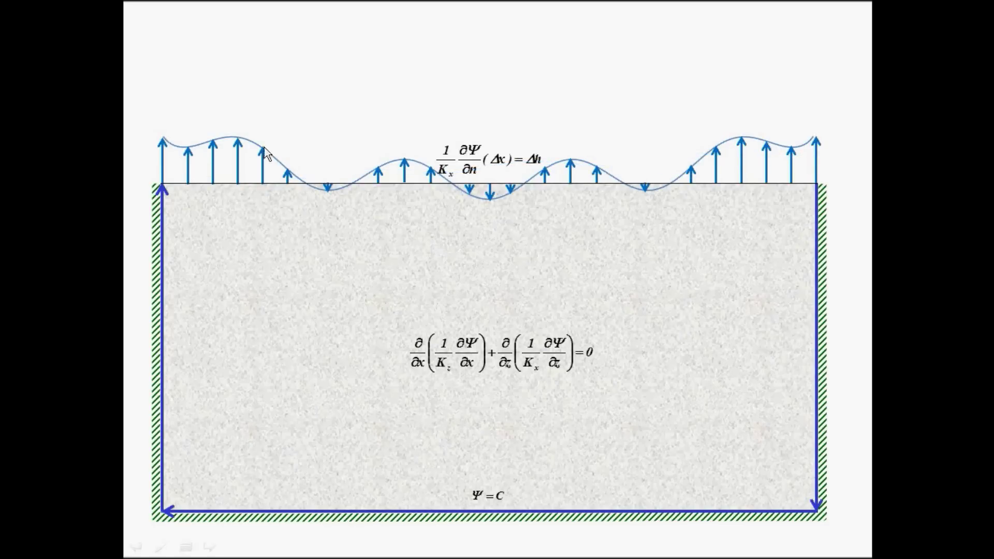
{"action": "left_click", "coordinate": [775, 164]}
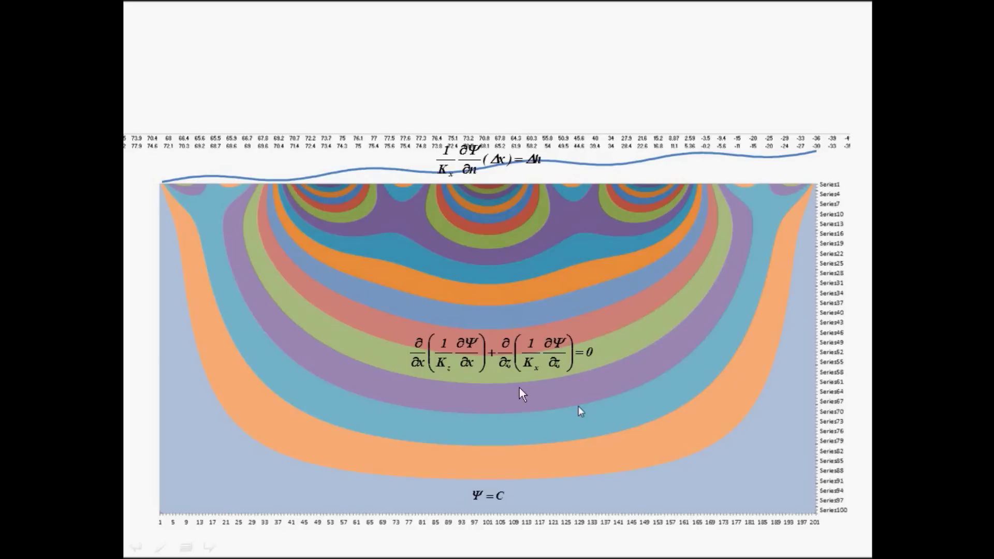
Advance two slides, past the flow-net slide to the spreadsheet-grid screenshot slide
{"action": "left_click", "coordinate": [537, 337]}
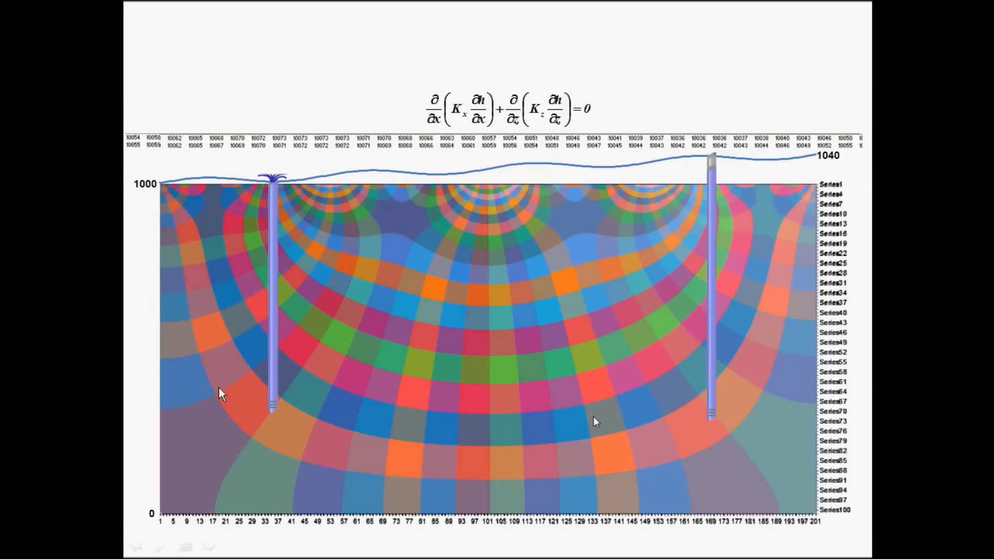
{"action": "left_click", "coordinate": [252, 379]}
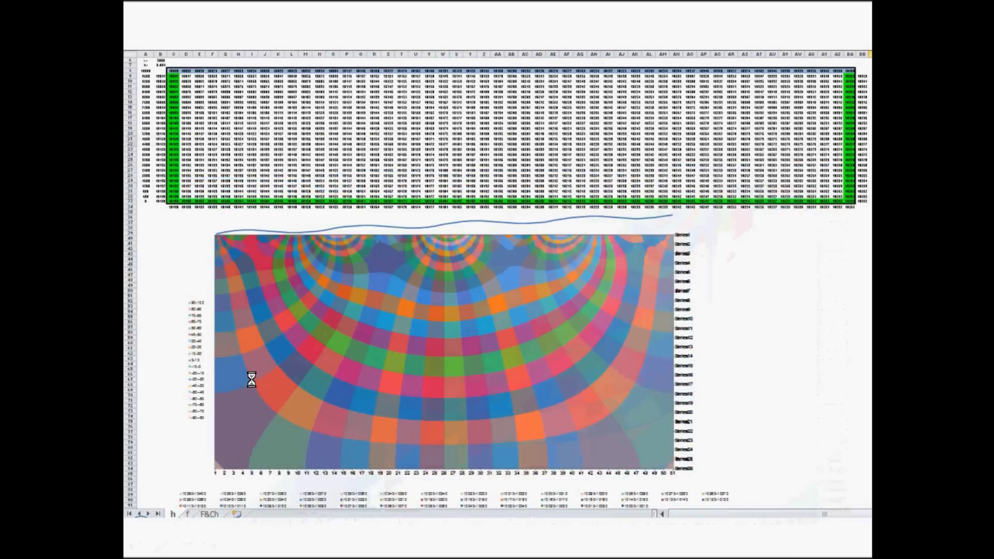